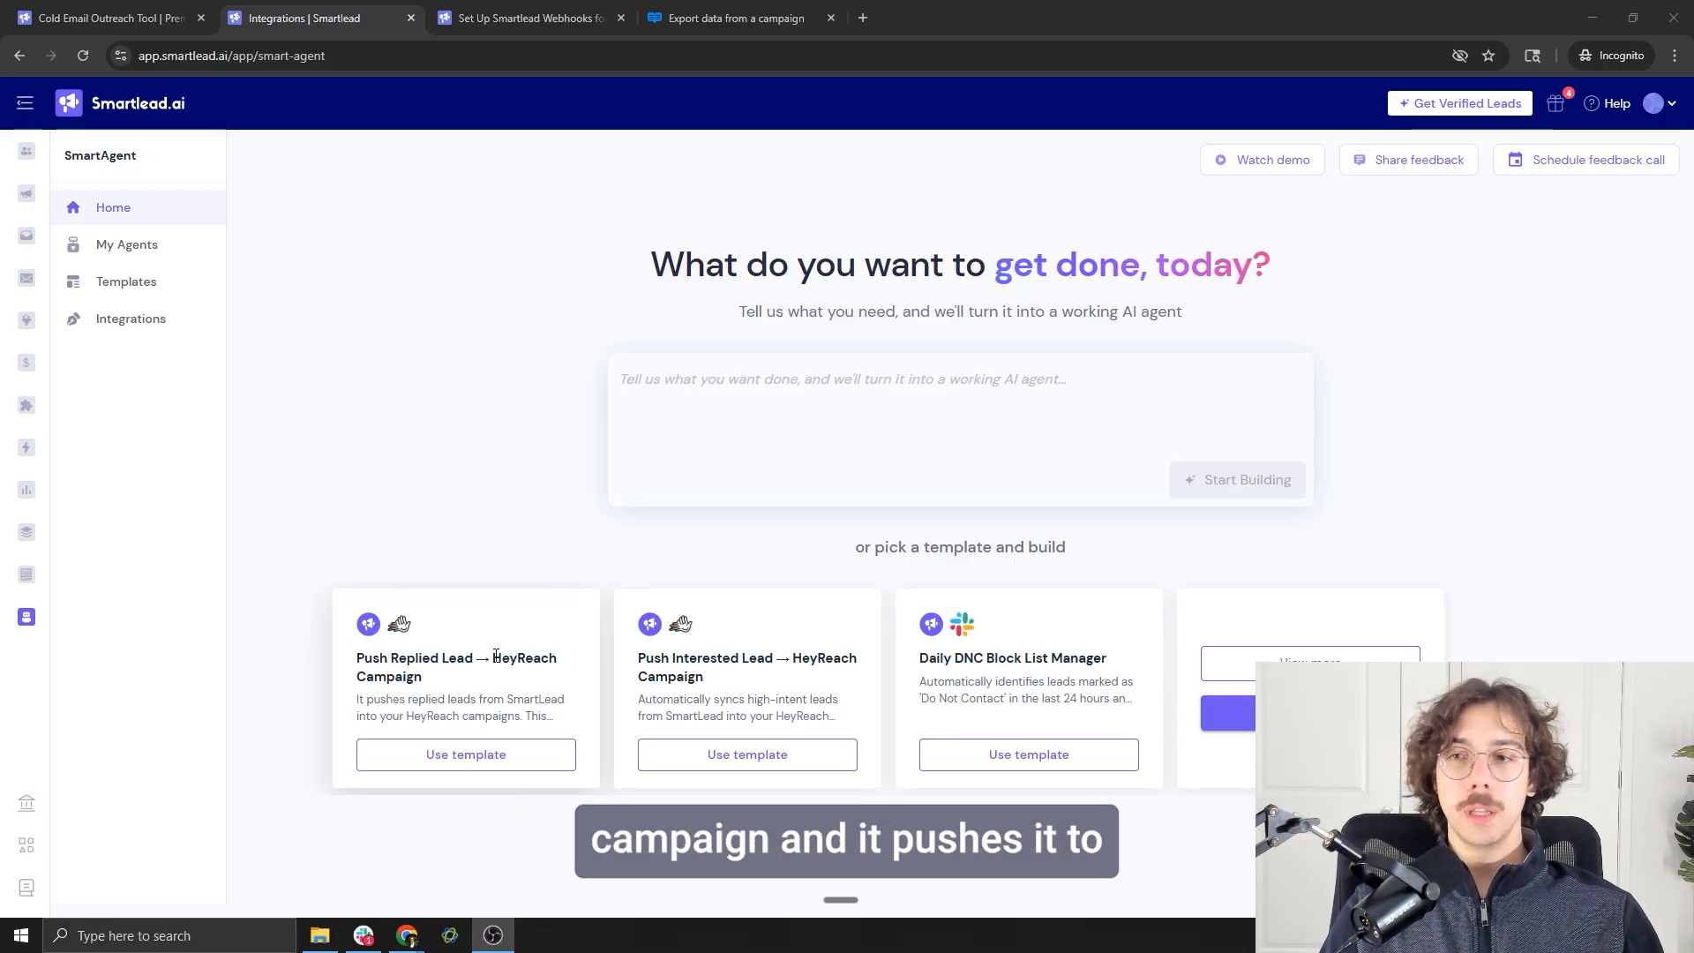
Browse the full list of SmartAgent integrations to examine which tools can be connected and which are coming soon
{"action": "left_click_drag", "start_coordinate": [494, 657], "coordinate": [424, 678]}
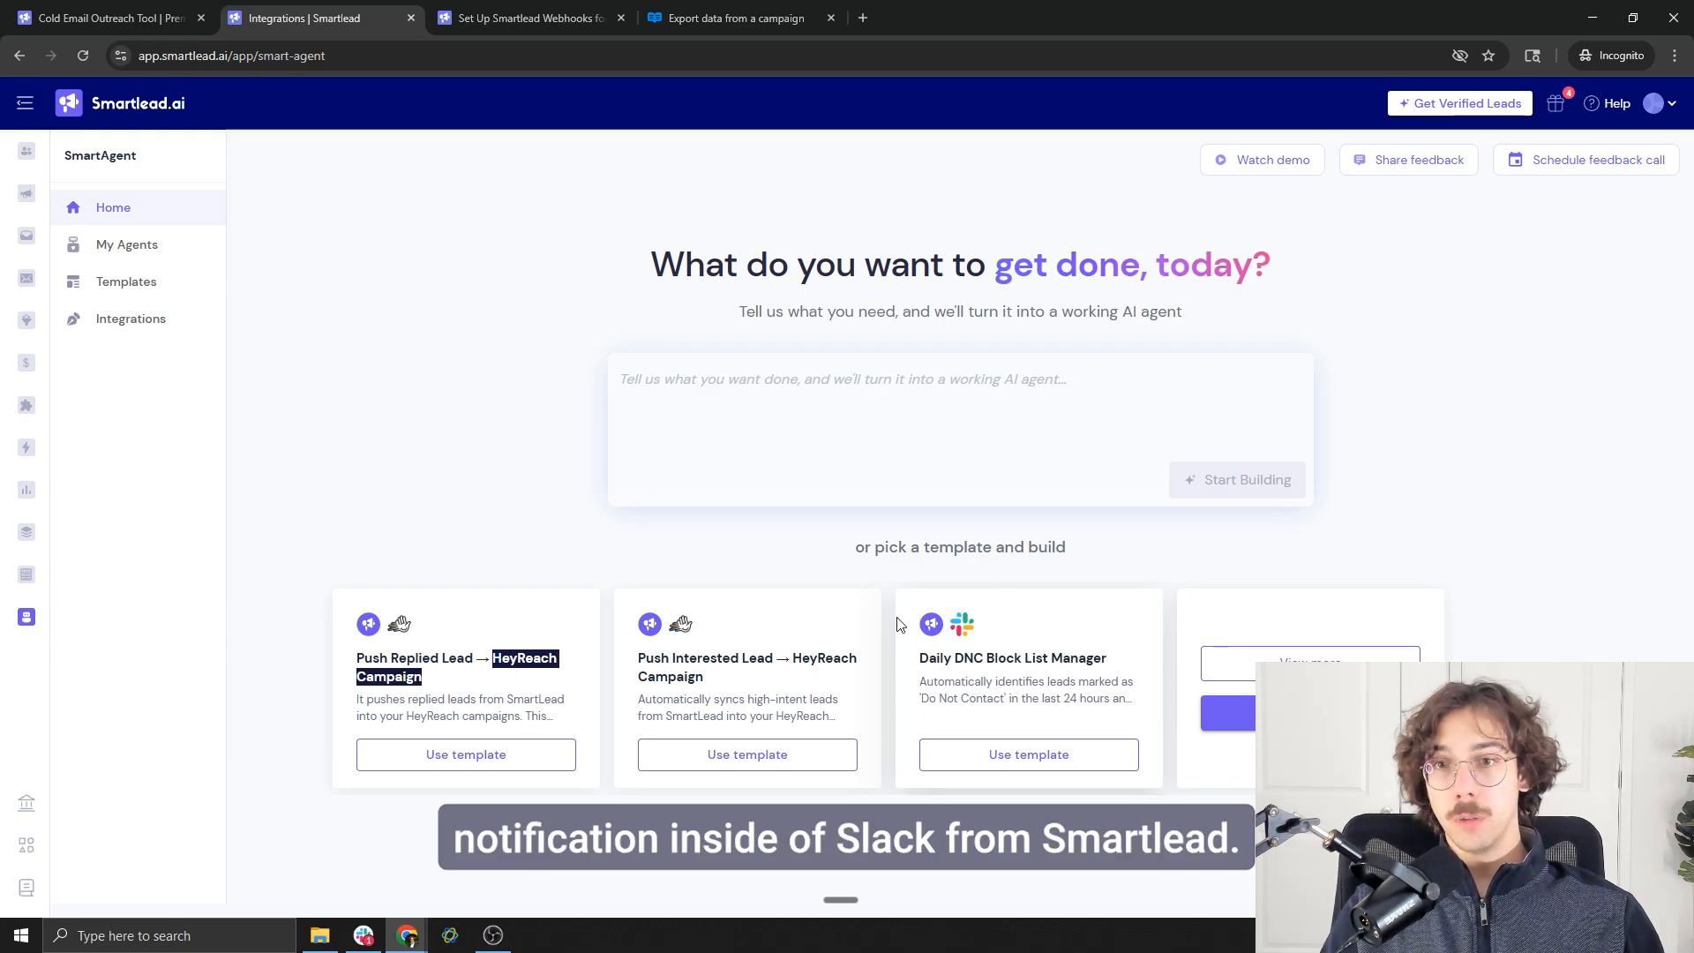
{"action": "left_click", "coordinate": [137, 331]}
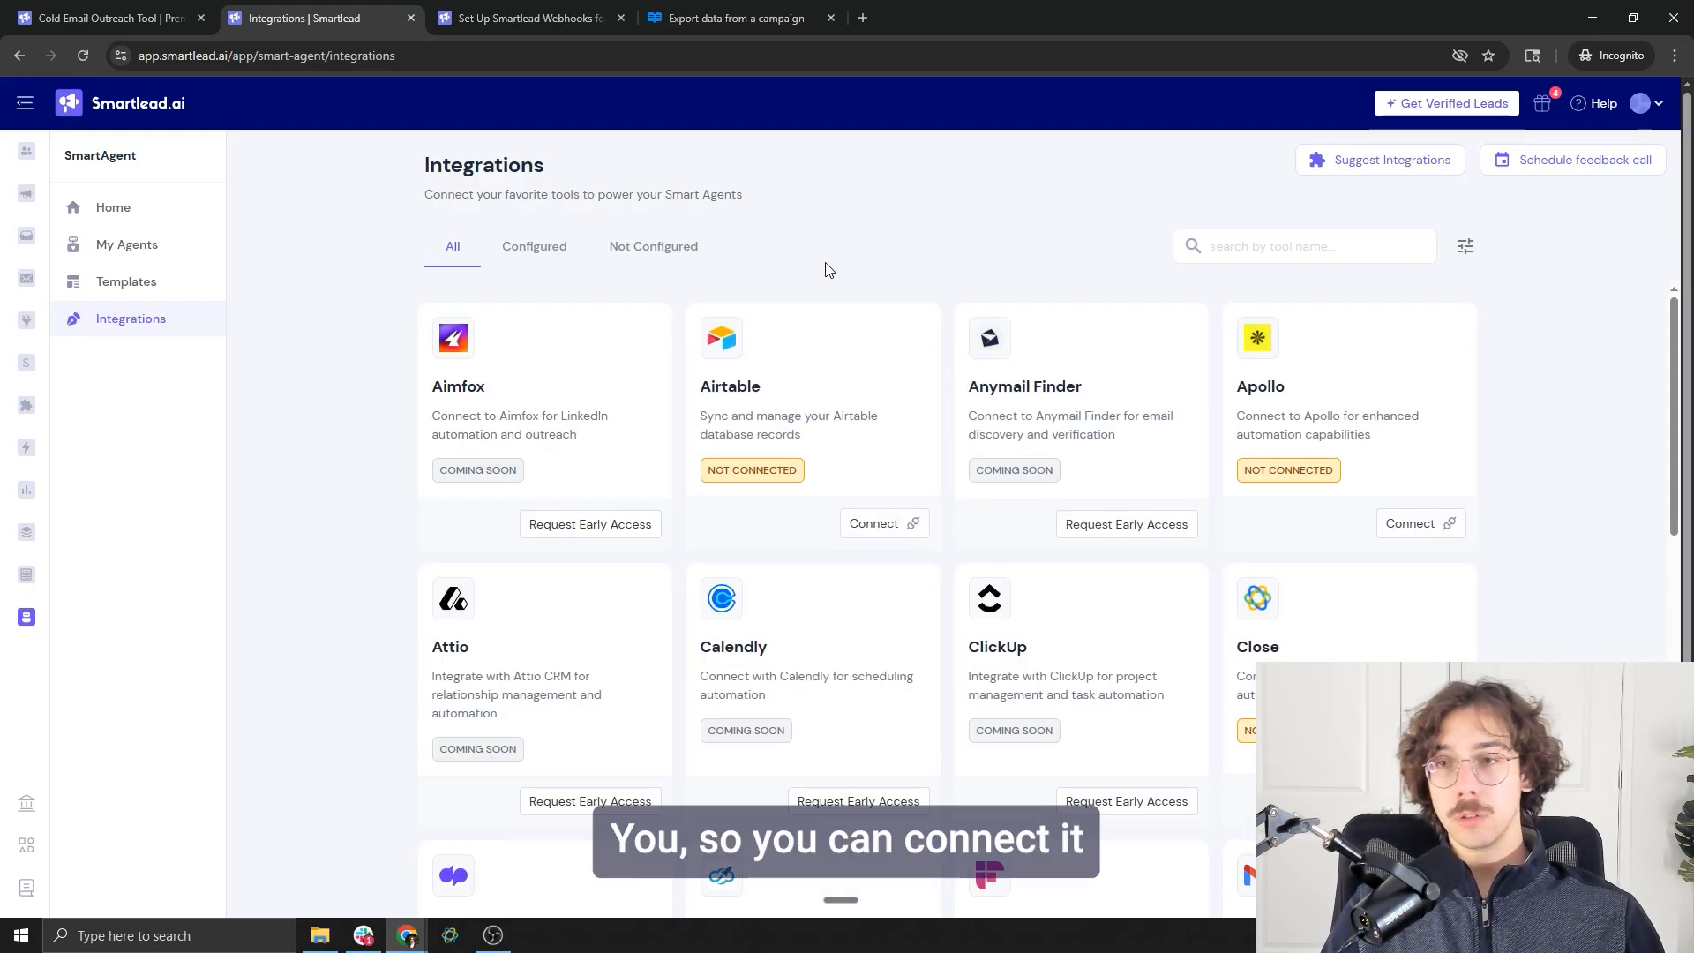
{"action": "scroll", "coordinate": [1039, 371], "scroll_direction": "down", "scroll_amount": 1}
{"action": "scroll", "coordinate": [1302, 364], "scroll_direction": "down", "scroll_amount": 6}
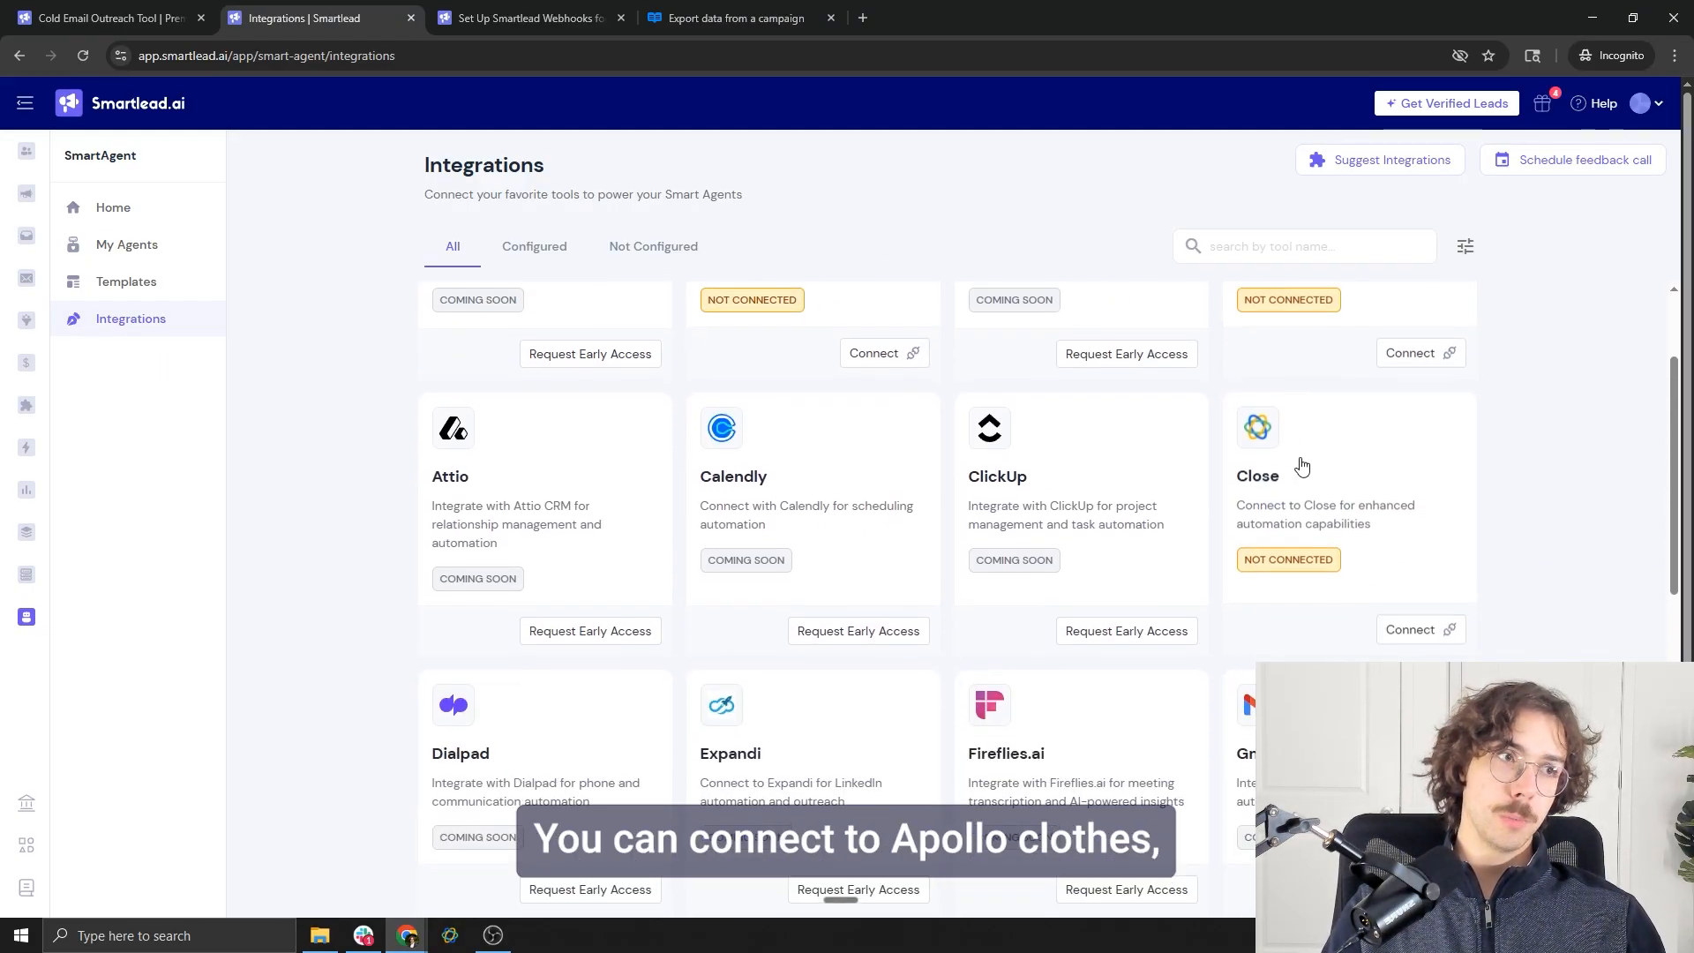
{"action": "scroll", "coordinate": [783, 441], "scroll_direction": "down", "scroll_amount": 2}
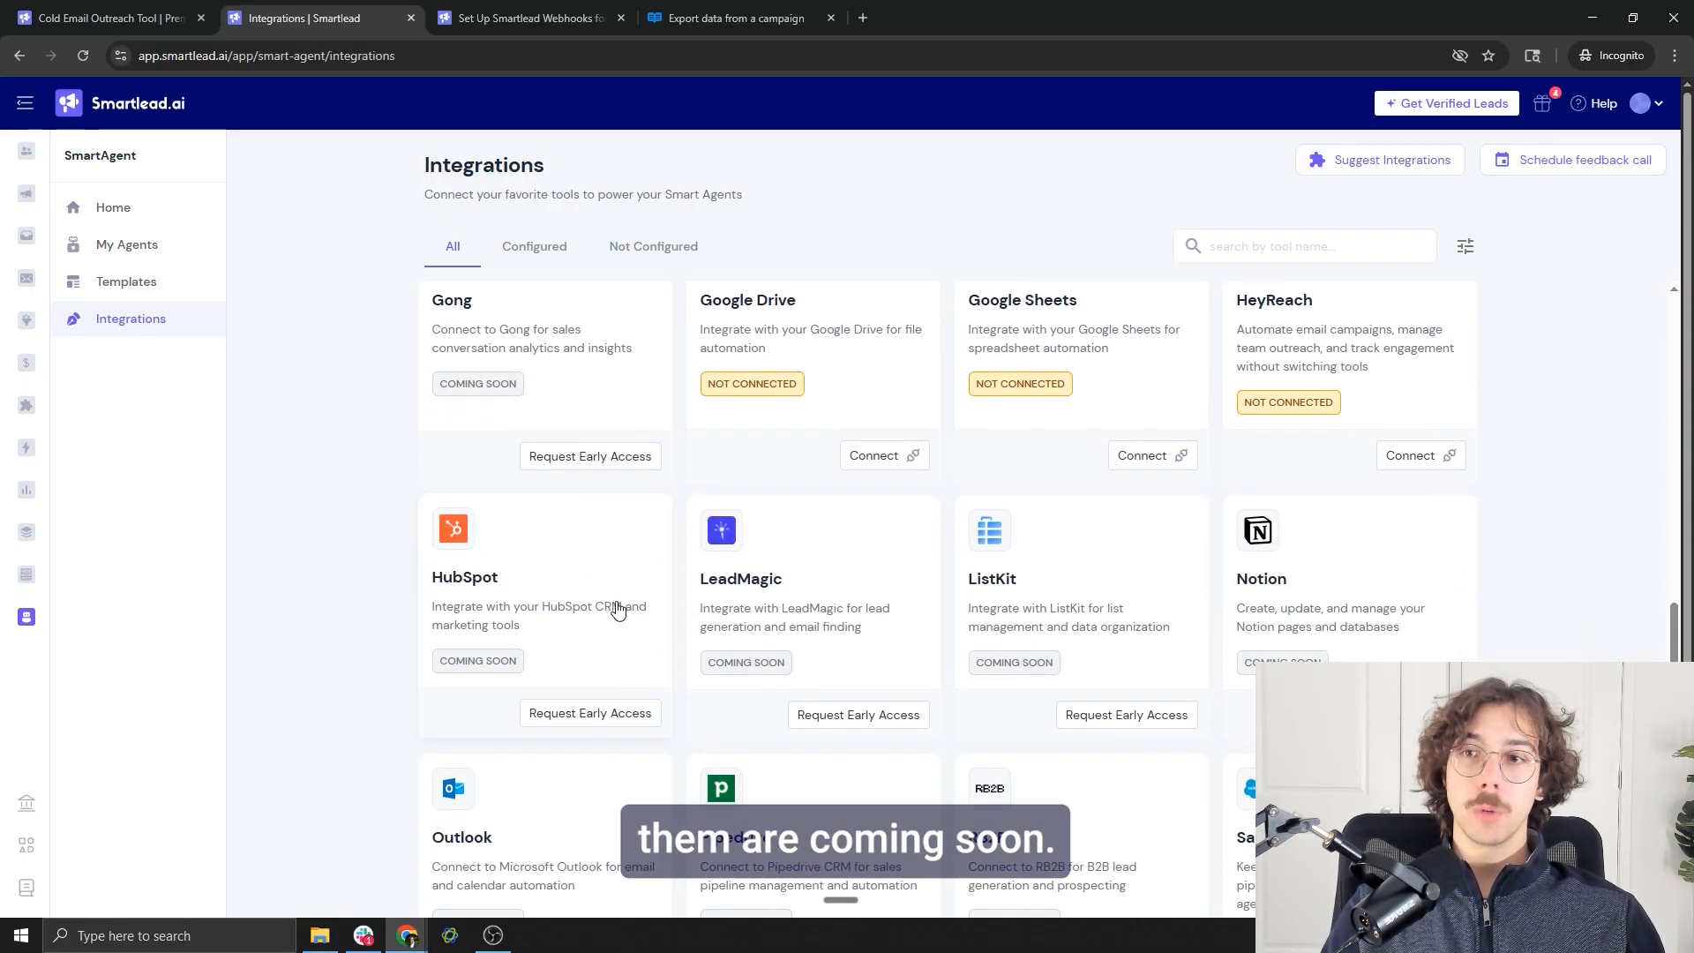
{"action": "scroll", "coordinate": [617, 607], "scroll_direction": "down", "scroll_amount": 3}
{"action": "scroll", "coordinate": [767, 649], "scroll_direction": "down", "scroll_amount": 3}
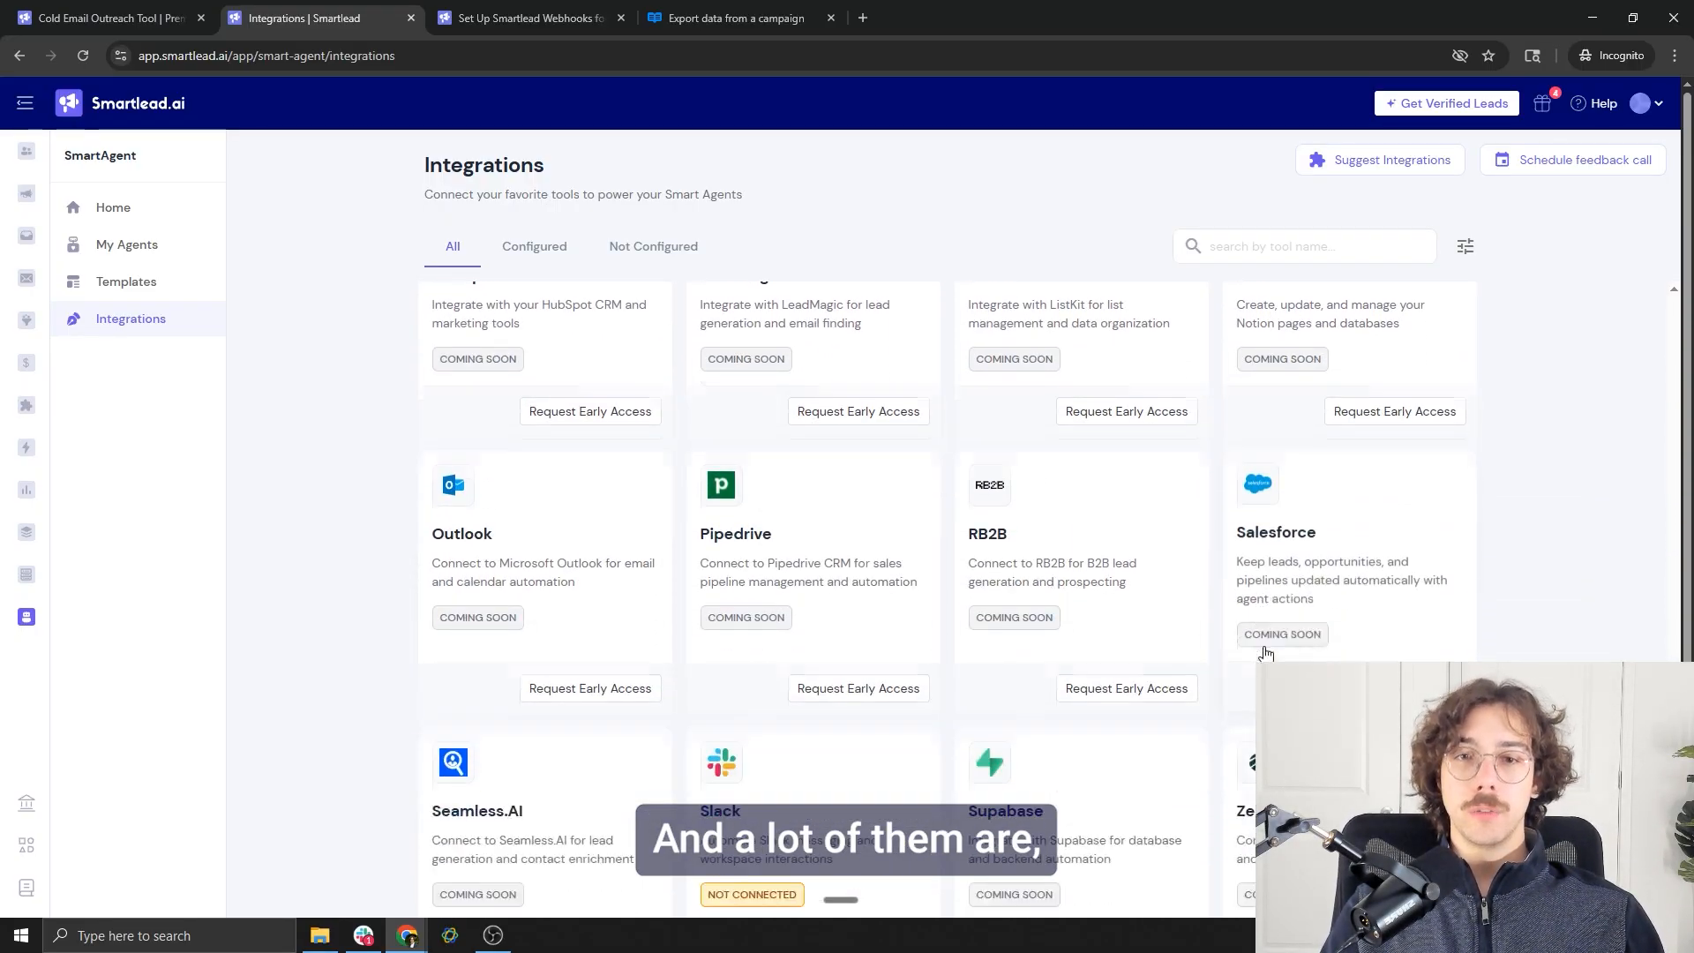
{"action": "scroll", "coordinate": [882, 786], "scroll_direction": "up", "scroll_amount": 7}
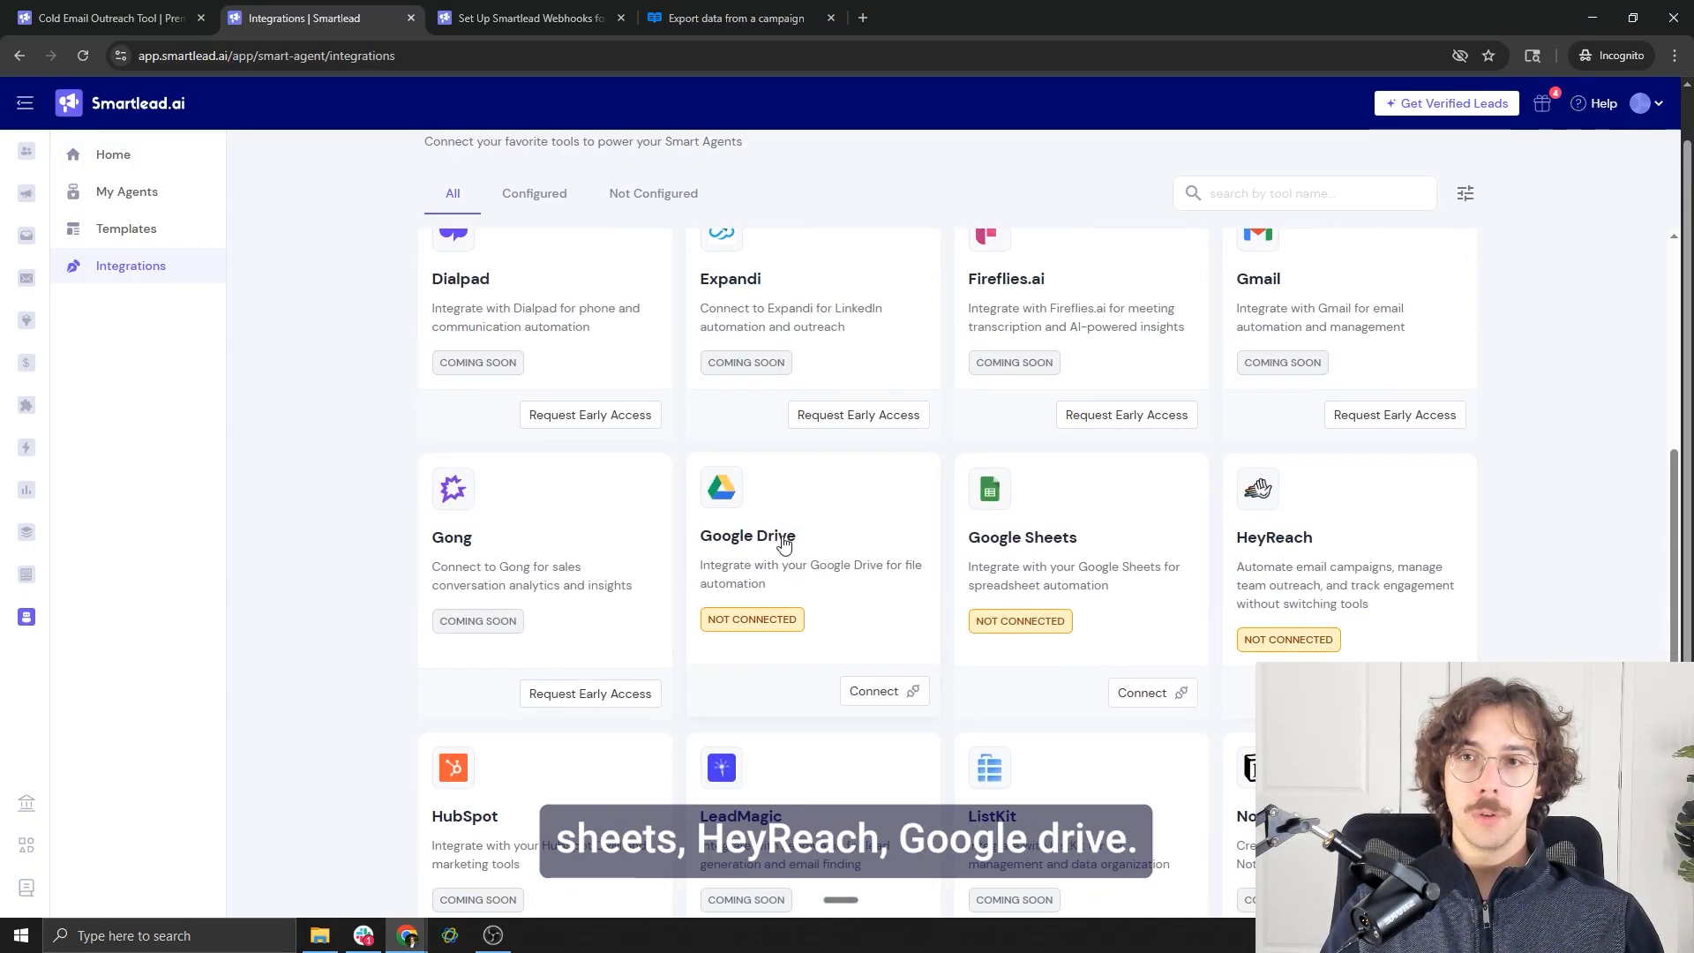
{"action": "scroll", "coordinate": [1429, 560], "scroll_direction": "up", "scroll_amount": 6}
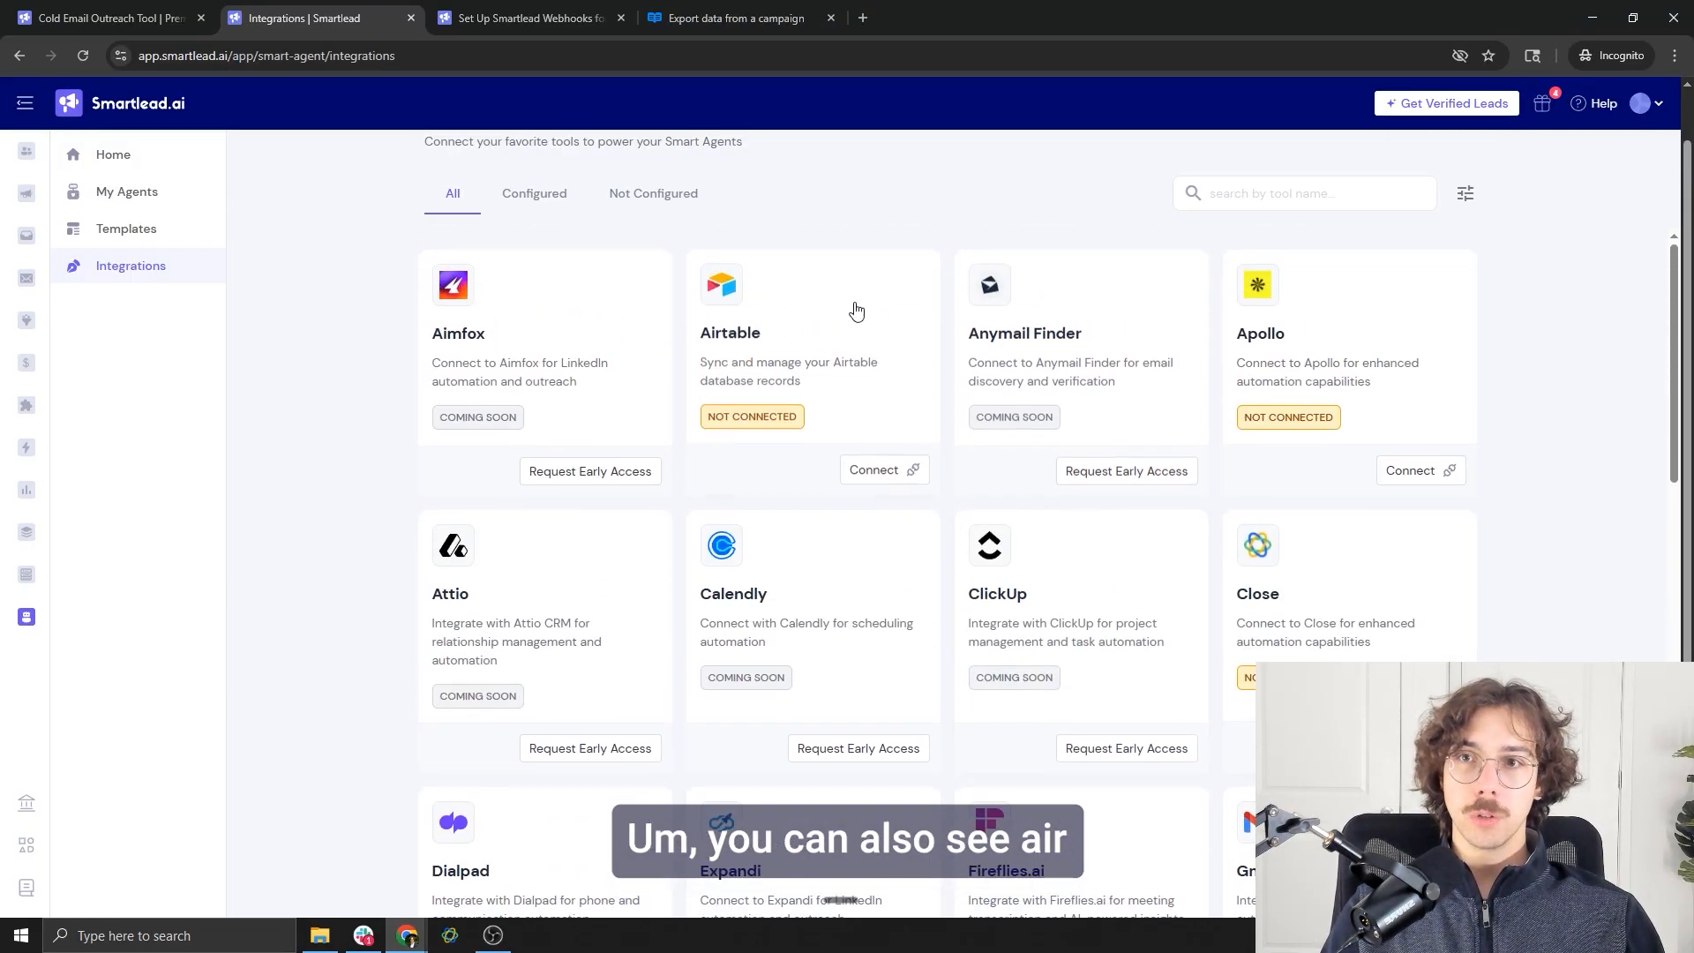
{"action": "scroll", "coordinate": [1380, 541], "scroll_direction": "up", "scroll_amount": 1}
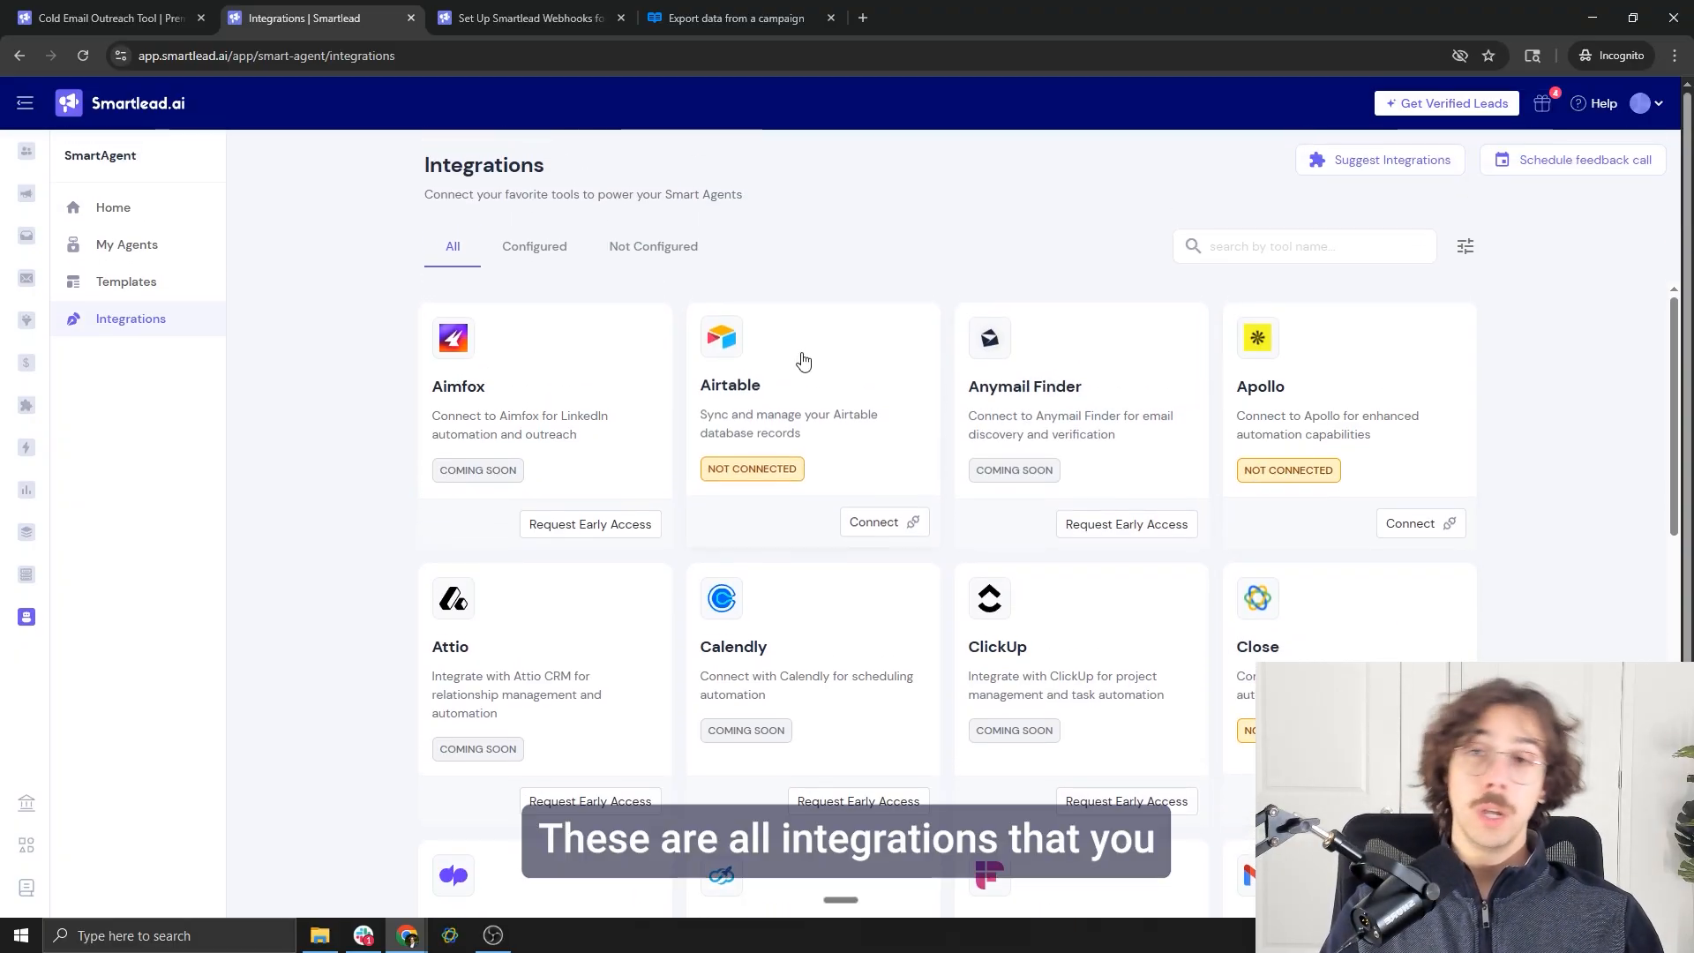
Look over the pre-built agent templates and the existing agents, and return to the SmartAgent home page
{"action": "left_click", "coordinate": [215, 286]}
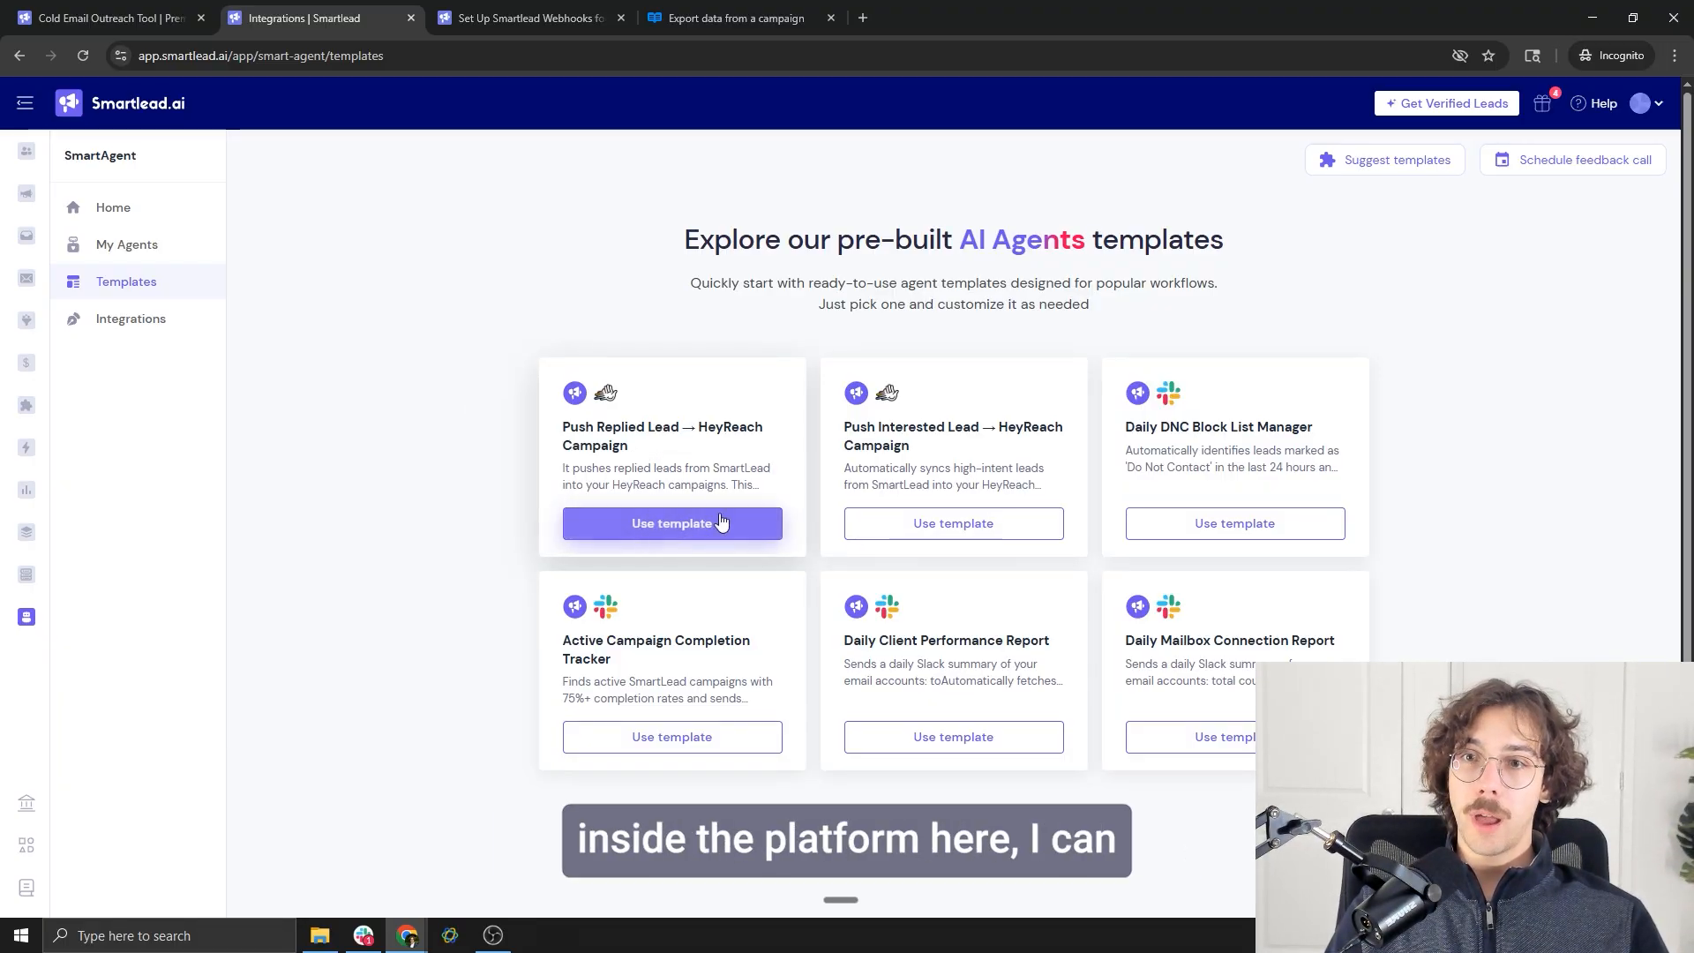
{"action": "left_click", "coordinate": [150, 244]}
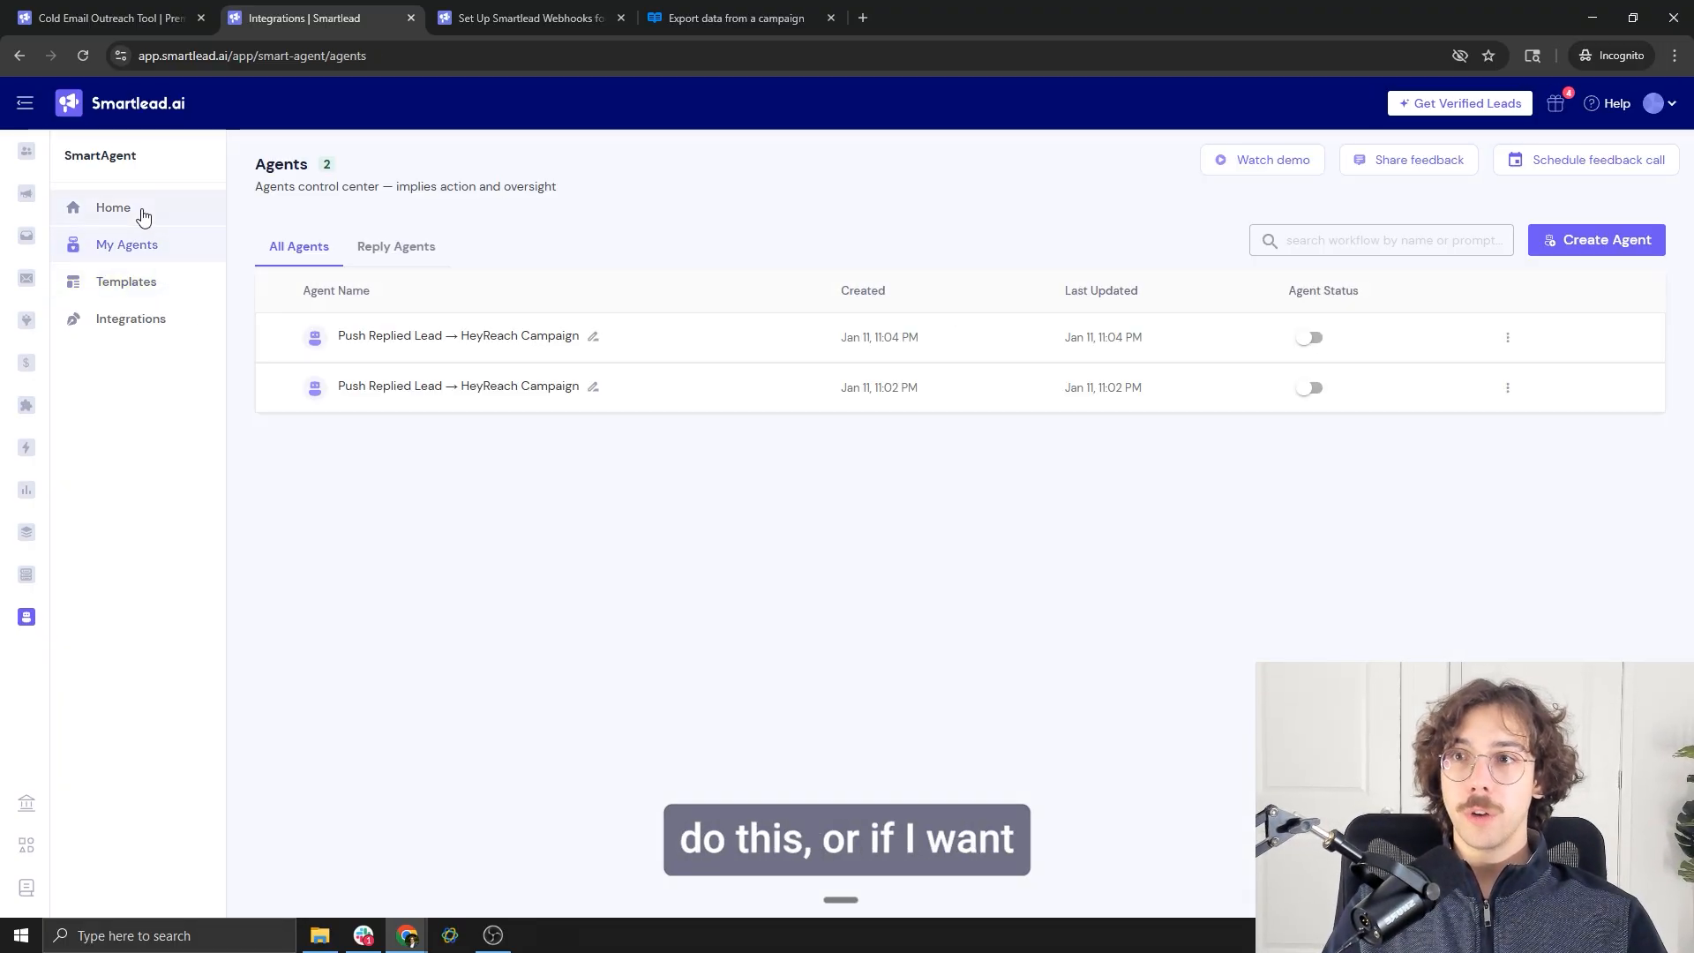
{"action": "left_click", "coordinate": [145, 214]}
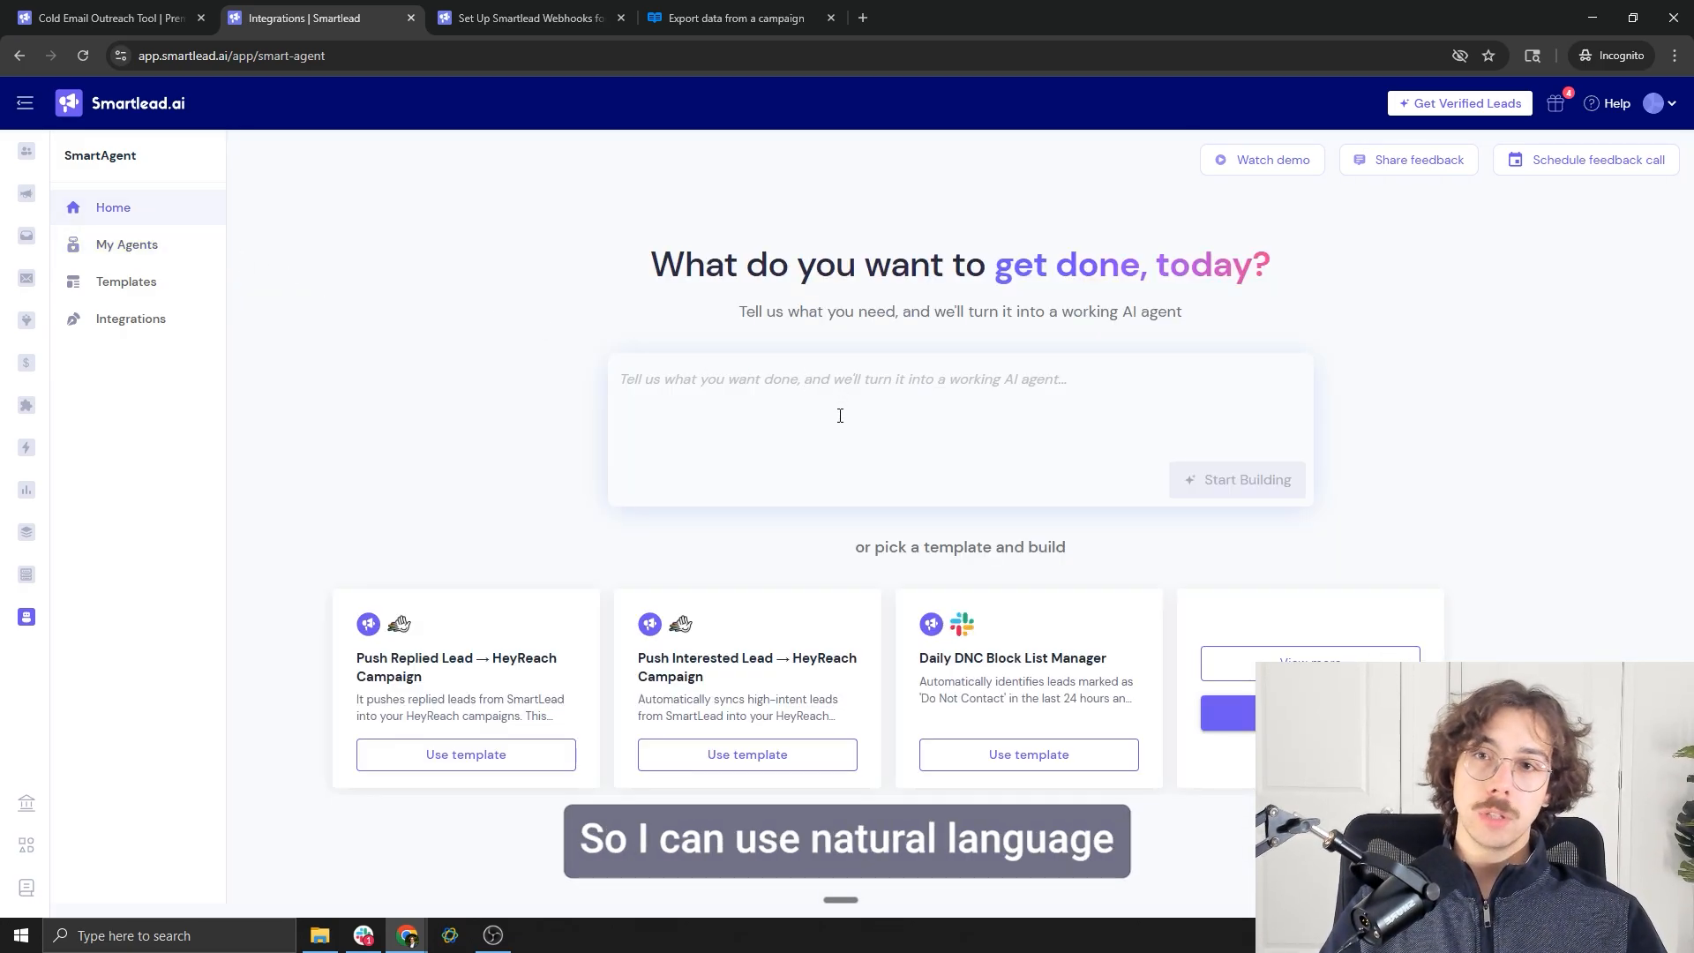
Start building an agent that sends a Slack notification of the top performing campaign at the end of each day from all campaigns in the smartlead account
{"action": "type", "text": "I"}
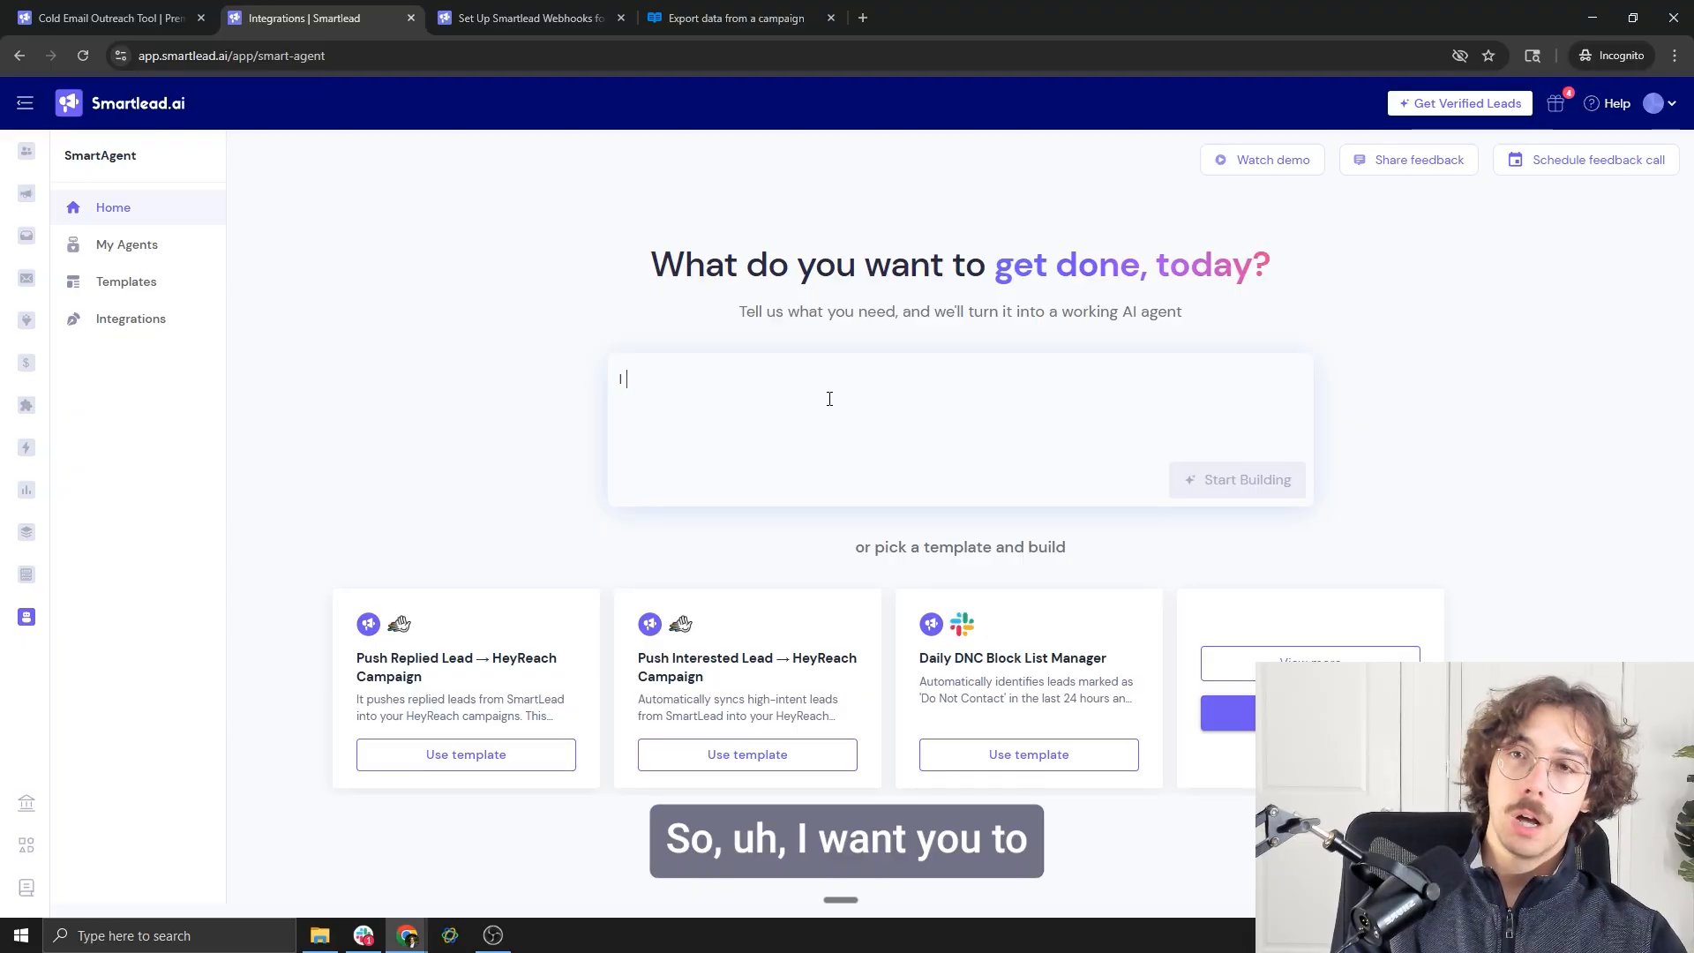
{"action": "type", "text": " want you to send me"}
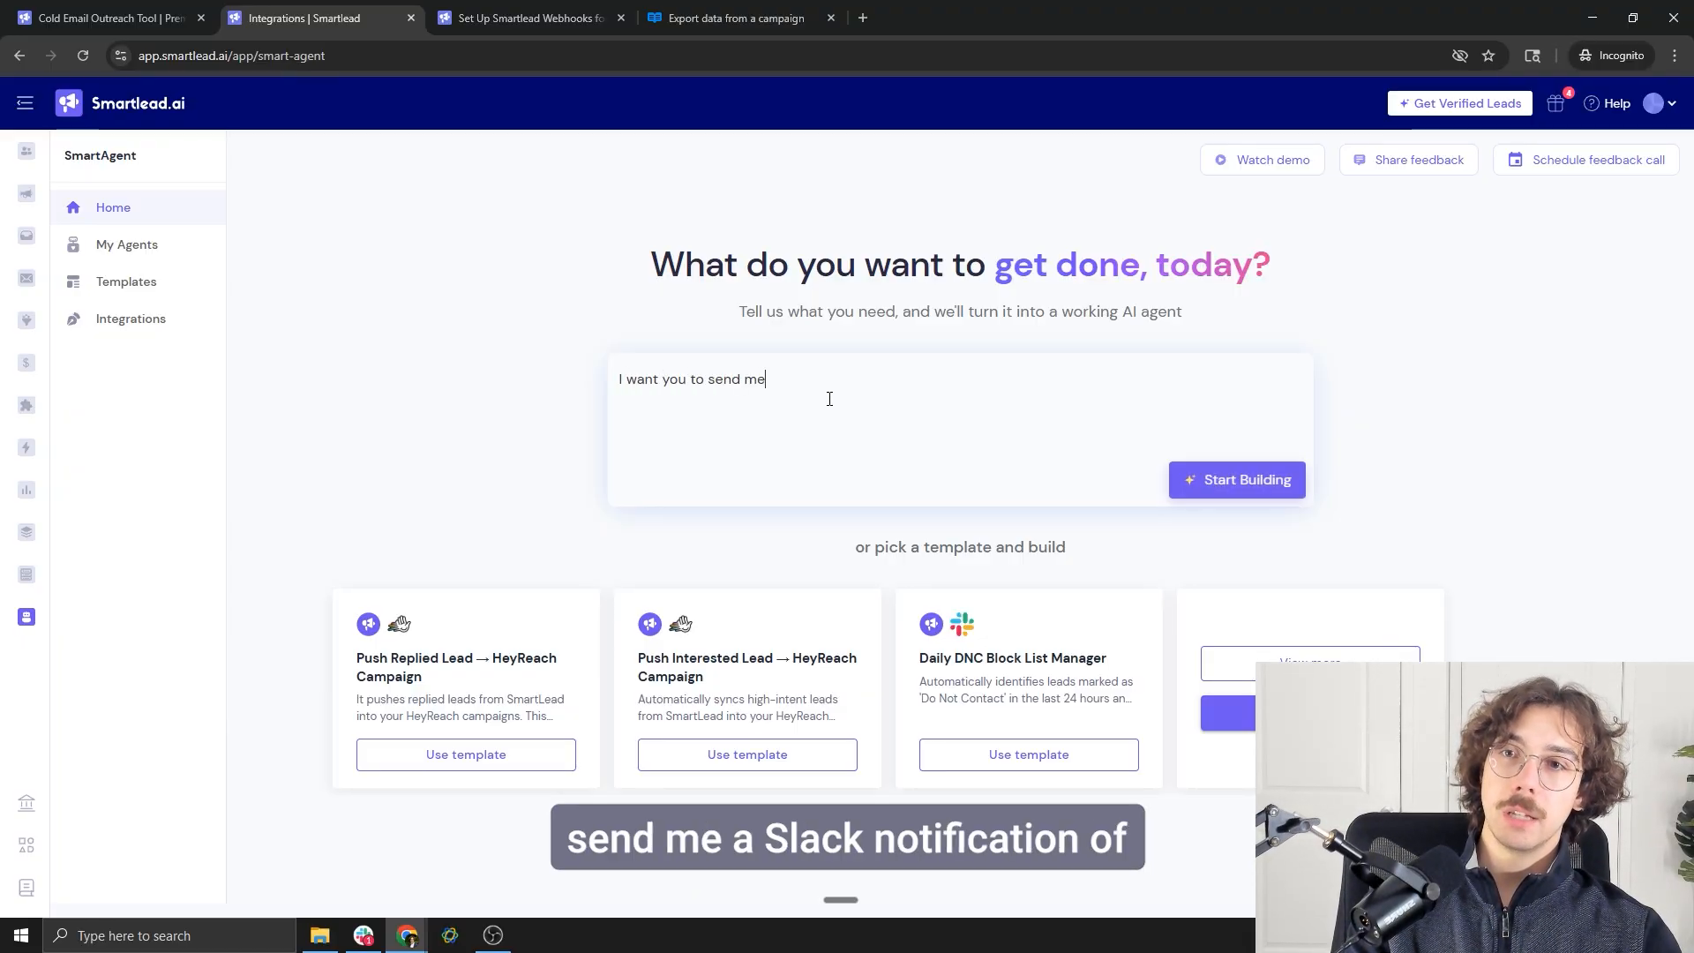
{"action": "type", "text": " a Slack notification"}
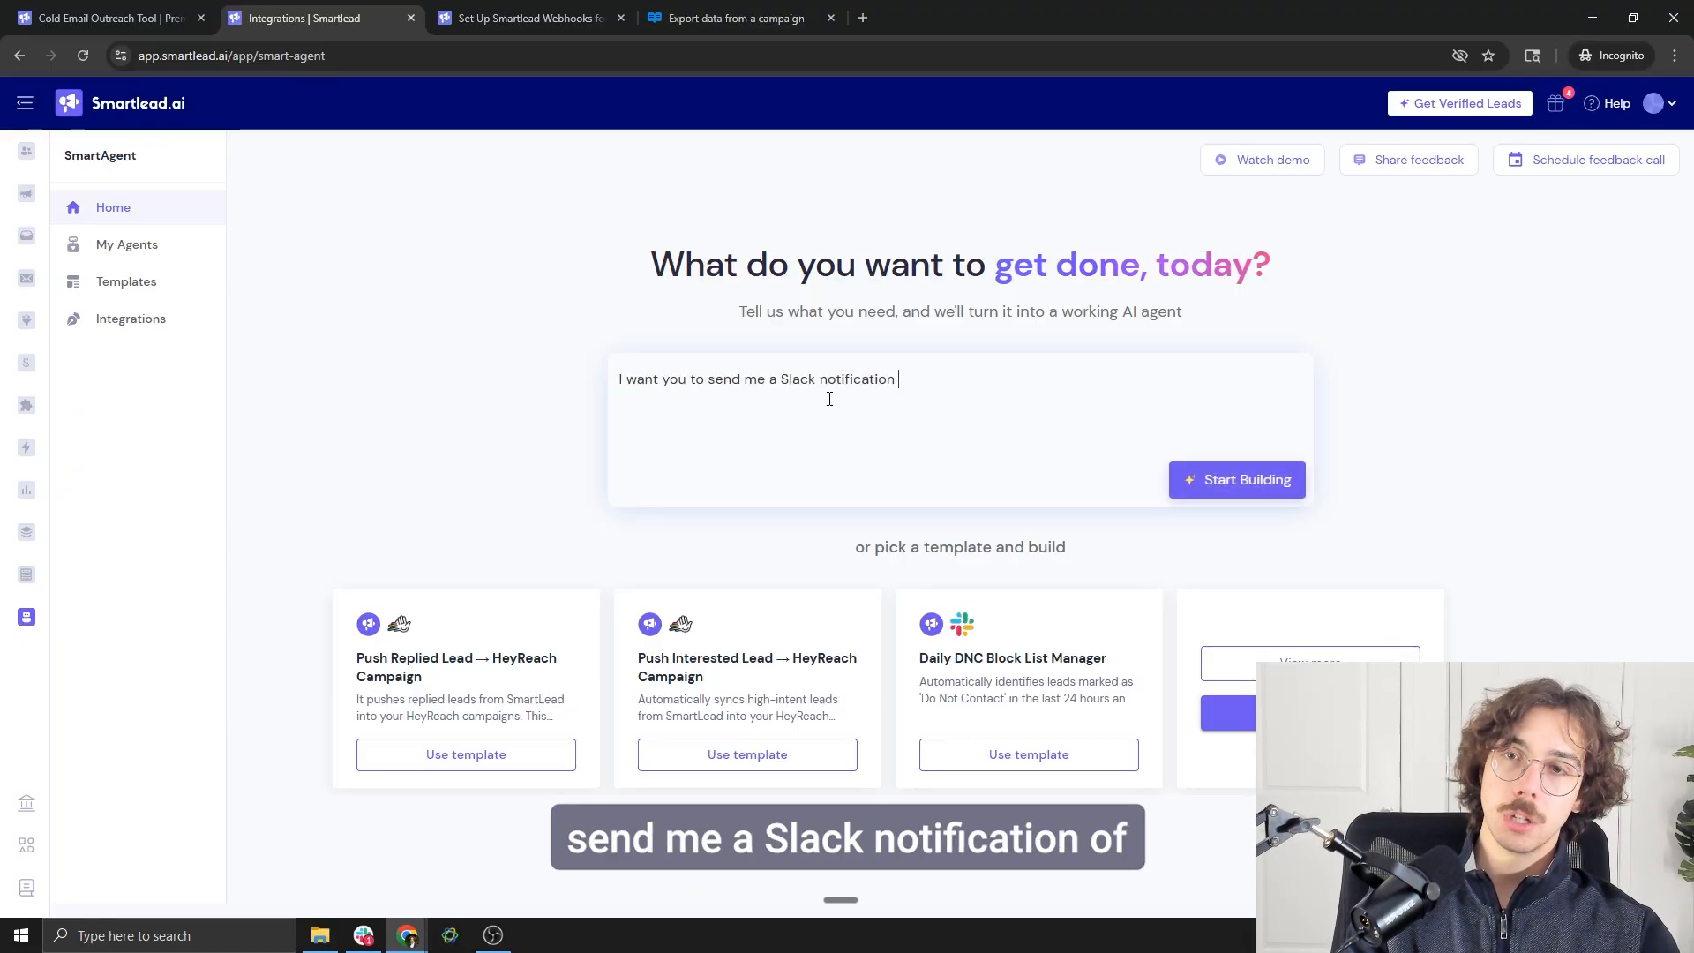
{"action": "type", "text": " perfo"}
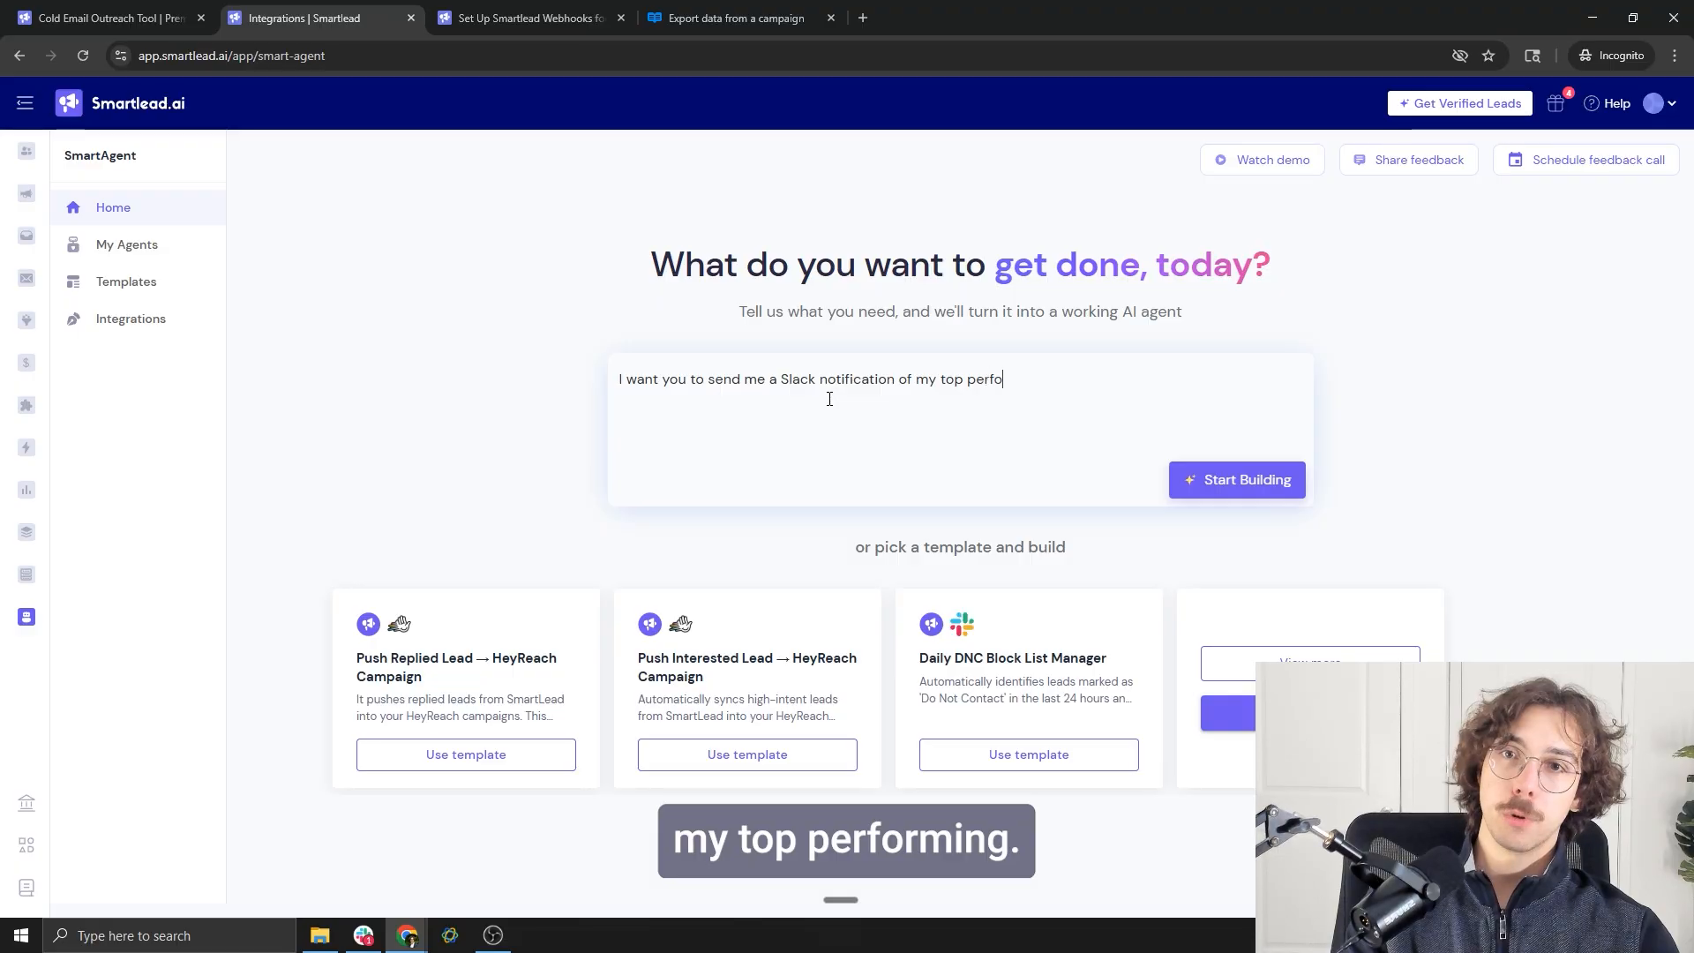
{"action": "type", "text": "rming campaign at the end of each"}
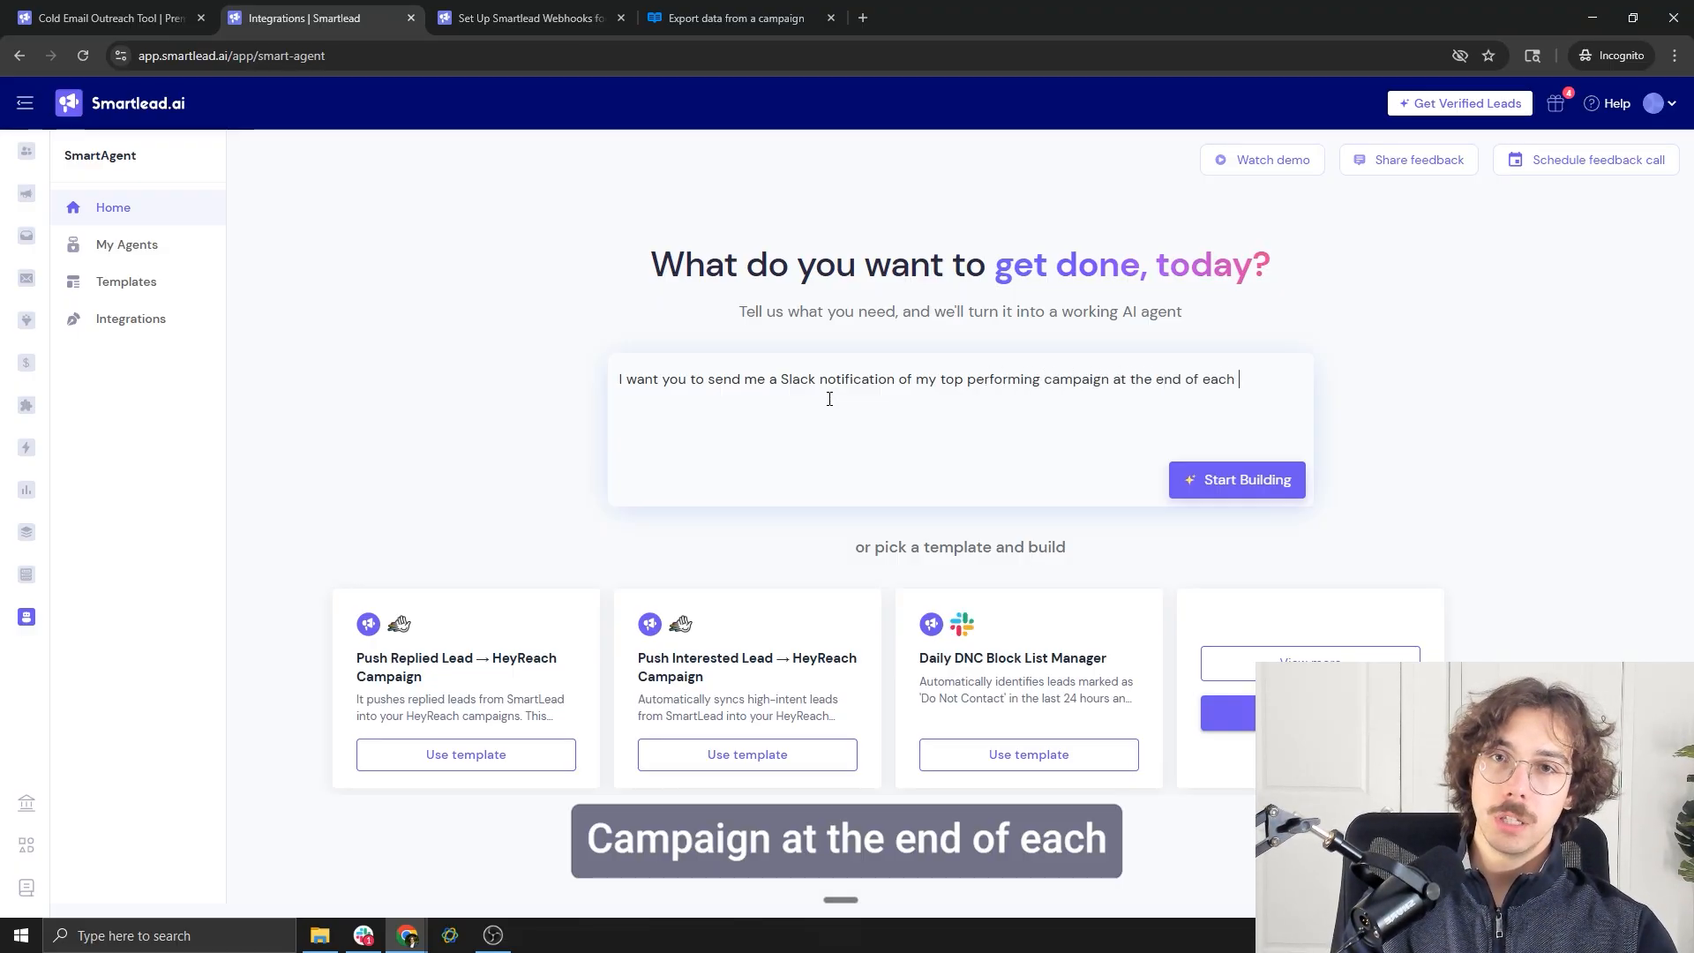
{"action": "type", "text": "day from a"}
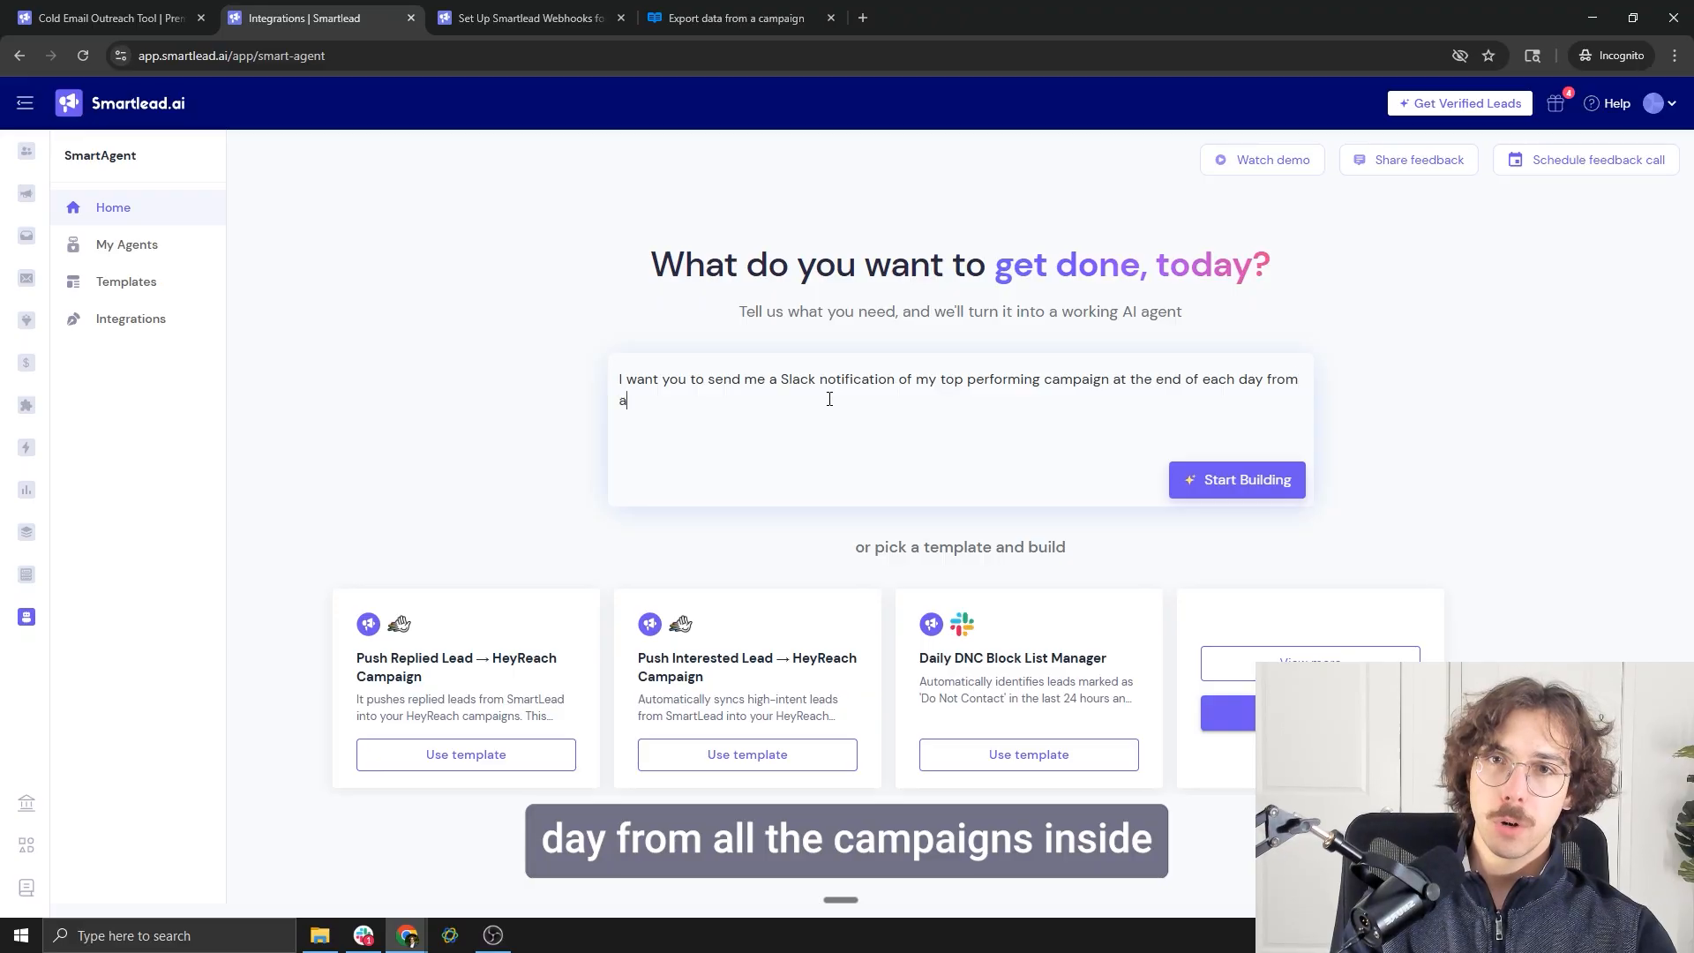
{"action": "type", "text": "ll the campaigns inside fo"}
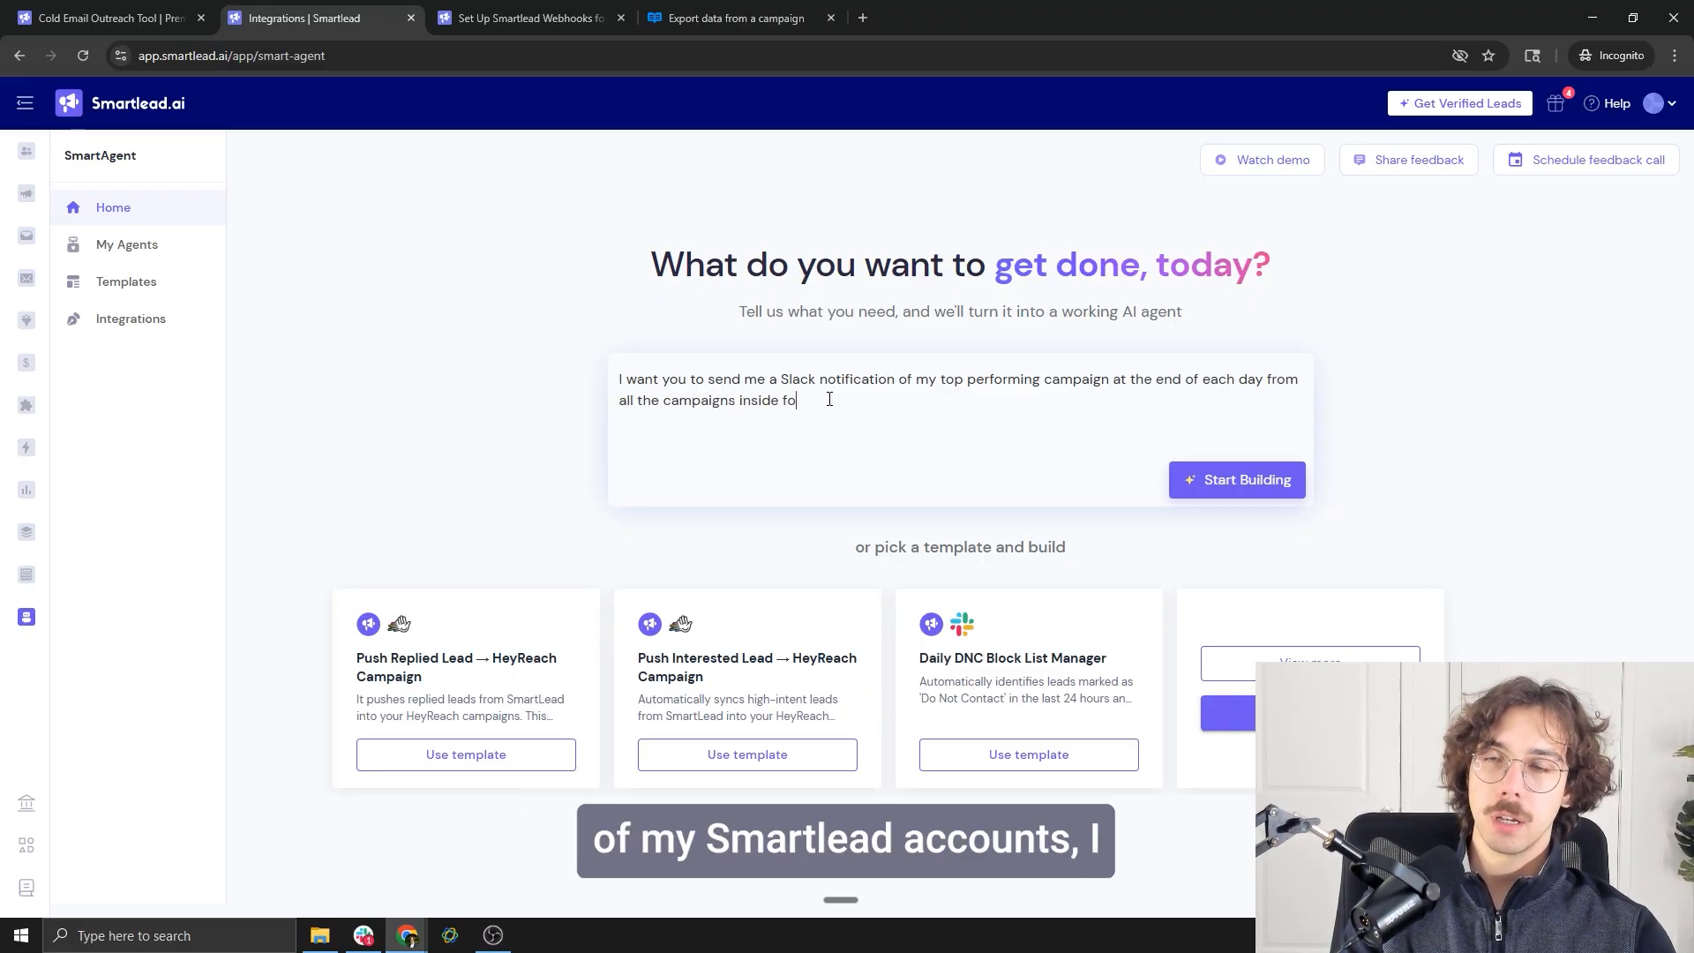
{"action": "type", "text": "f y"}
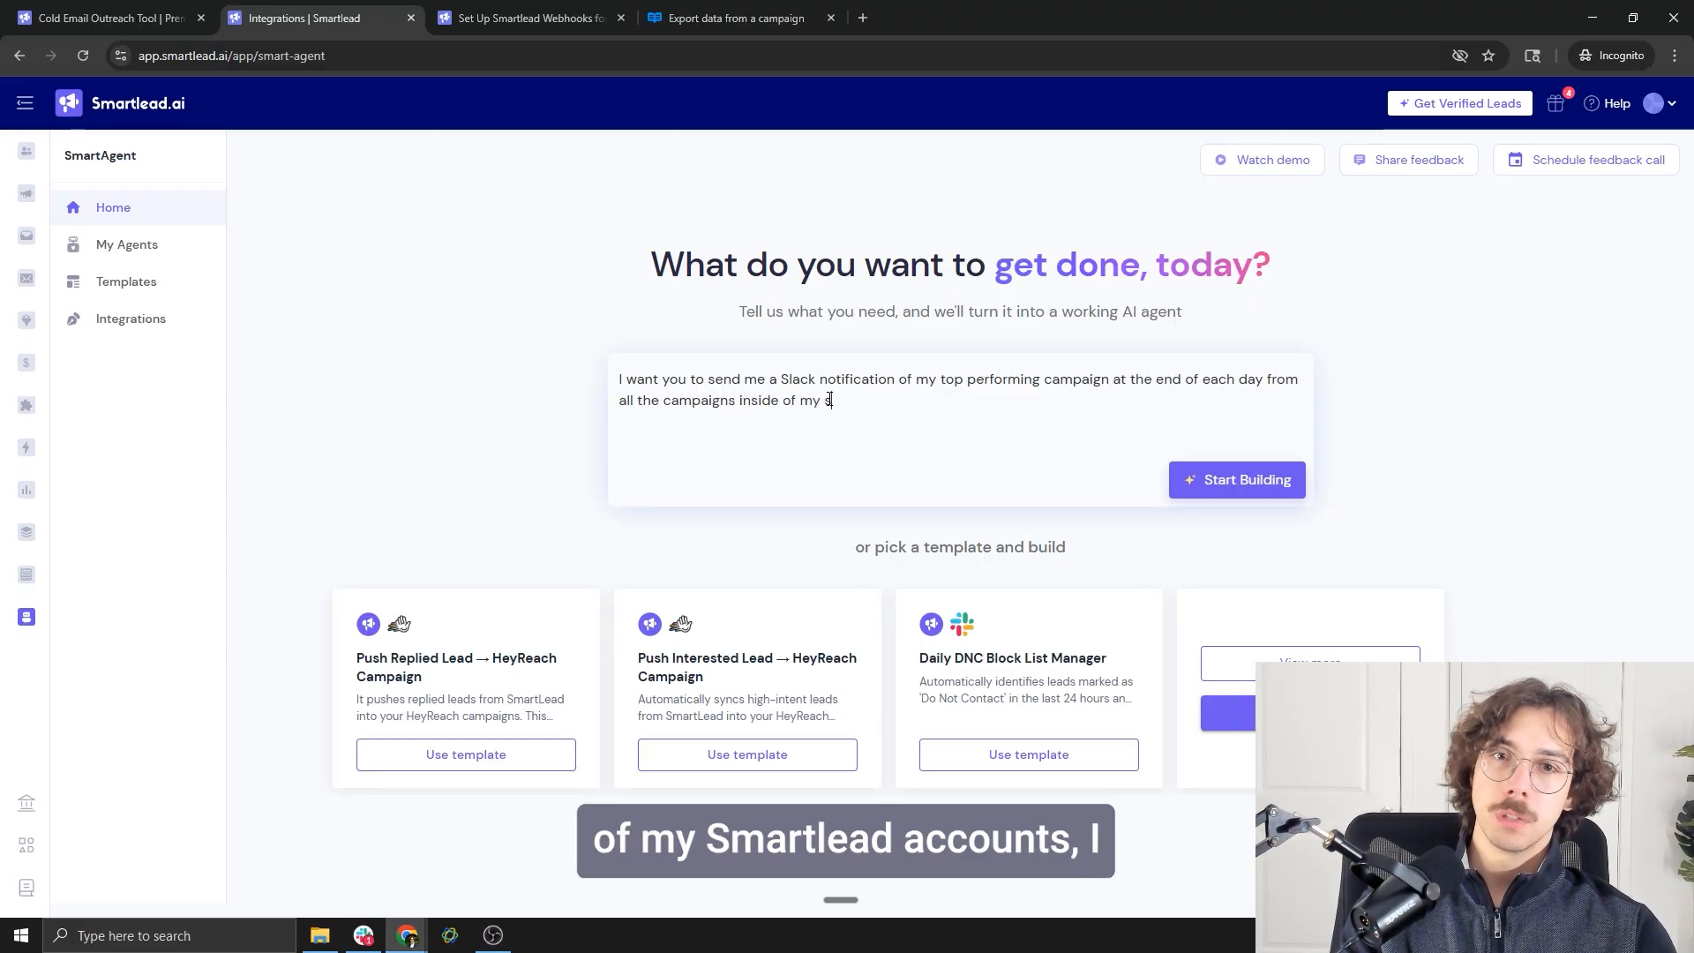
{"action": "type", "text": " smartlead account"}
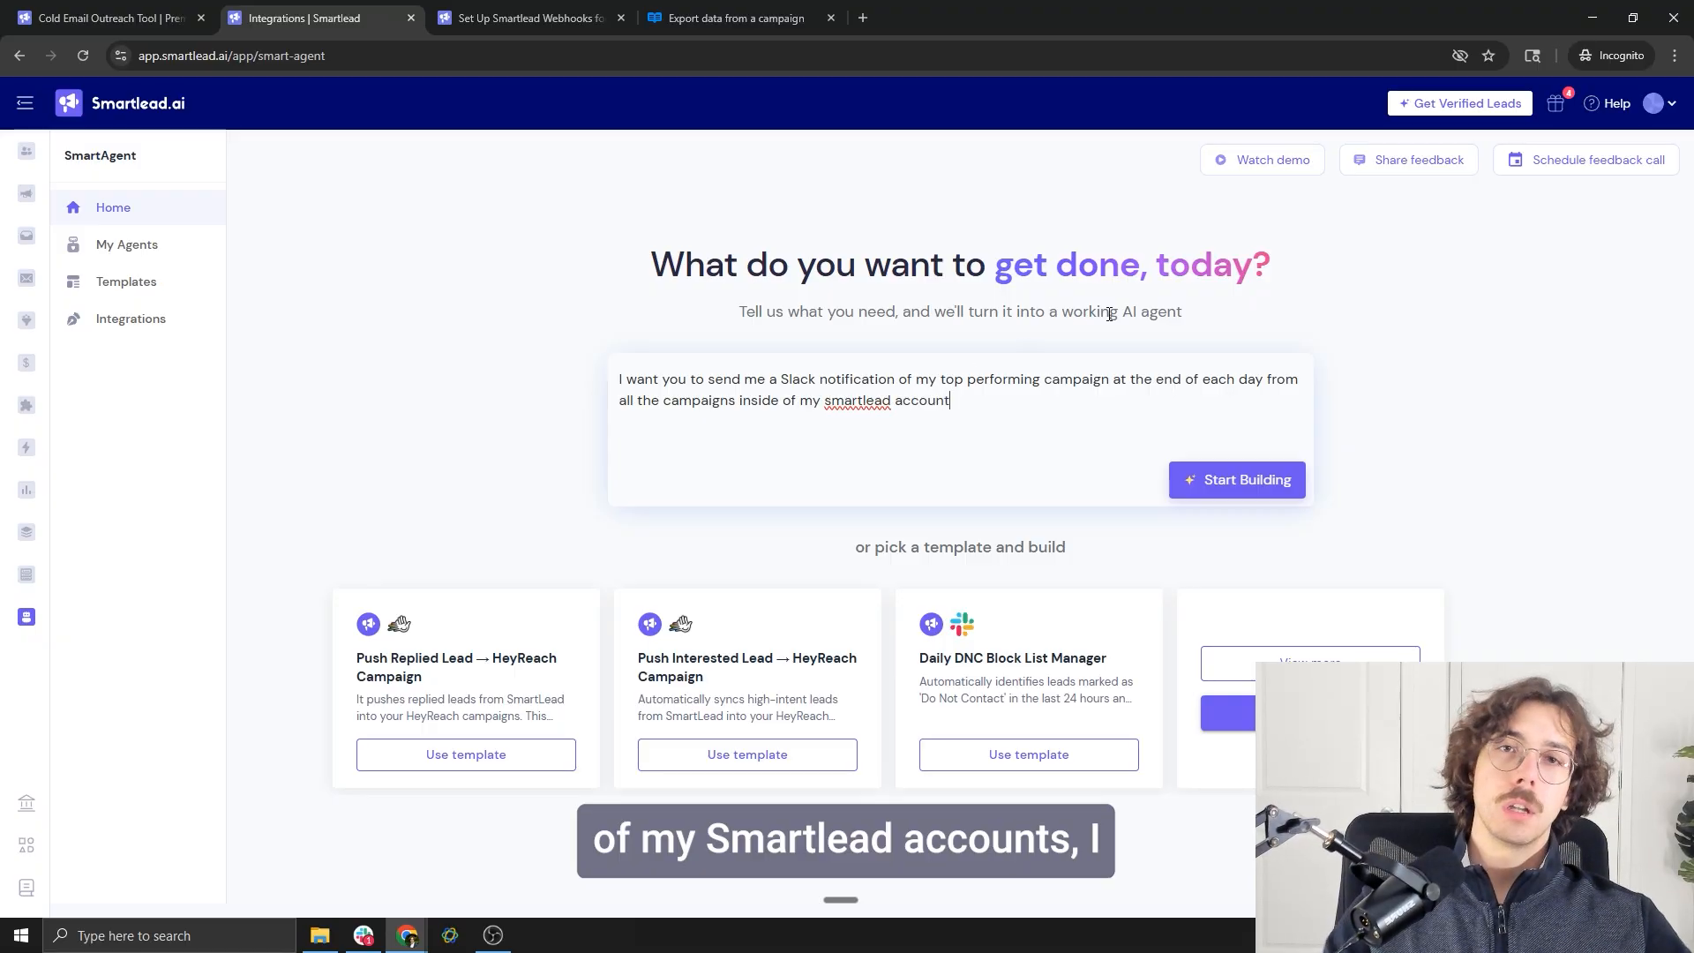
{"action": "left_click", "coordinate": [1278, 484]}
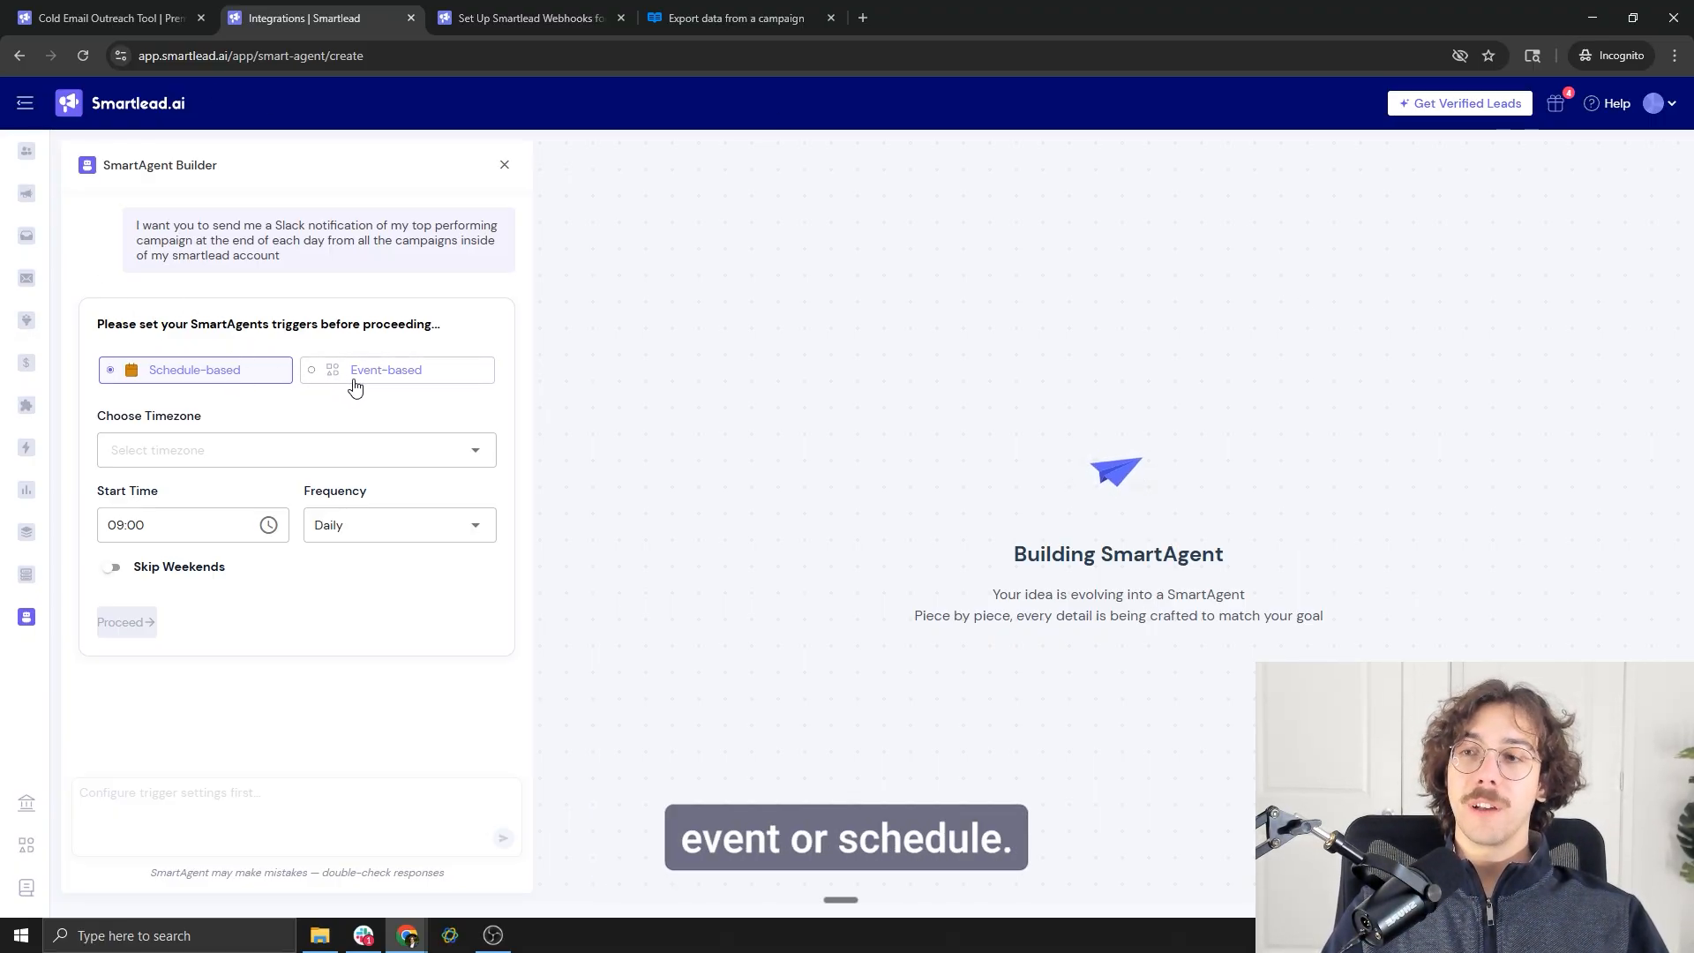
Set the schedule-based trigger's timezone to America/New York and proceed with building the agent
{"action": "left_click", "coordinate": [210, 441]}
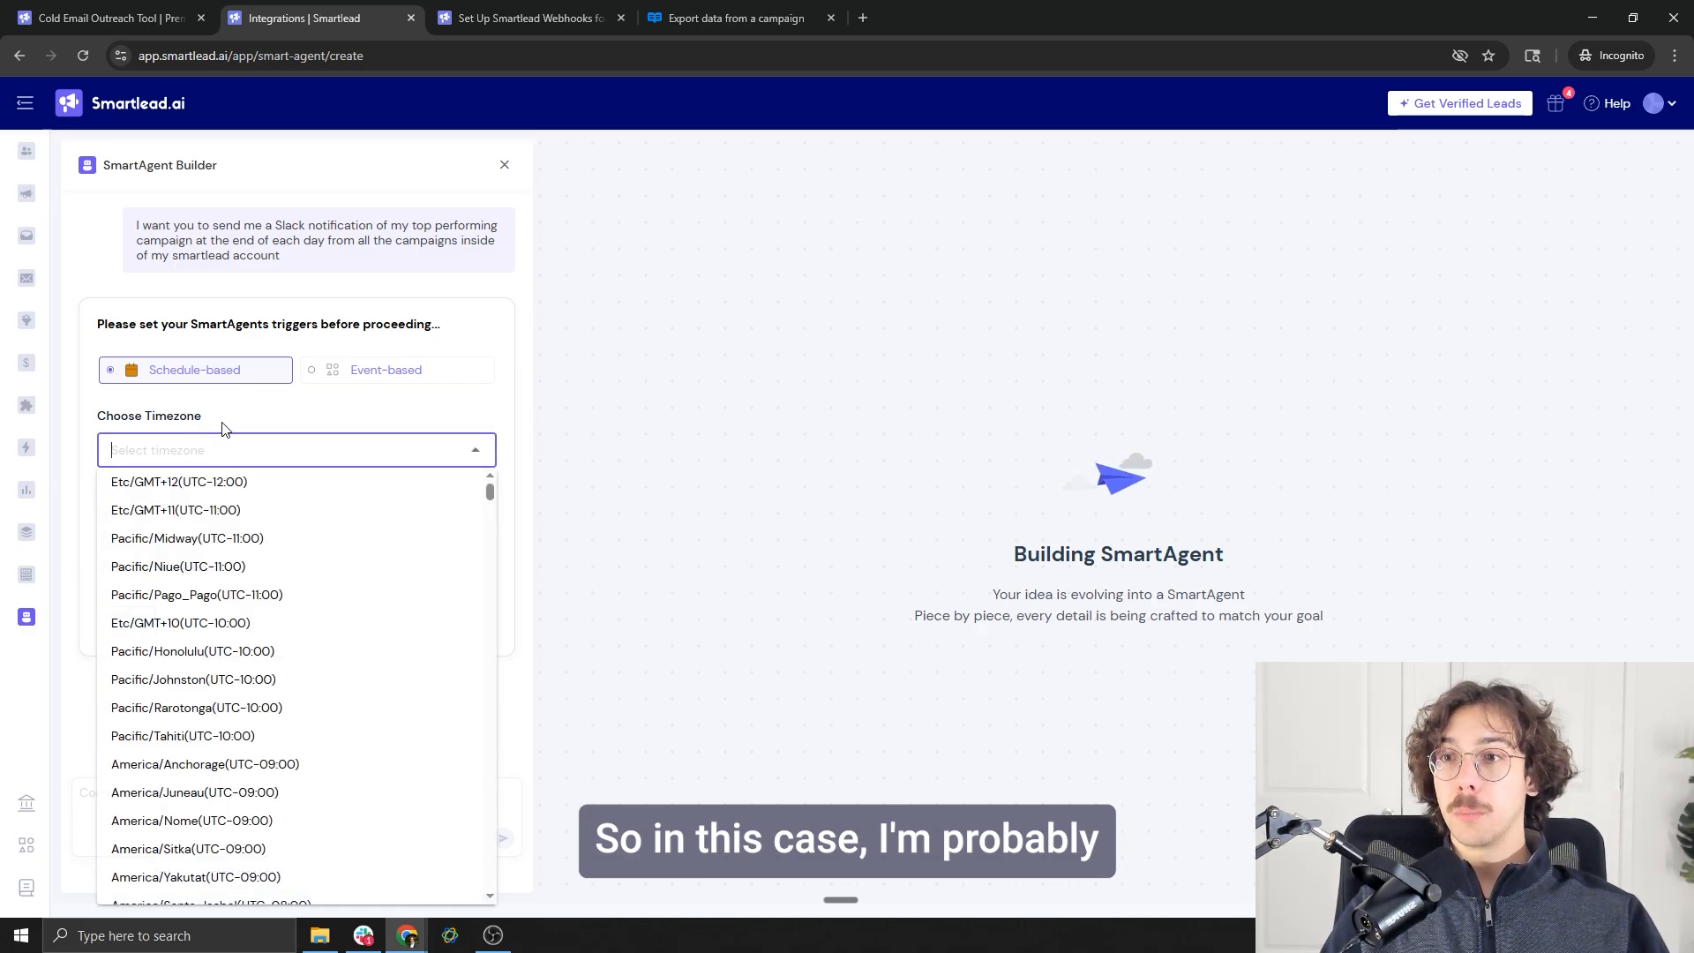
{"action": "left_click", "coordinate": [223, 429]}
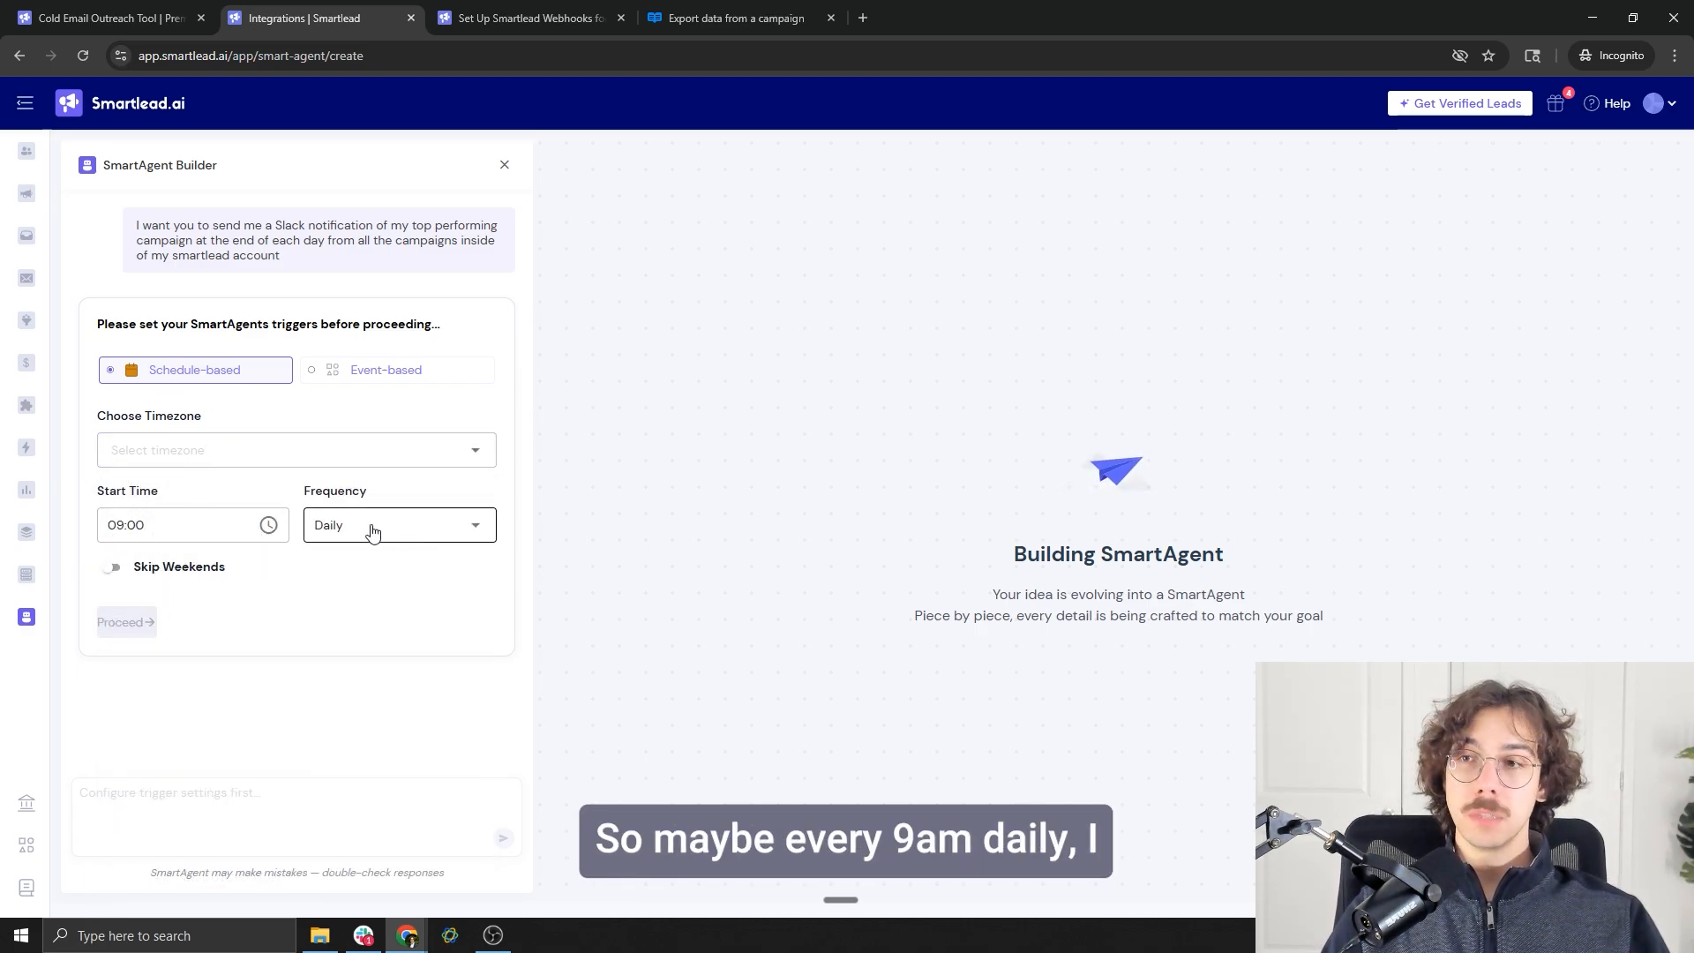
{"action": "left_click", "coordinate": [231, 452]}
{"action": "type", "text": "new york"}
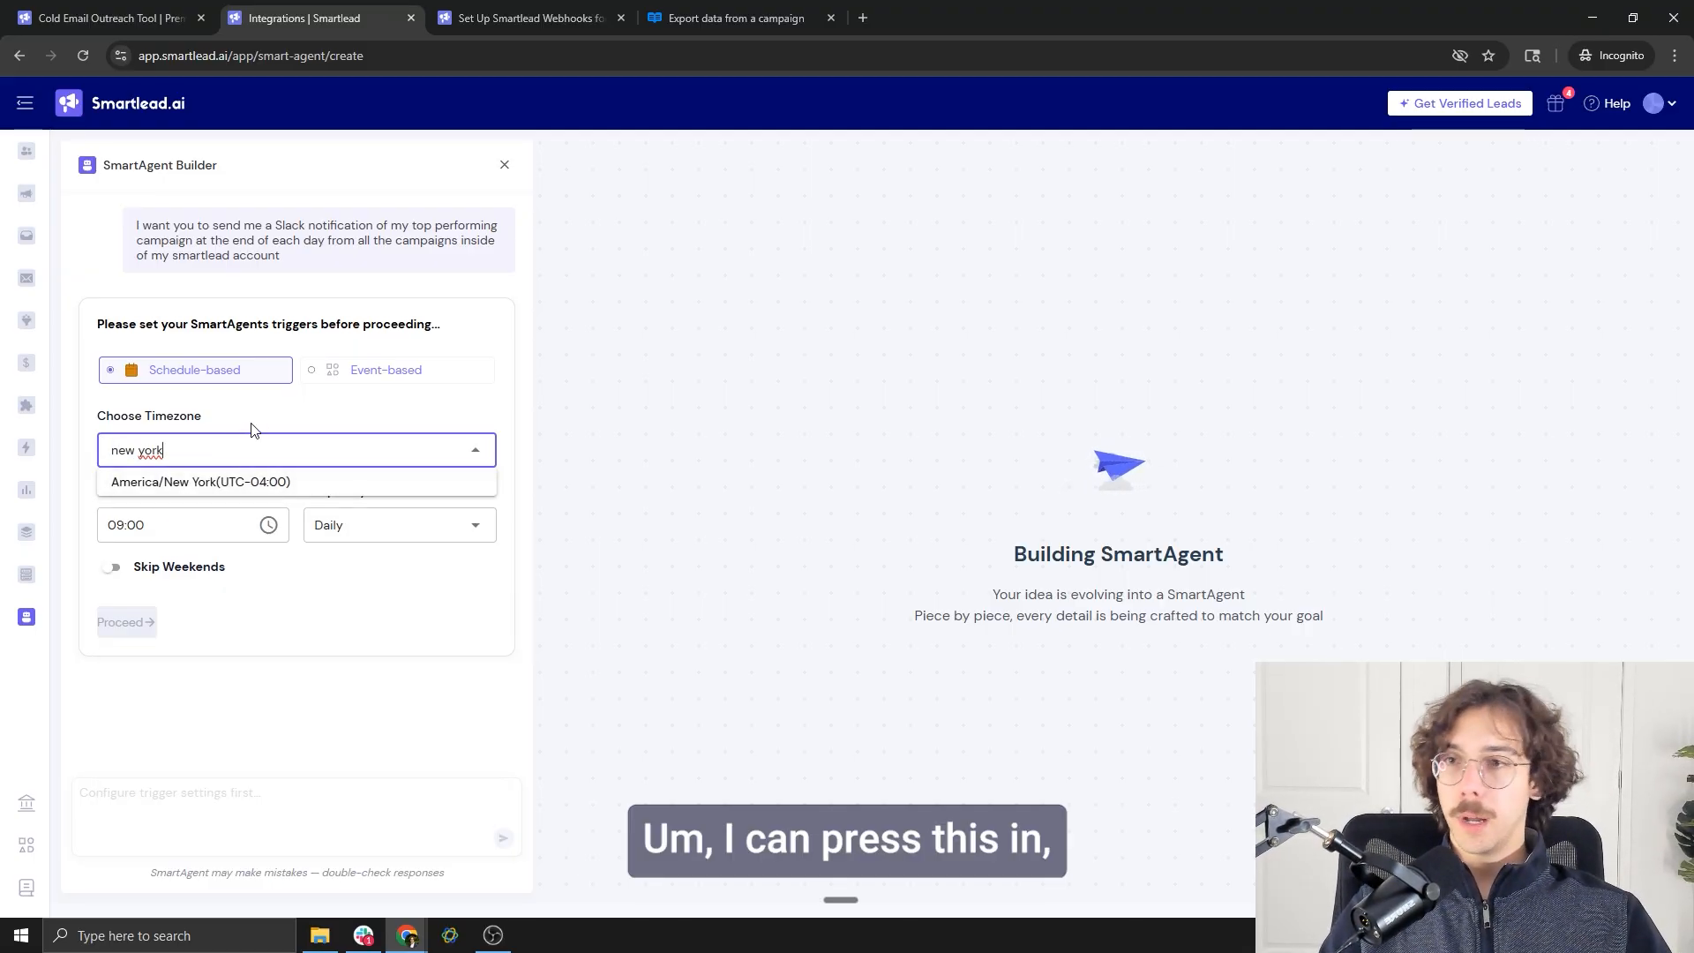
{"action": "left_click", "coordinate": [226, 485]}
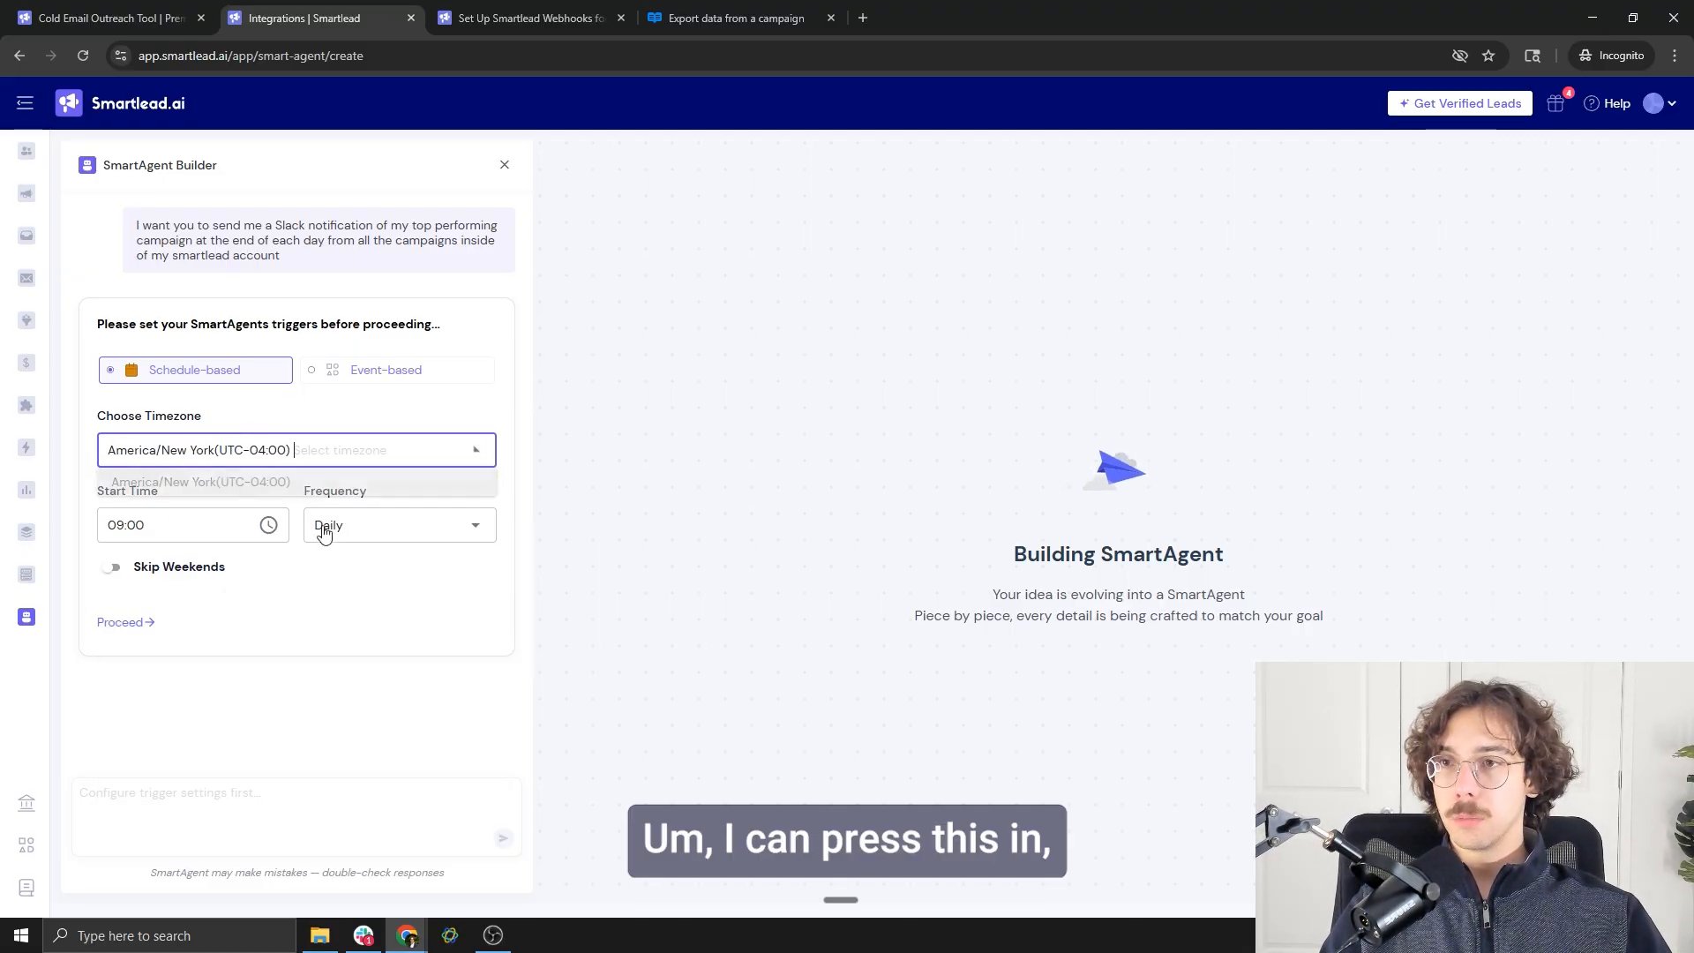
{"action": "left_click", "coordinate": [127, 622]}
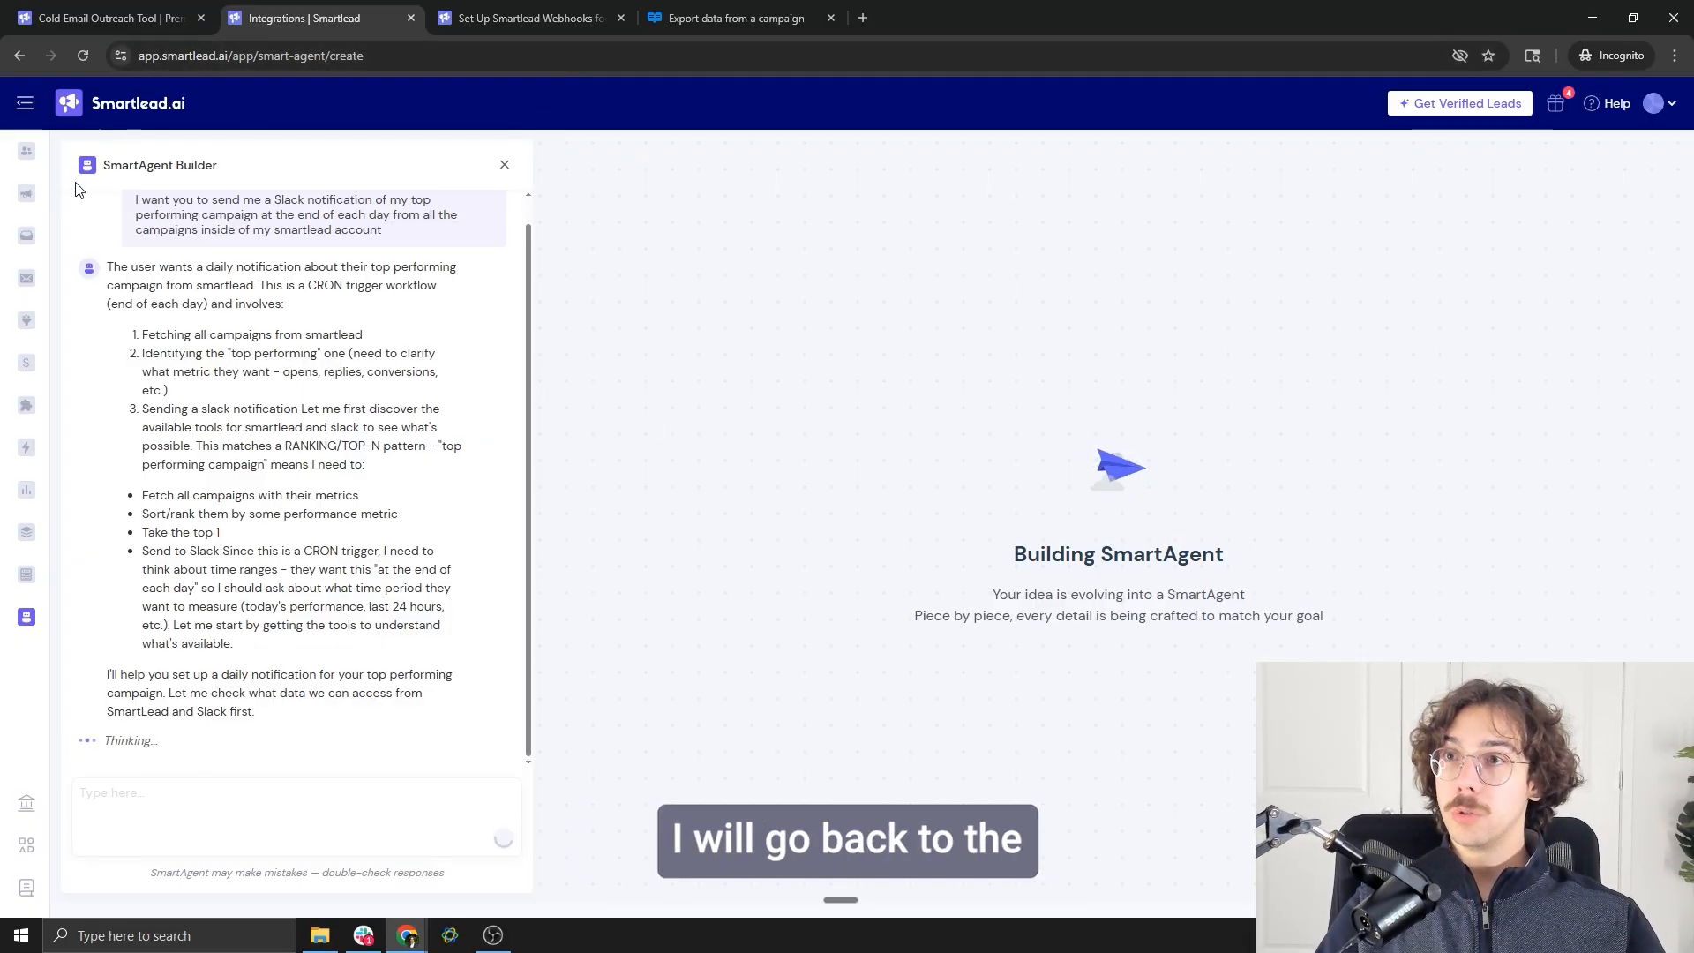
Open SmartAgent in a separate browser tab and view the lists of all agents and reply agents
{"action": "left_click", "coordinate": [26, 617]}
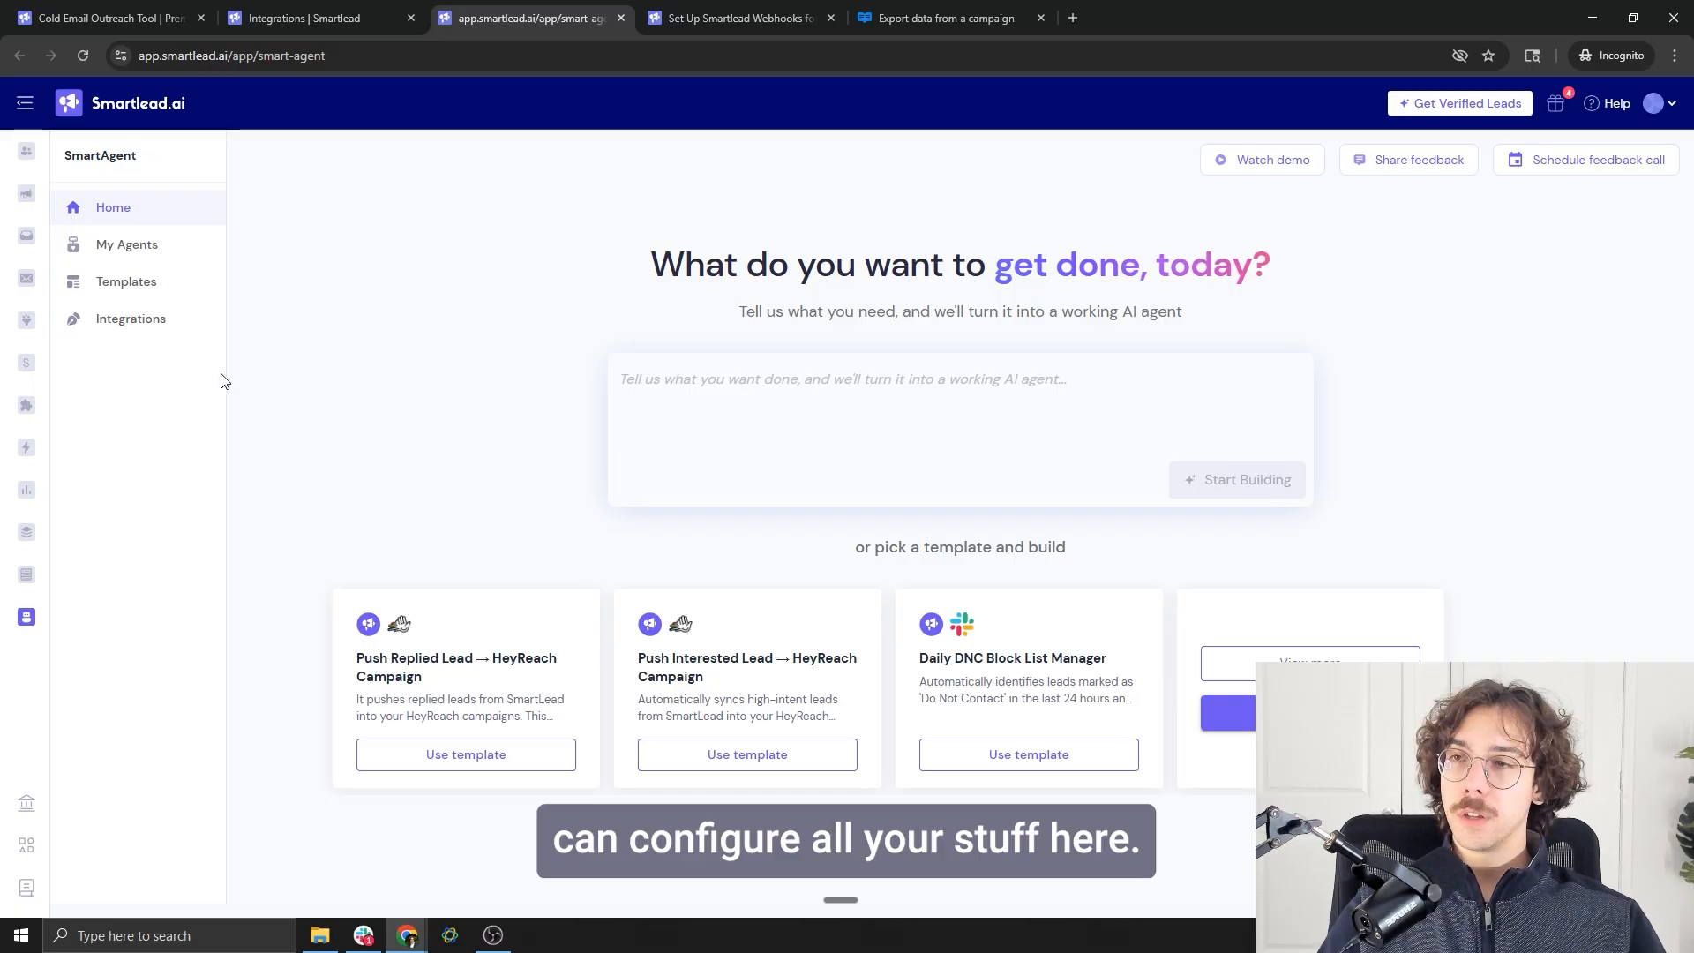
{"action": "left_click", "coordinate": [159, 251]}
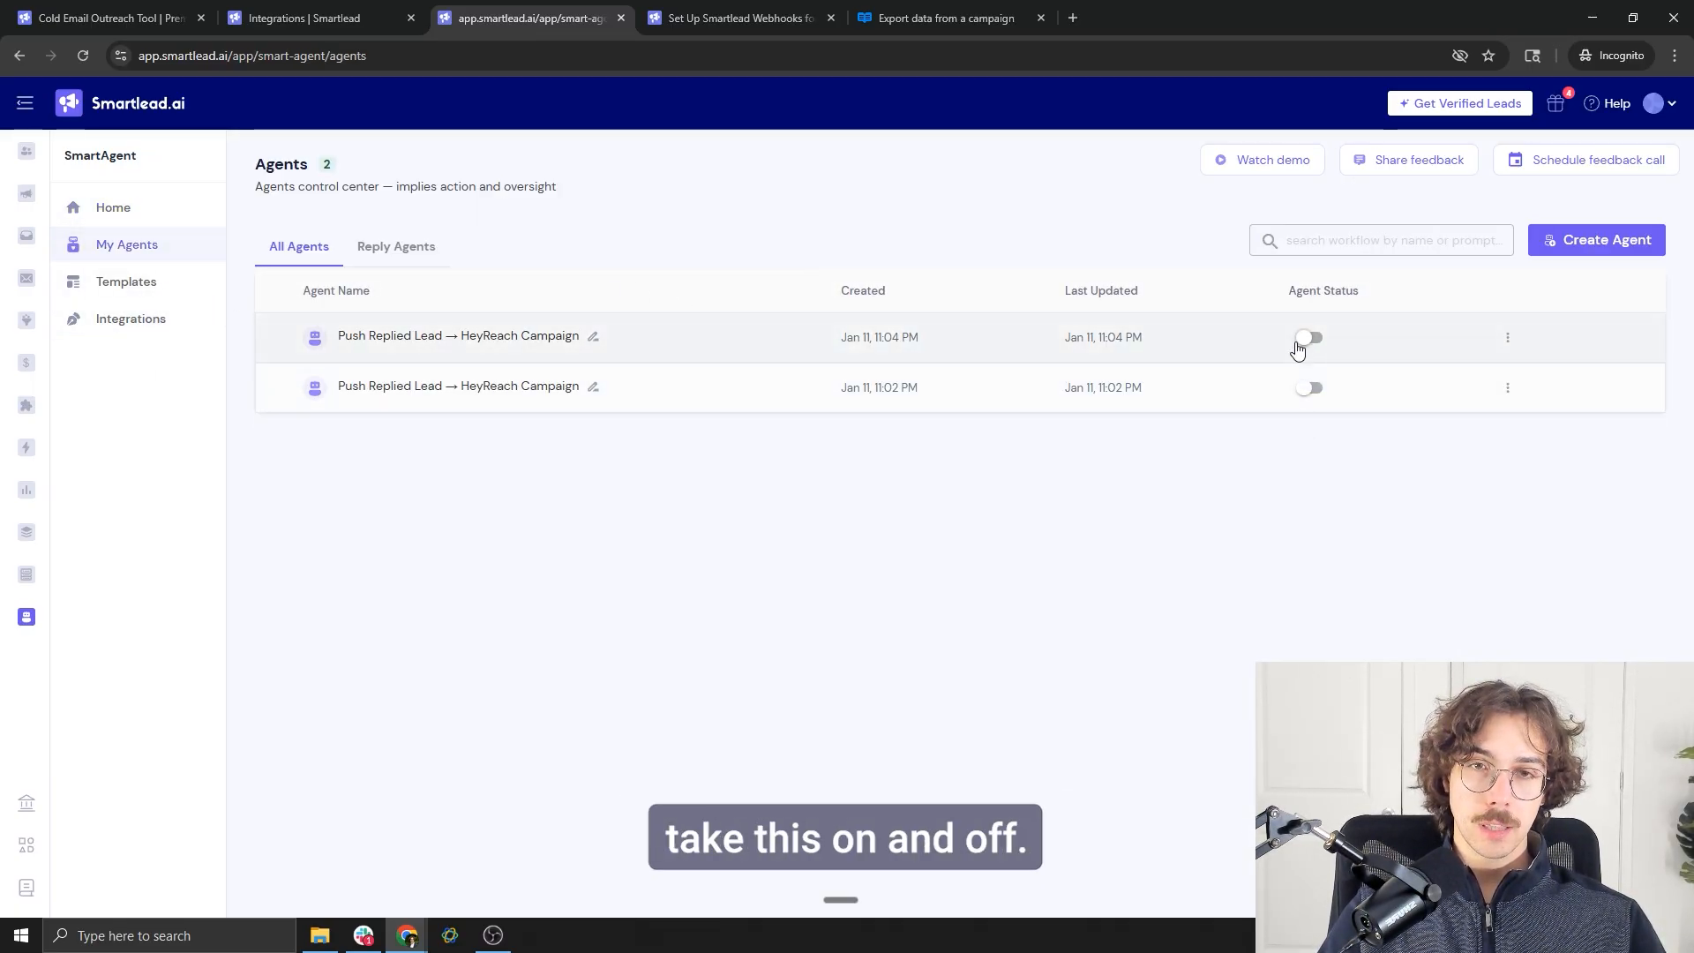
{"action": "left_click", "coordinate": [391, 260]}
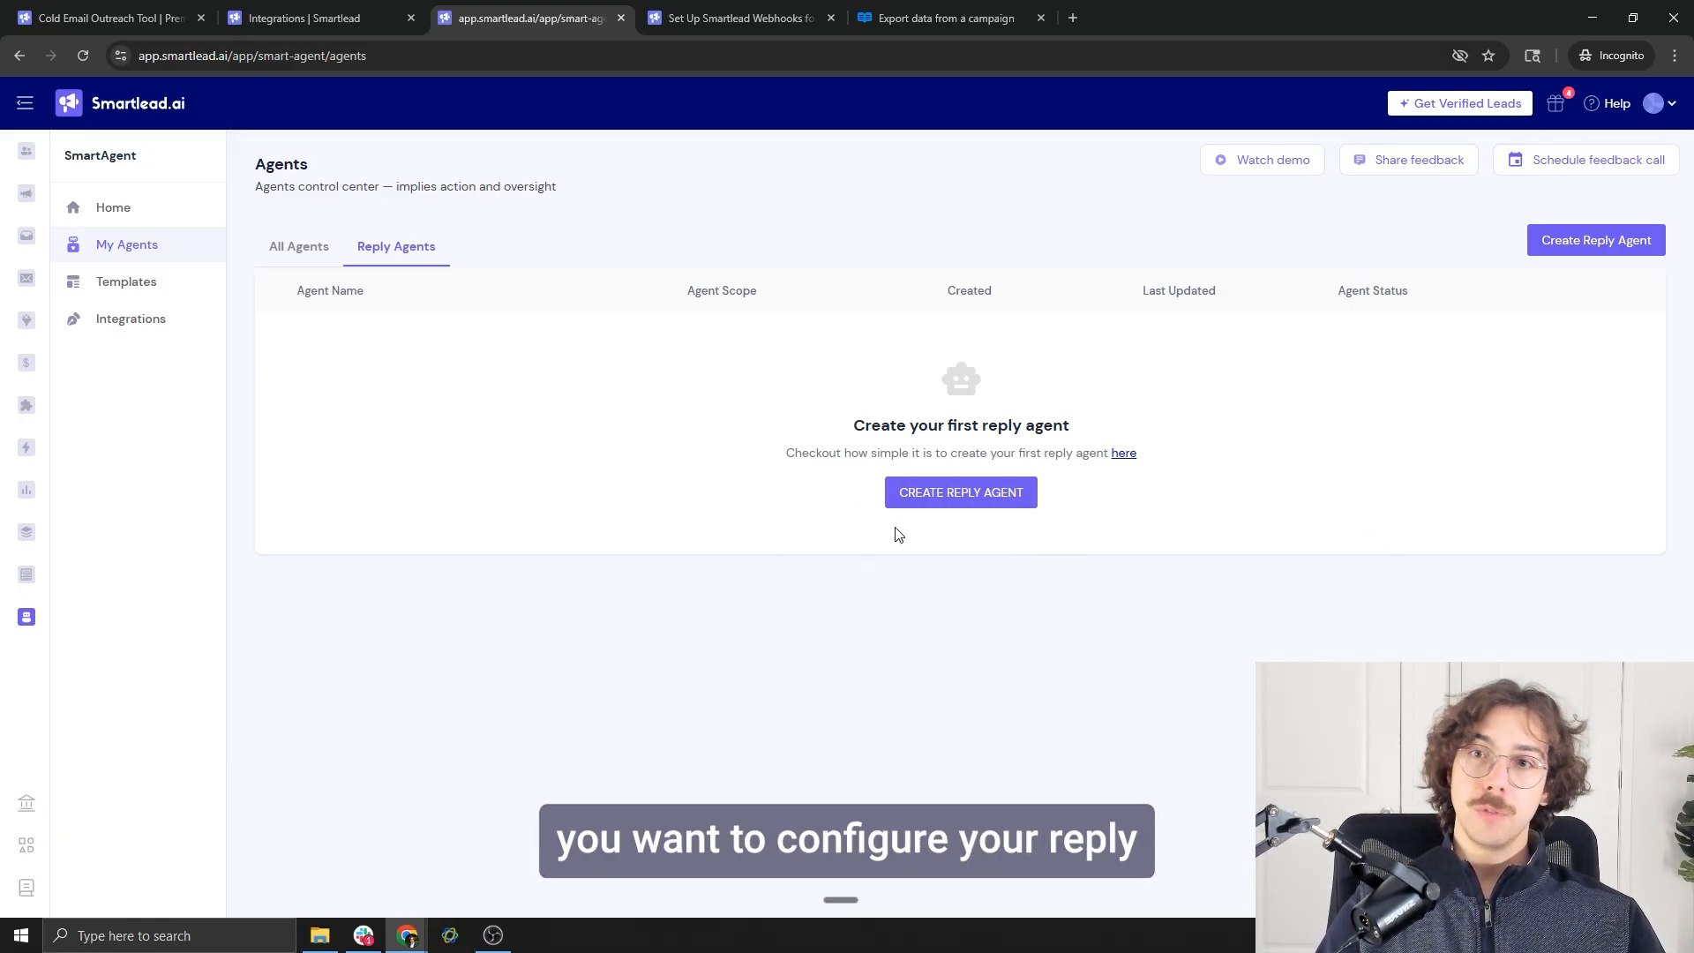
Return to the SmartAgent Builder conversation and answer its first question with "1 - Just reply rate"
{"action": "left_click", "coordinate": [388, 18]}
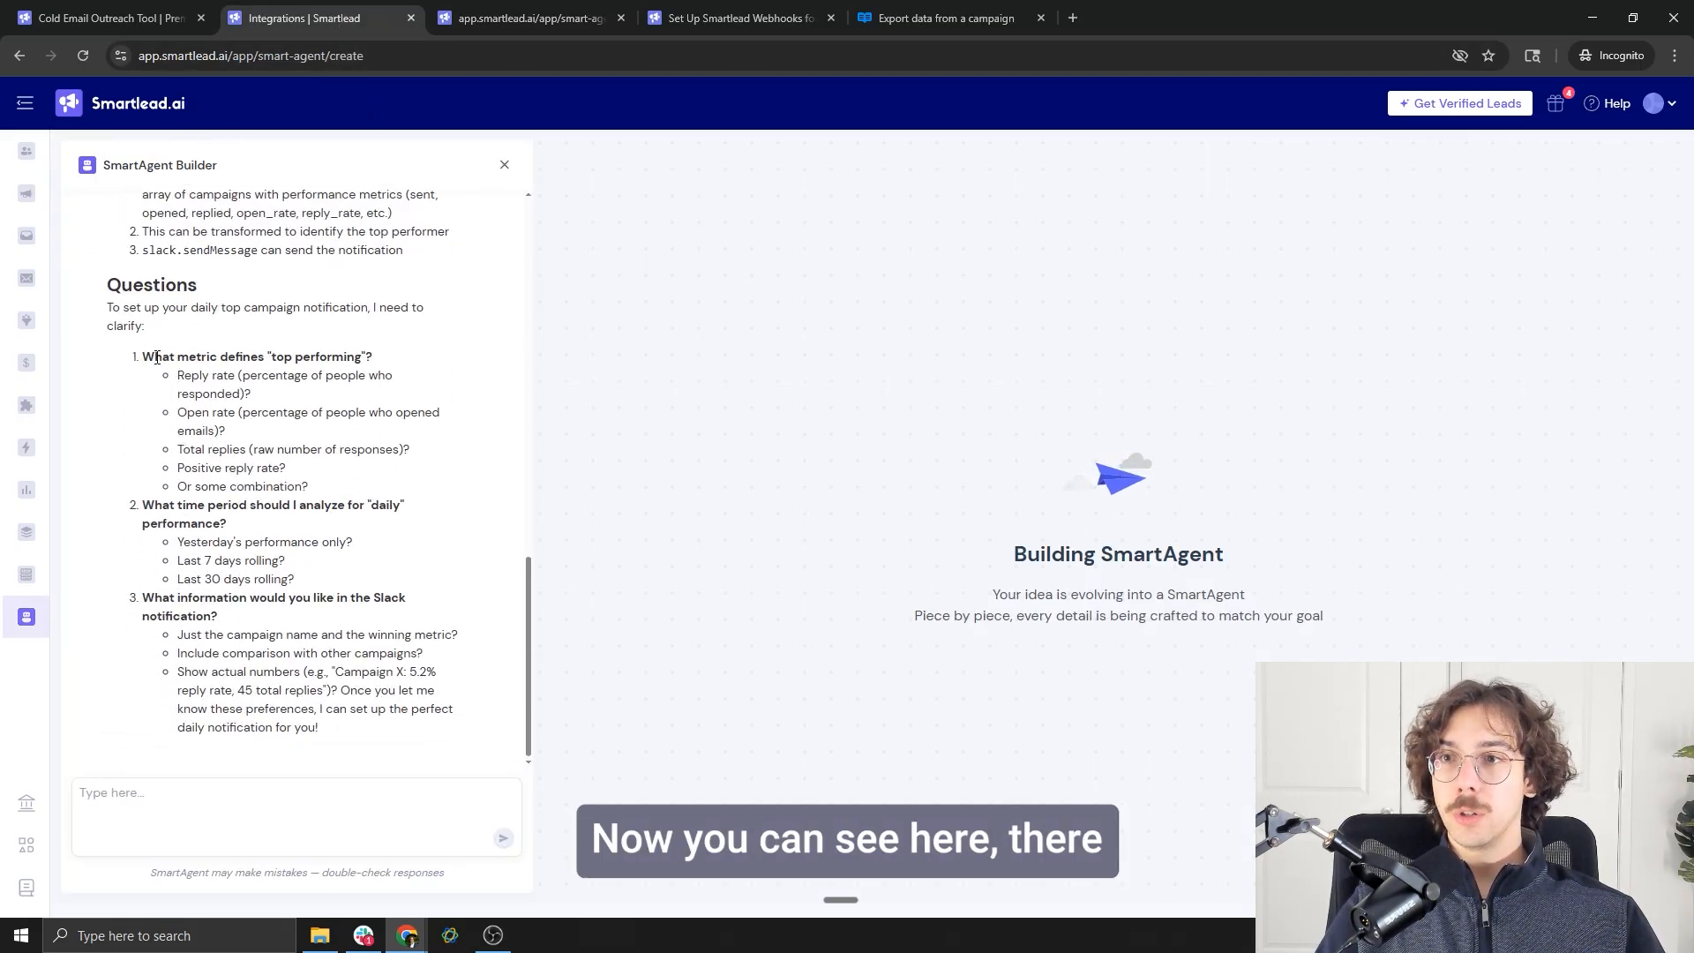
{"action": "left_click_drag", "start_coordinate": [157, 356], "coordinate": [143, 356]}
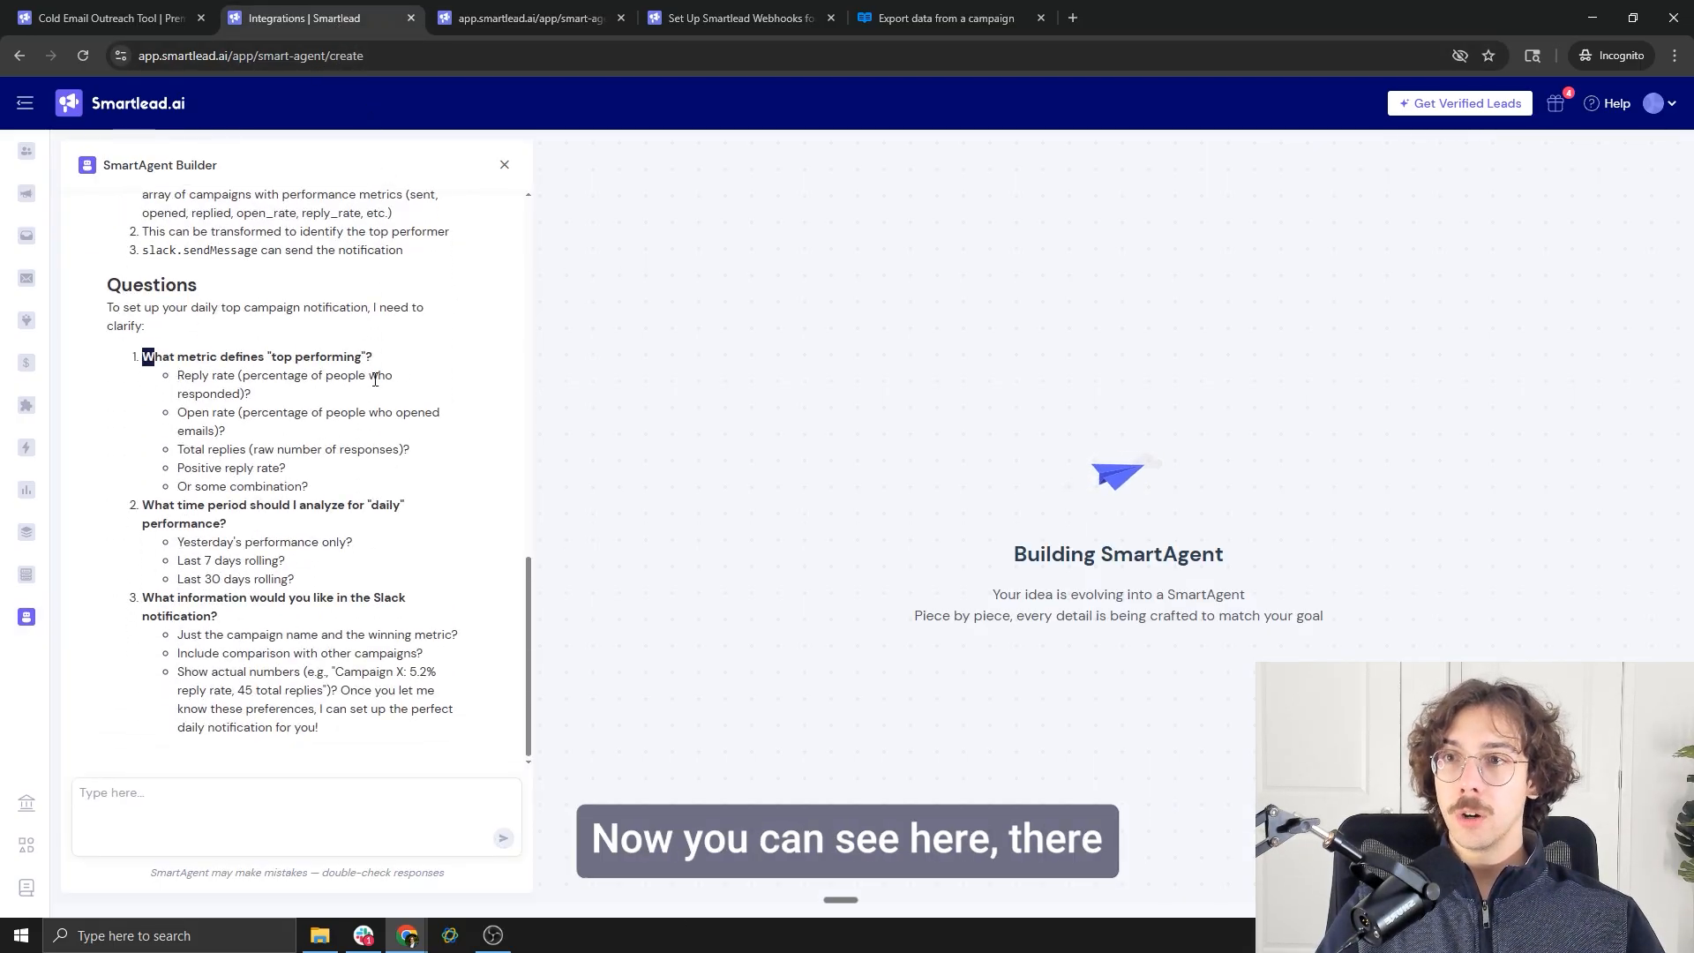
{"action": "left_click", "coordinate": [311, 794]}
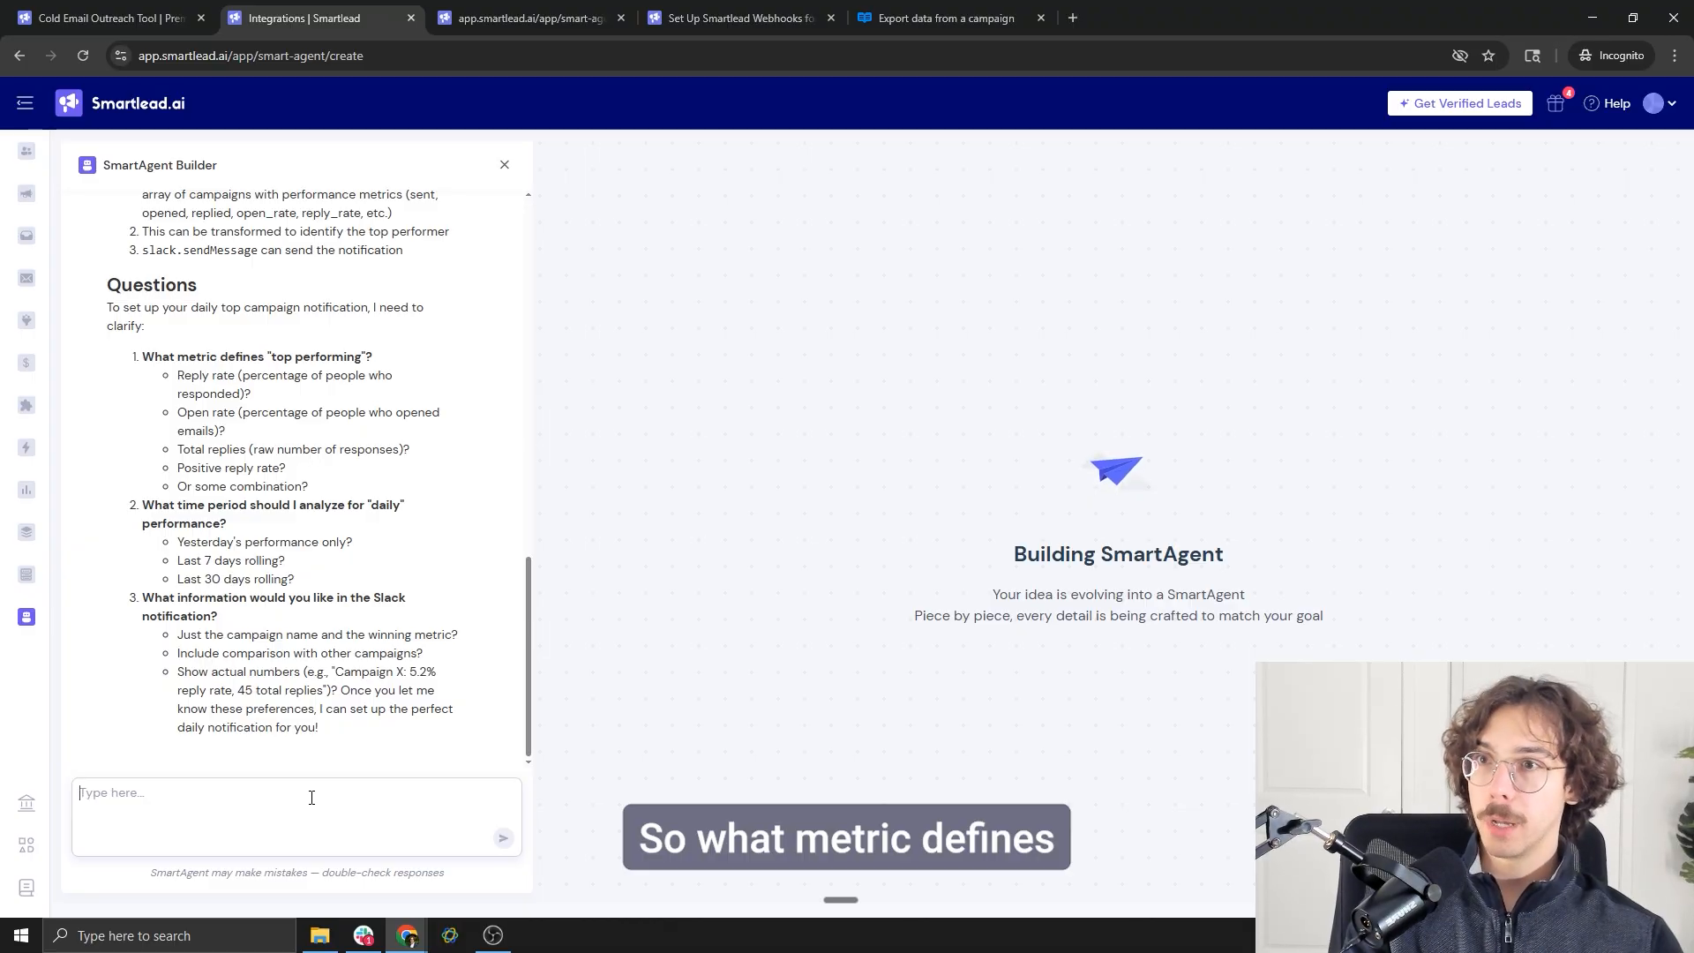
{"action": "type", "text": "1"}
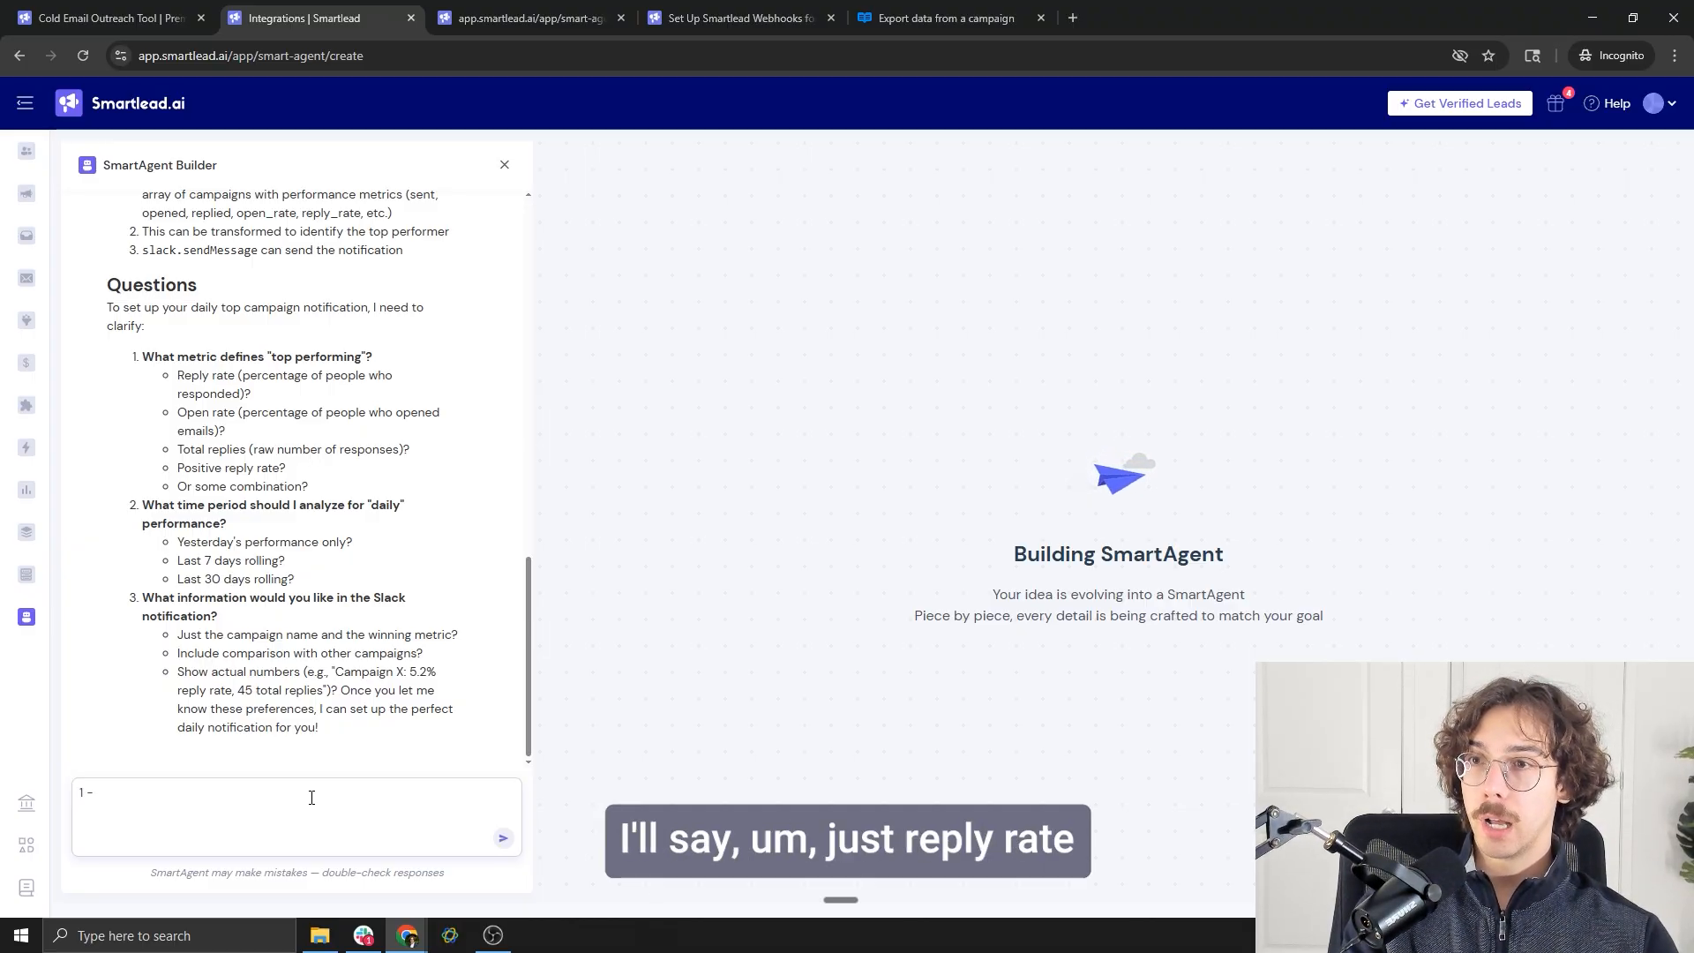
{"action": "type", "text": " - Just"}
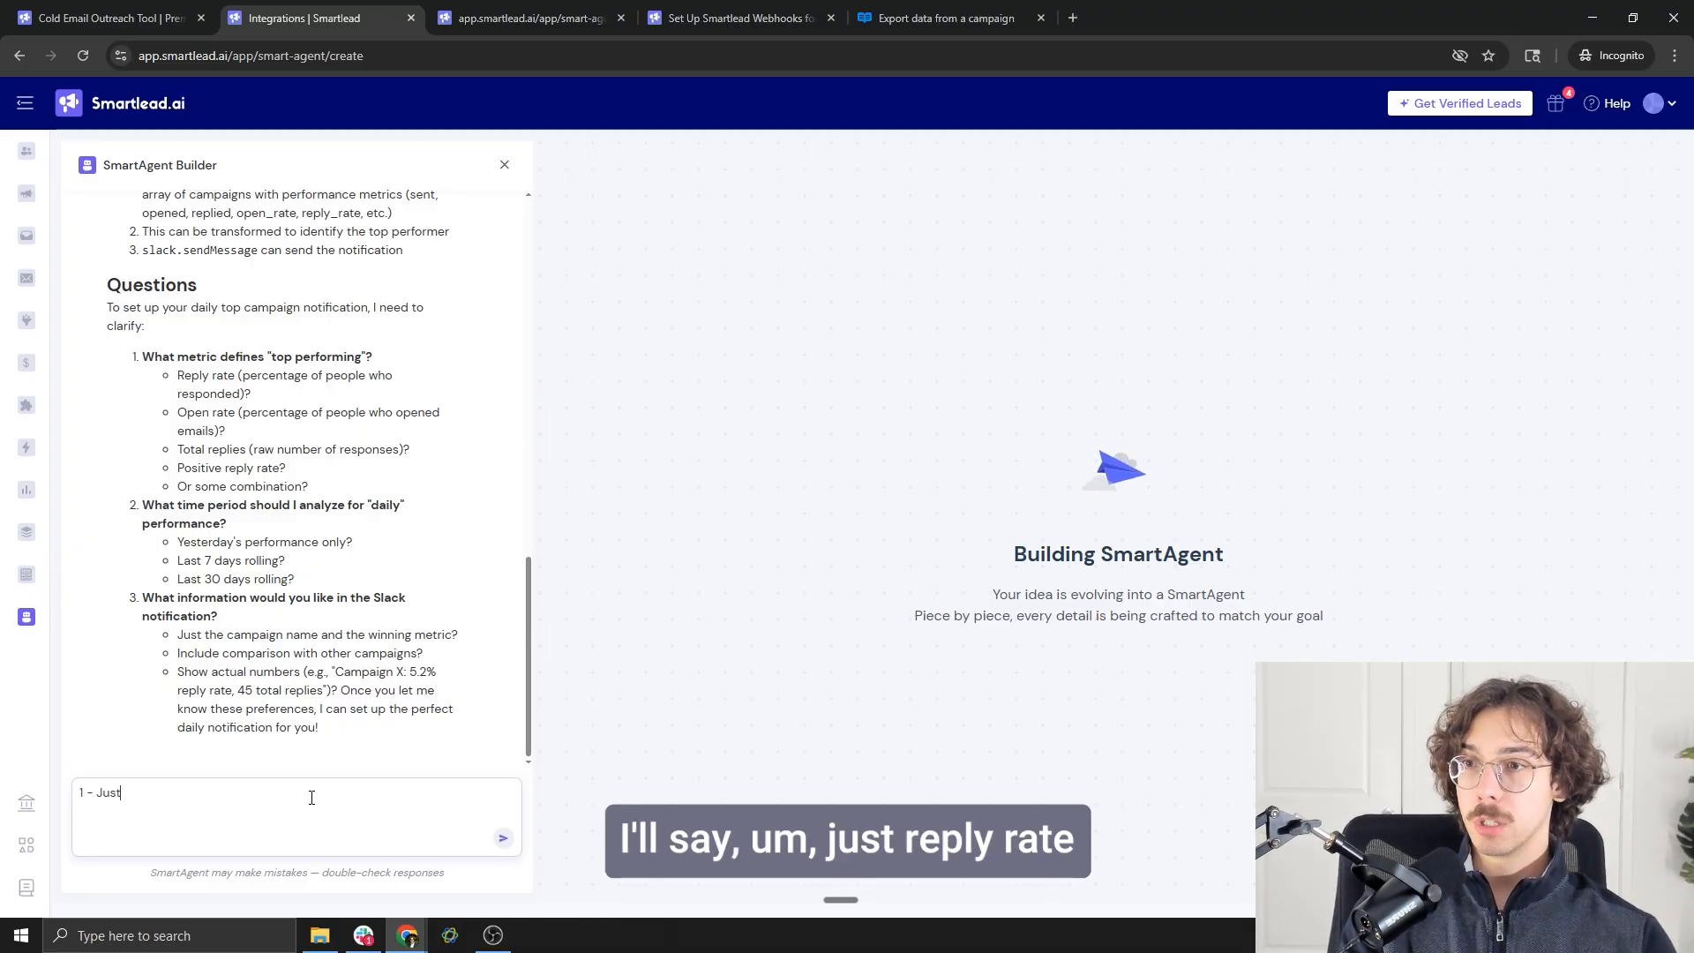
{"action": "type", "text": " reply rate"}
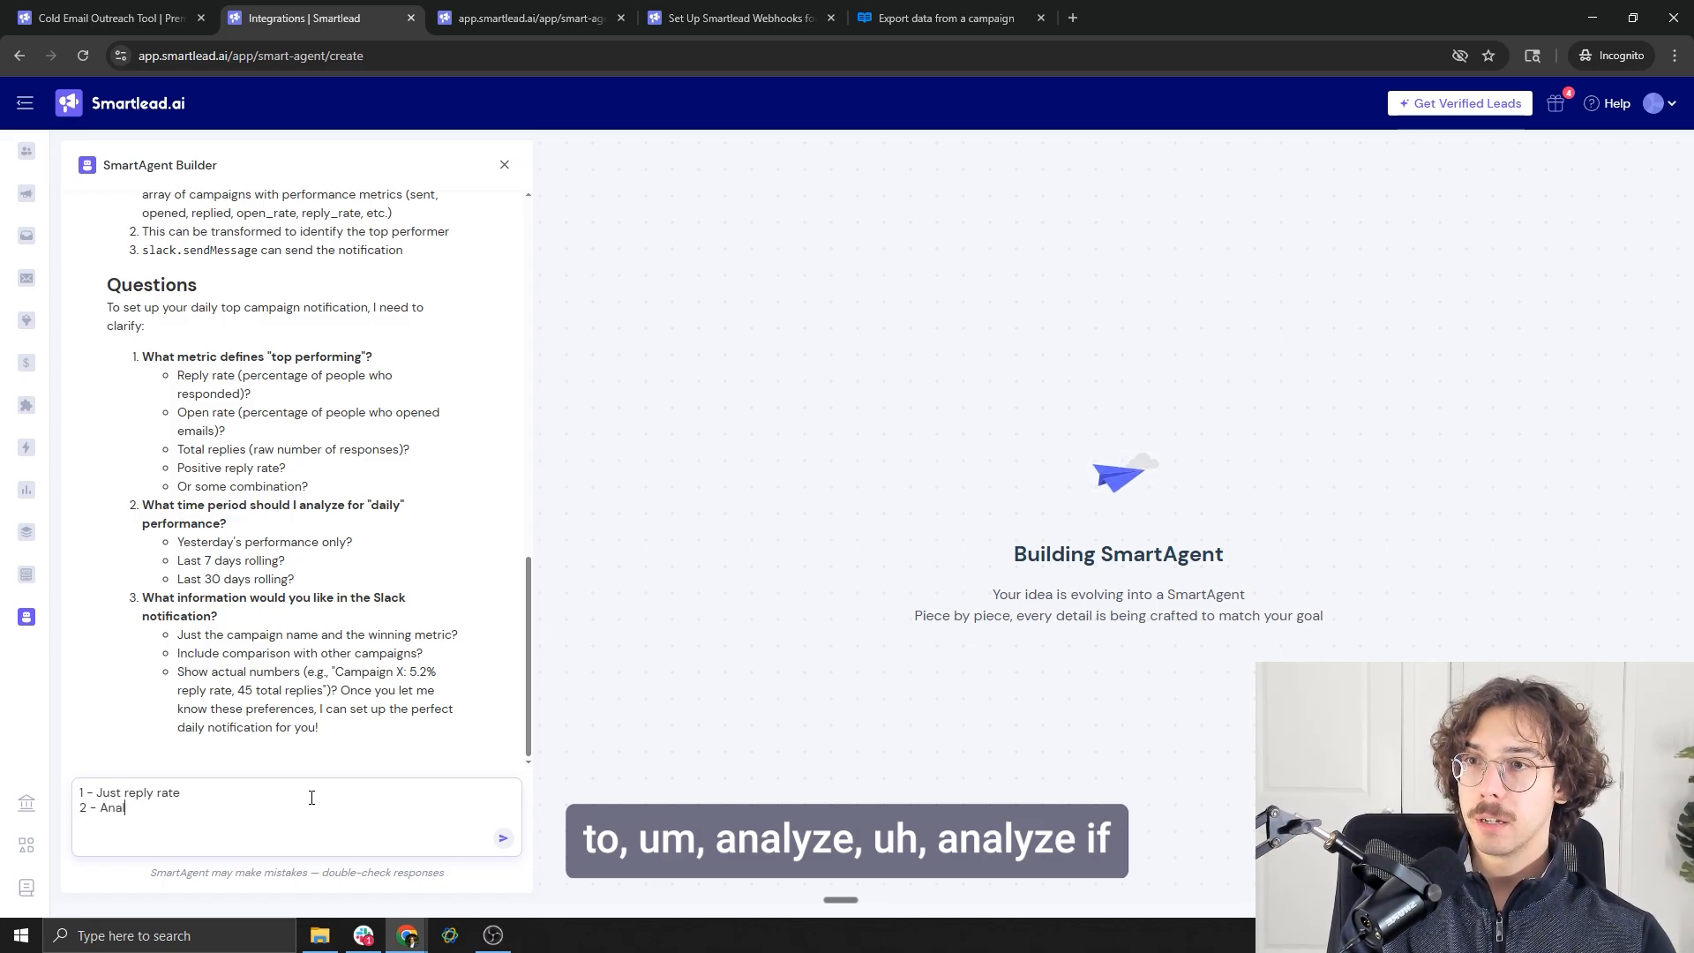
Answer the time period question in the same reply with "2 - Analyze a 7 day rolling period"
{"action": "key", "text": "ctrl+BackSpace"}
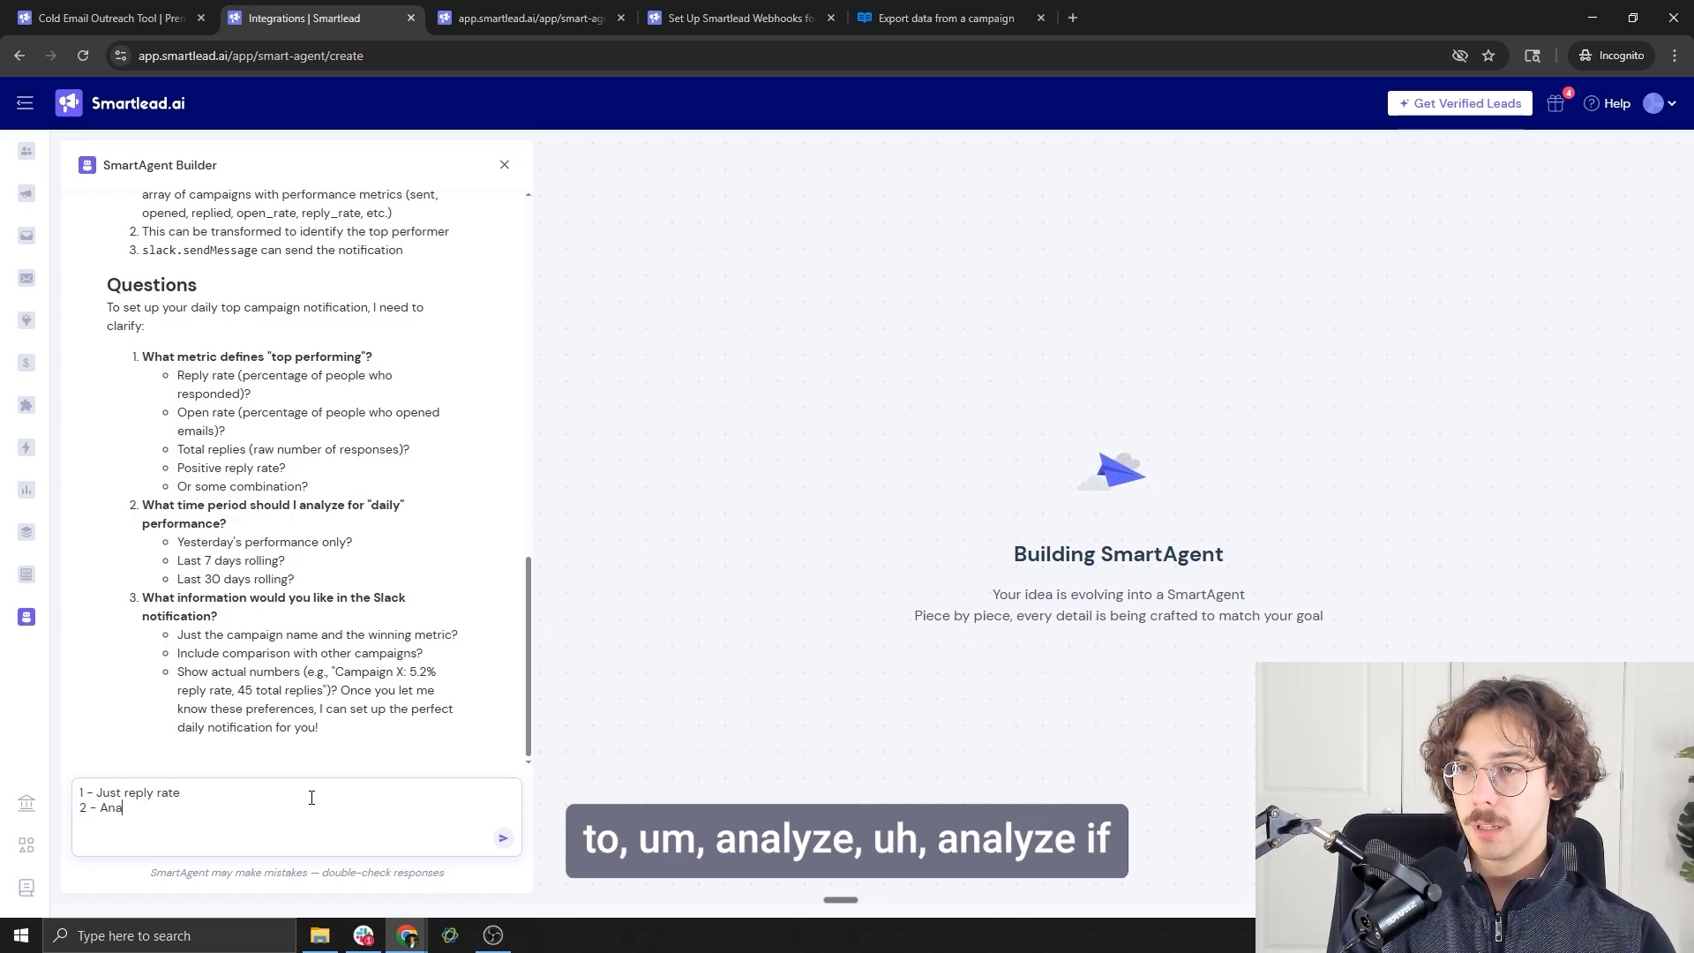
{"action": "type", "text": "Analyize"}
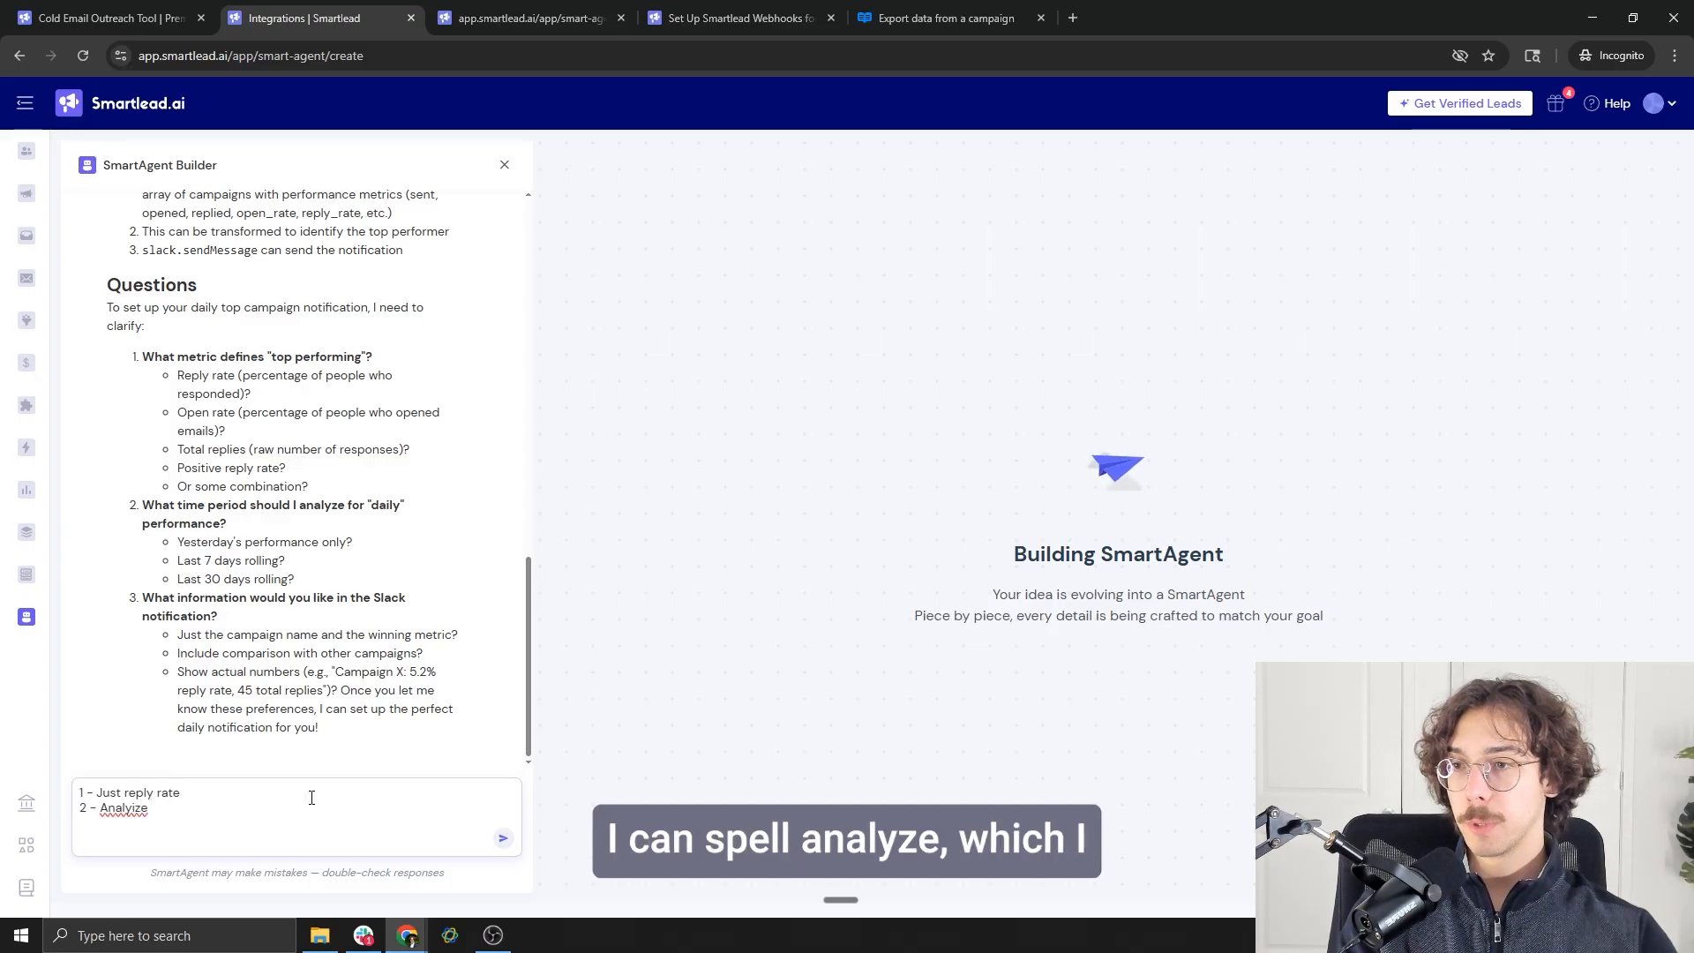
{"action": "right_click", "coordinate": [110, 807]}
{"action": "left_click", "coordinate": [155, 416]}
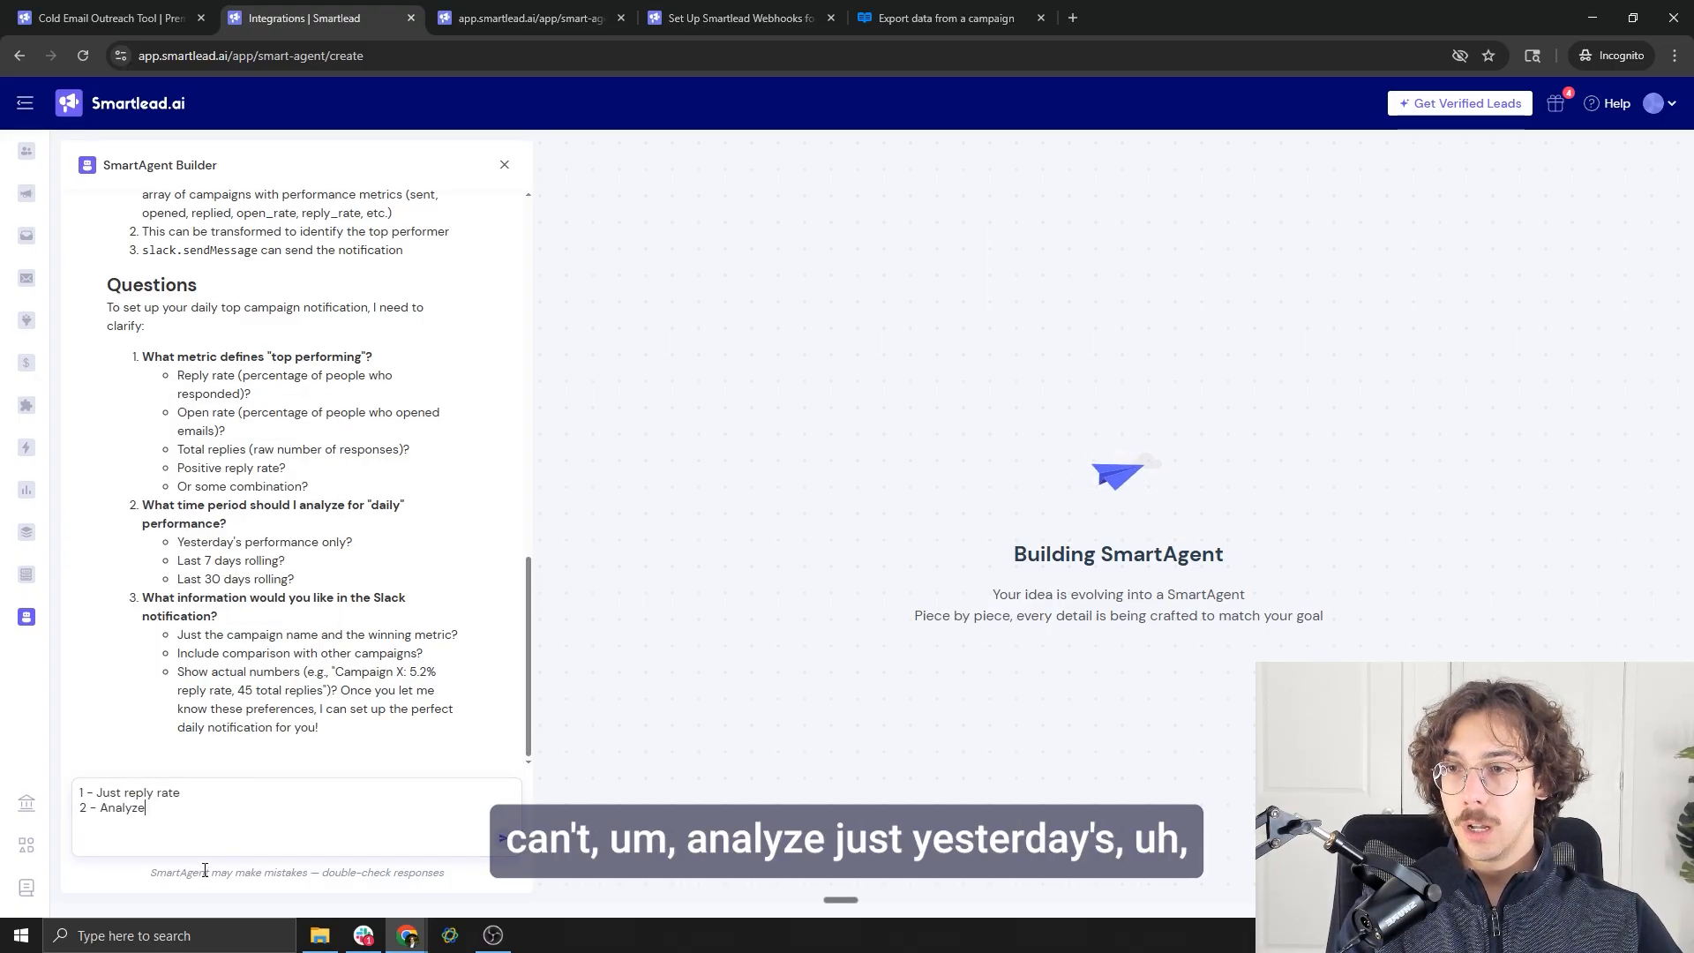
{"action": "type", "text": "just yesterdays per"}
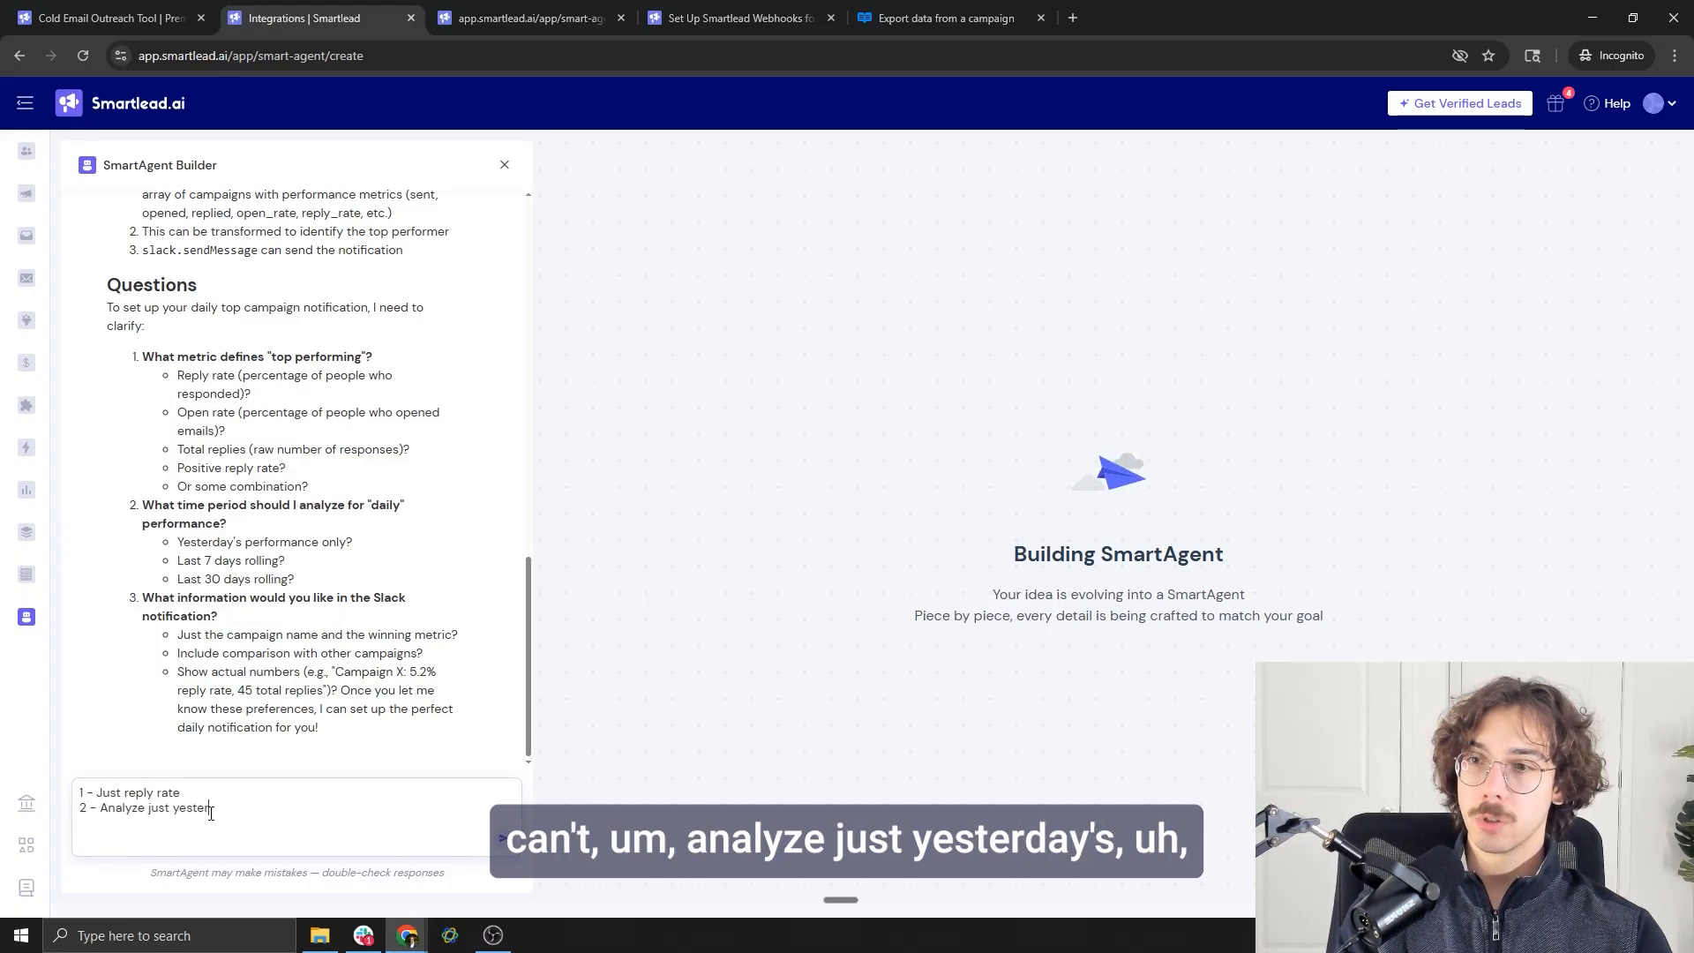
{"action": "key", "text": "ctrl+BackSpace"}
{"action": "key", "text": "ctrl+BackSpace"}
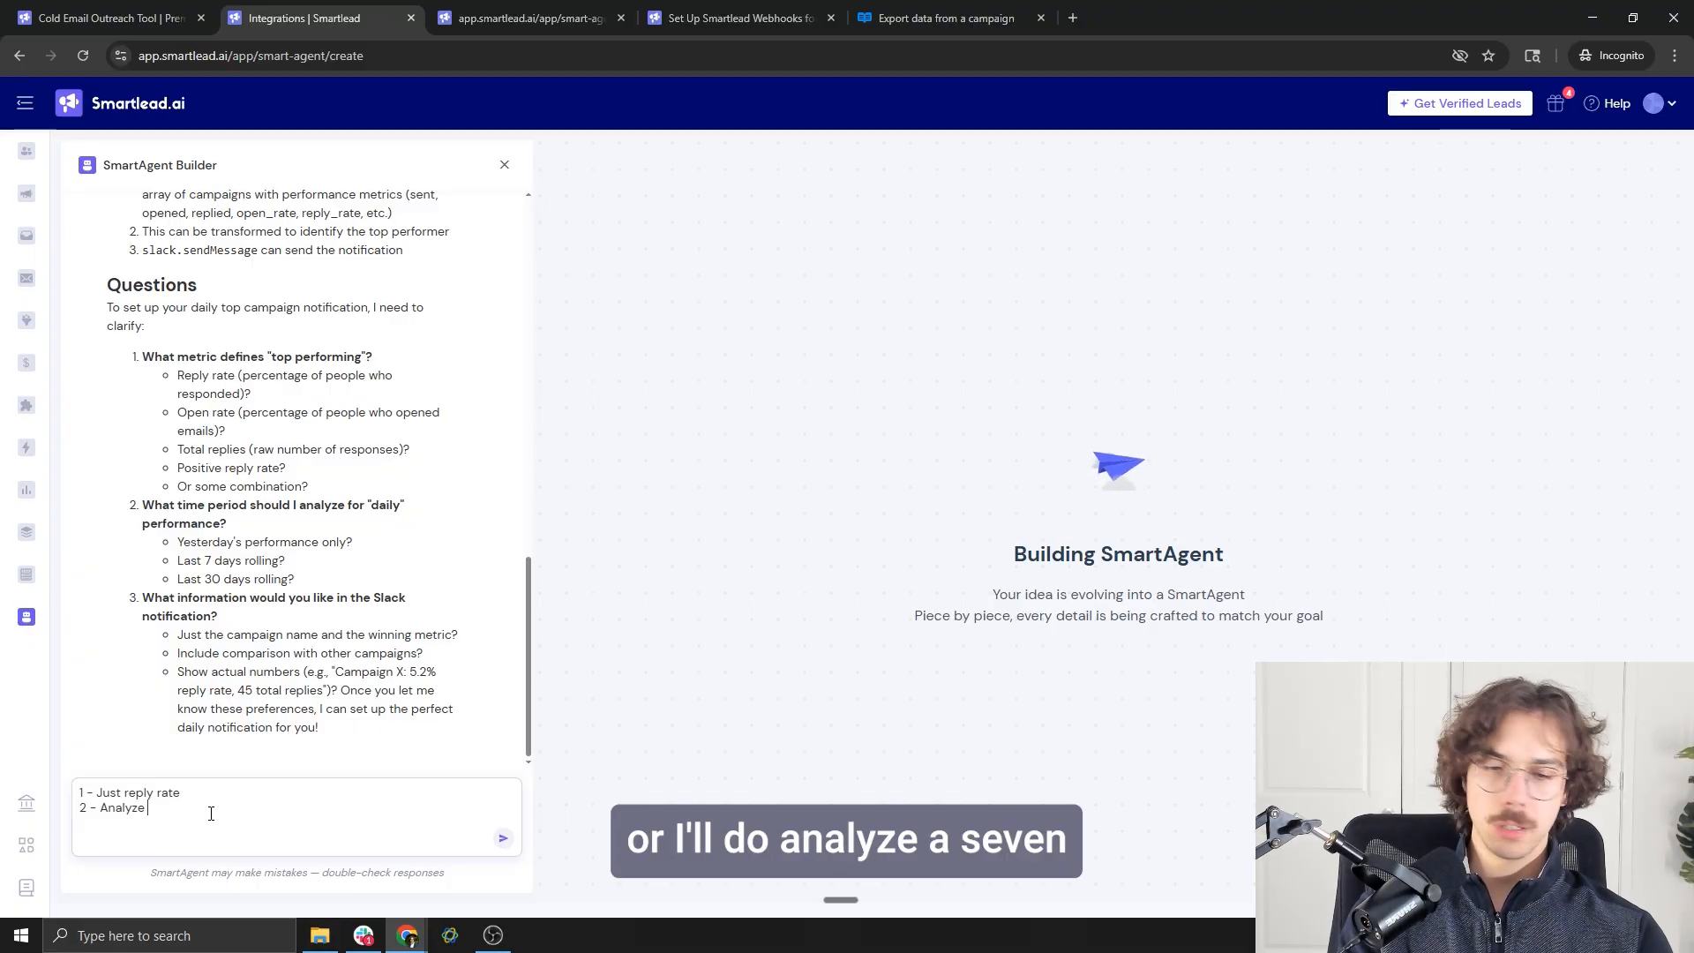
{"action": "type", "text": "a 7 day rolling period"}
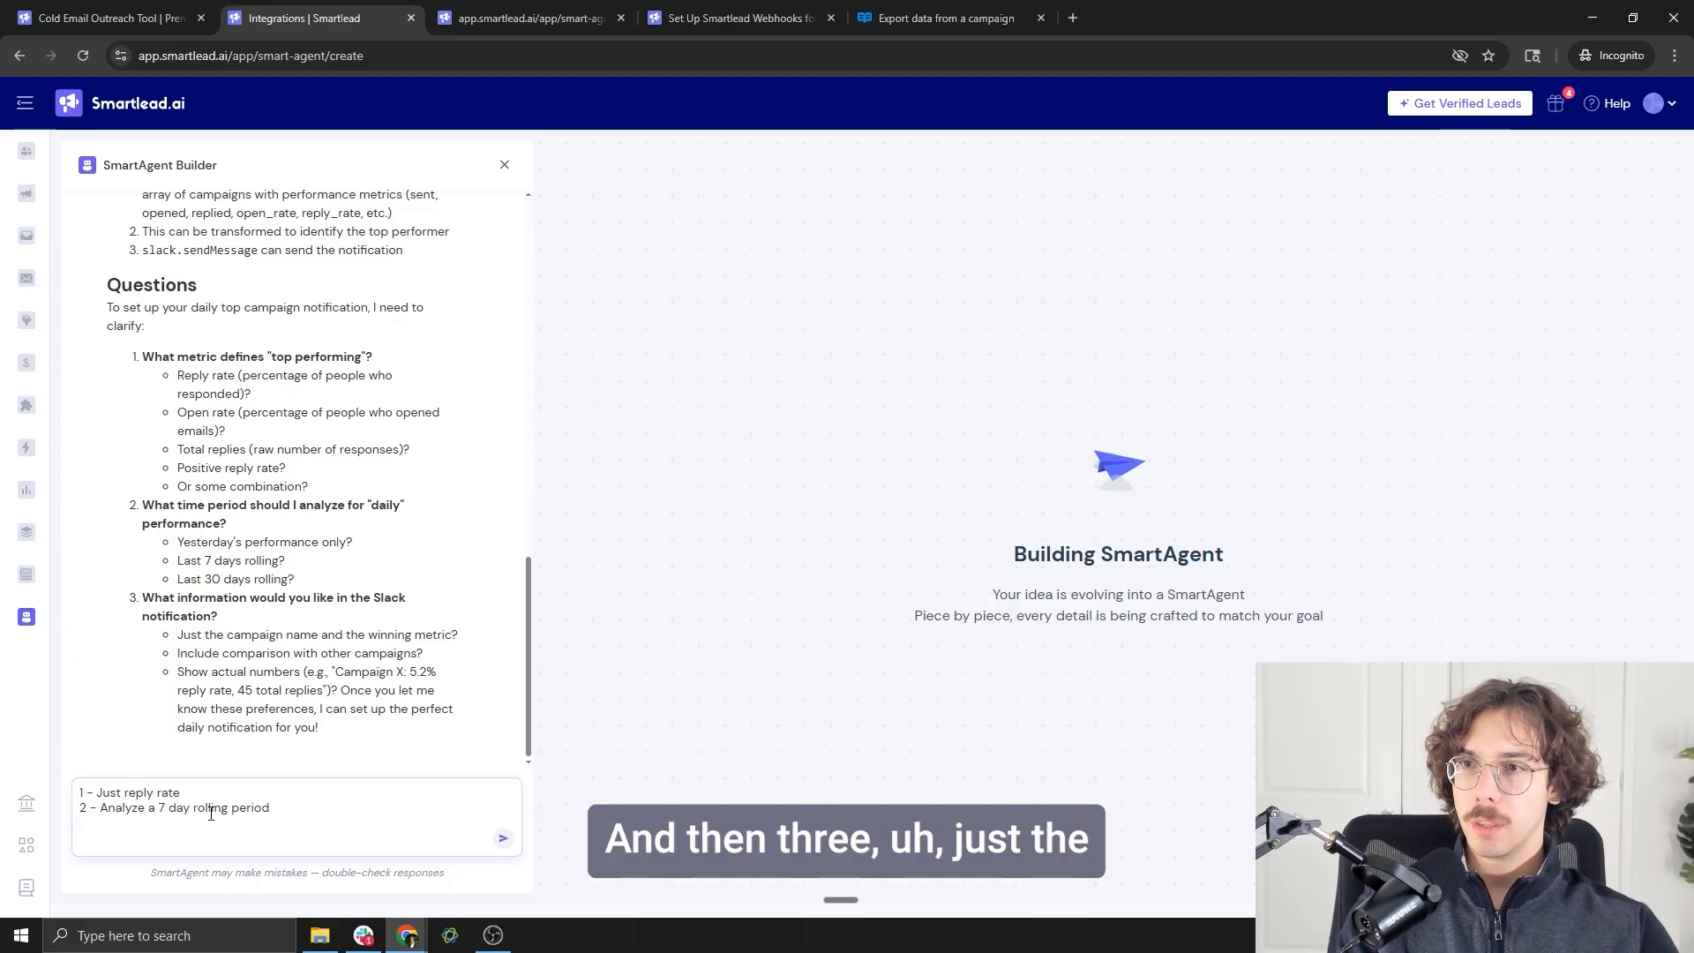
Add "3 - Just the campaign and winning metric" as the third answer and send the reply to the builder
{"action": "key", "text": "shift+Return"}
{"action": "type", "text": "3 "}
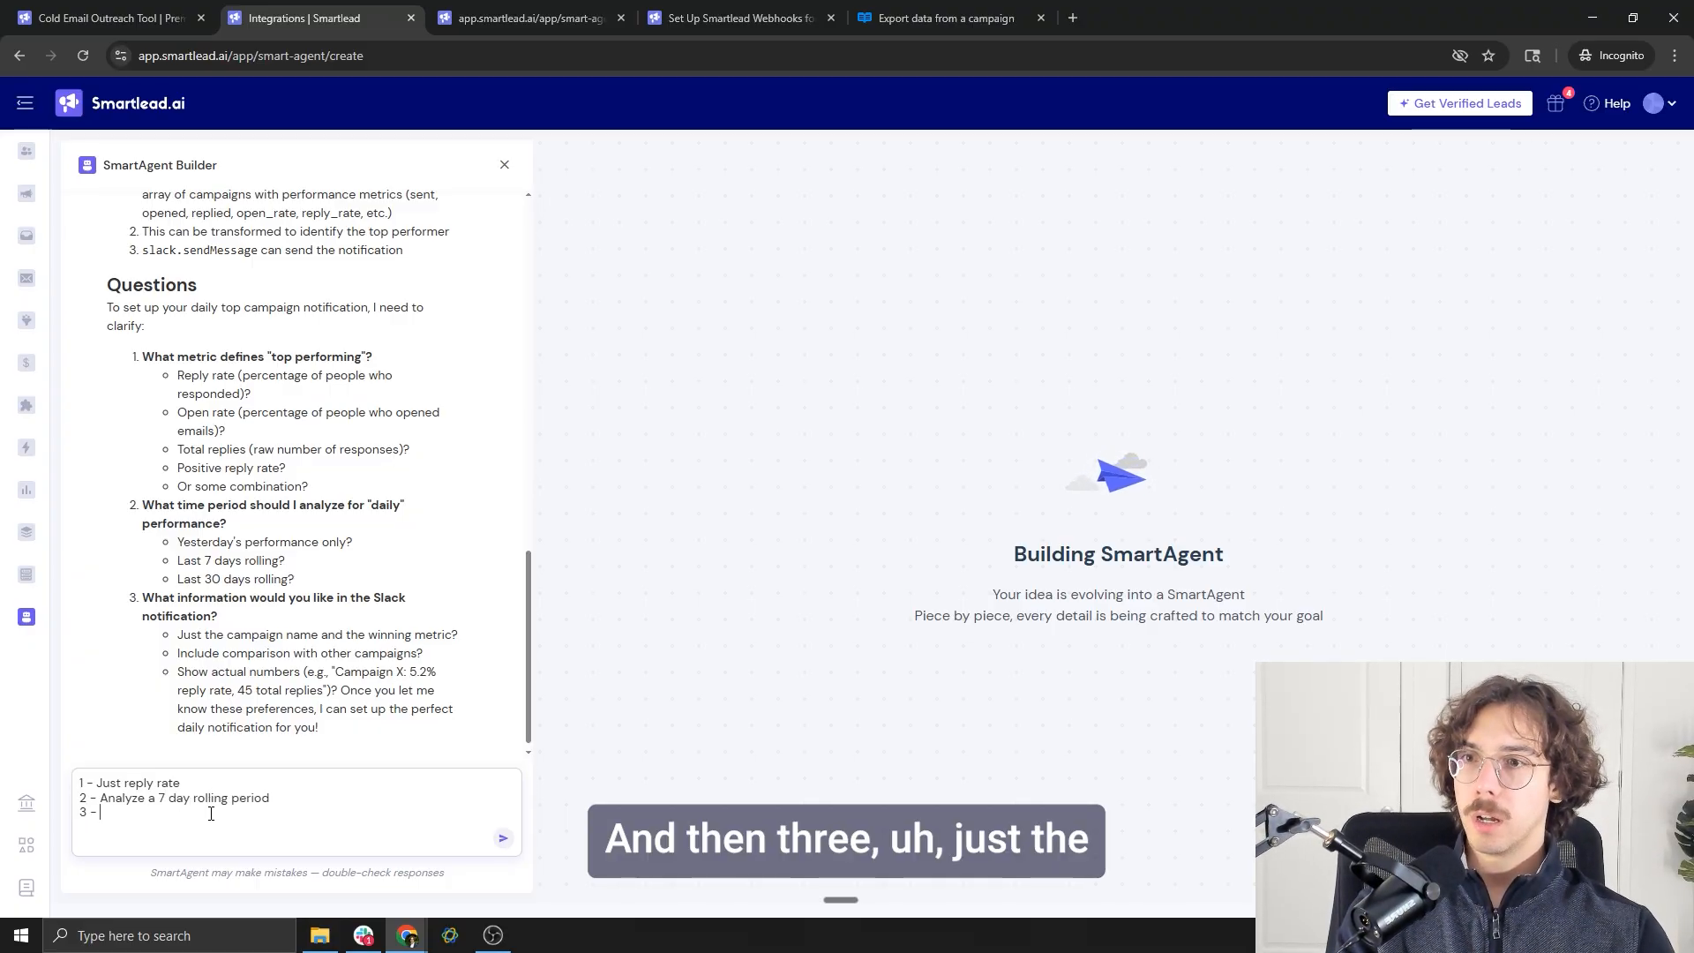
{"action": "type", "text": "- Just the campaign and"}
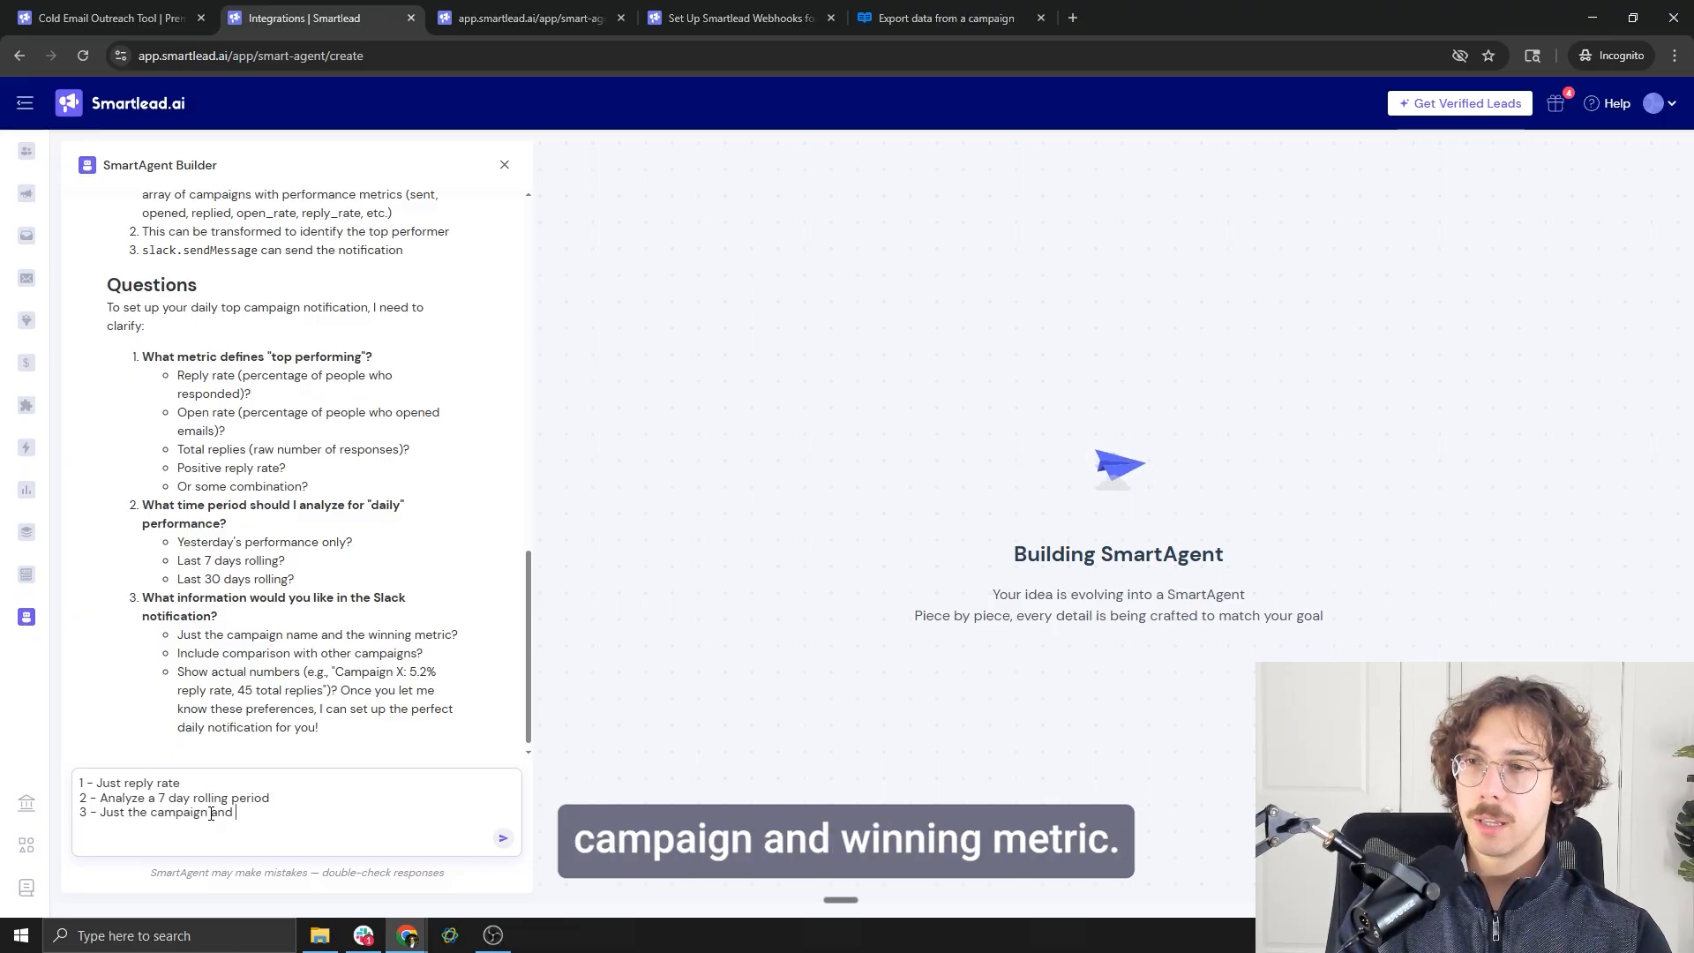
{"action": "type", "text": " winning metric"}
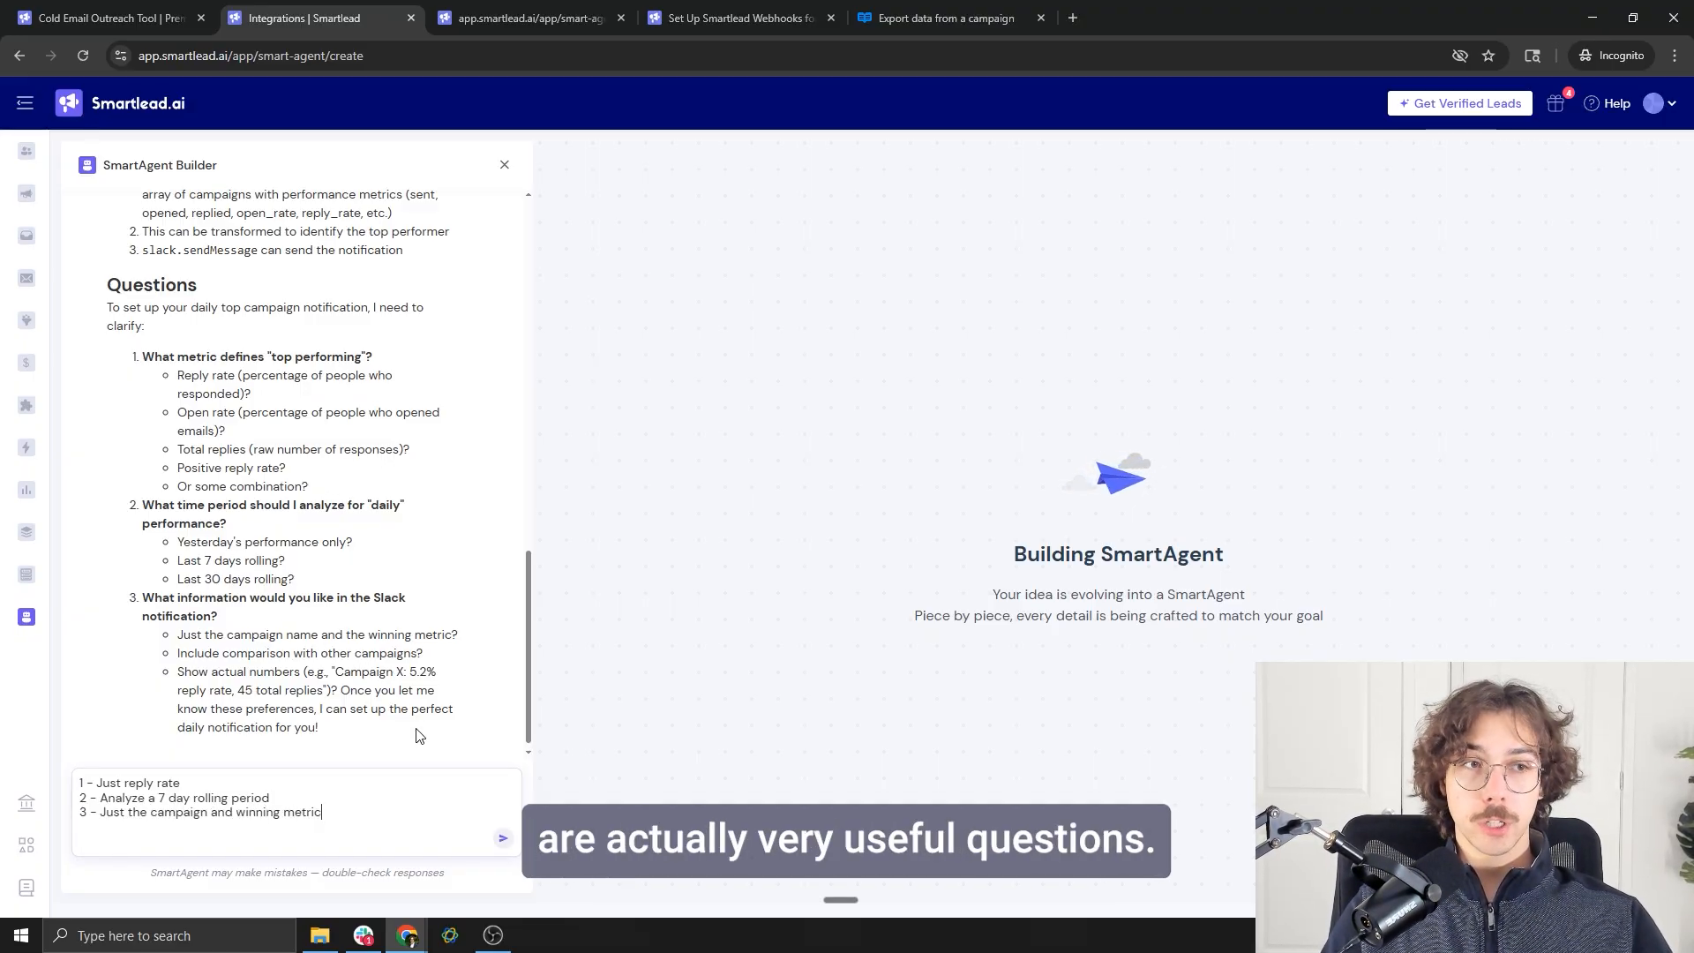
{"action": "left_click_drag", "start_coordinate": [419, 736], "coordinate": [141, 362]}
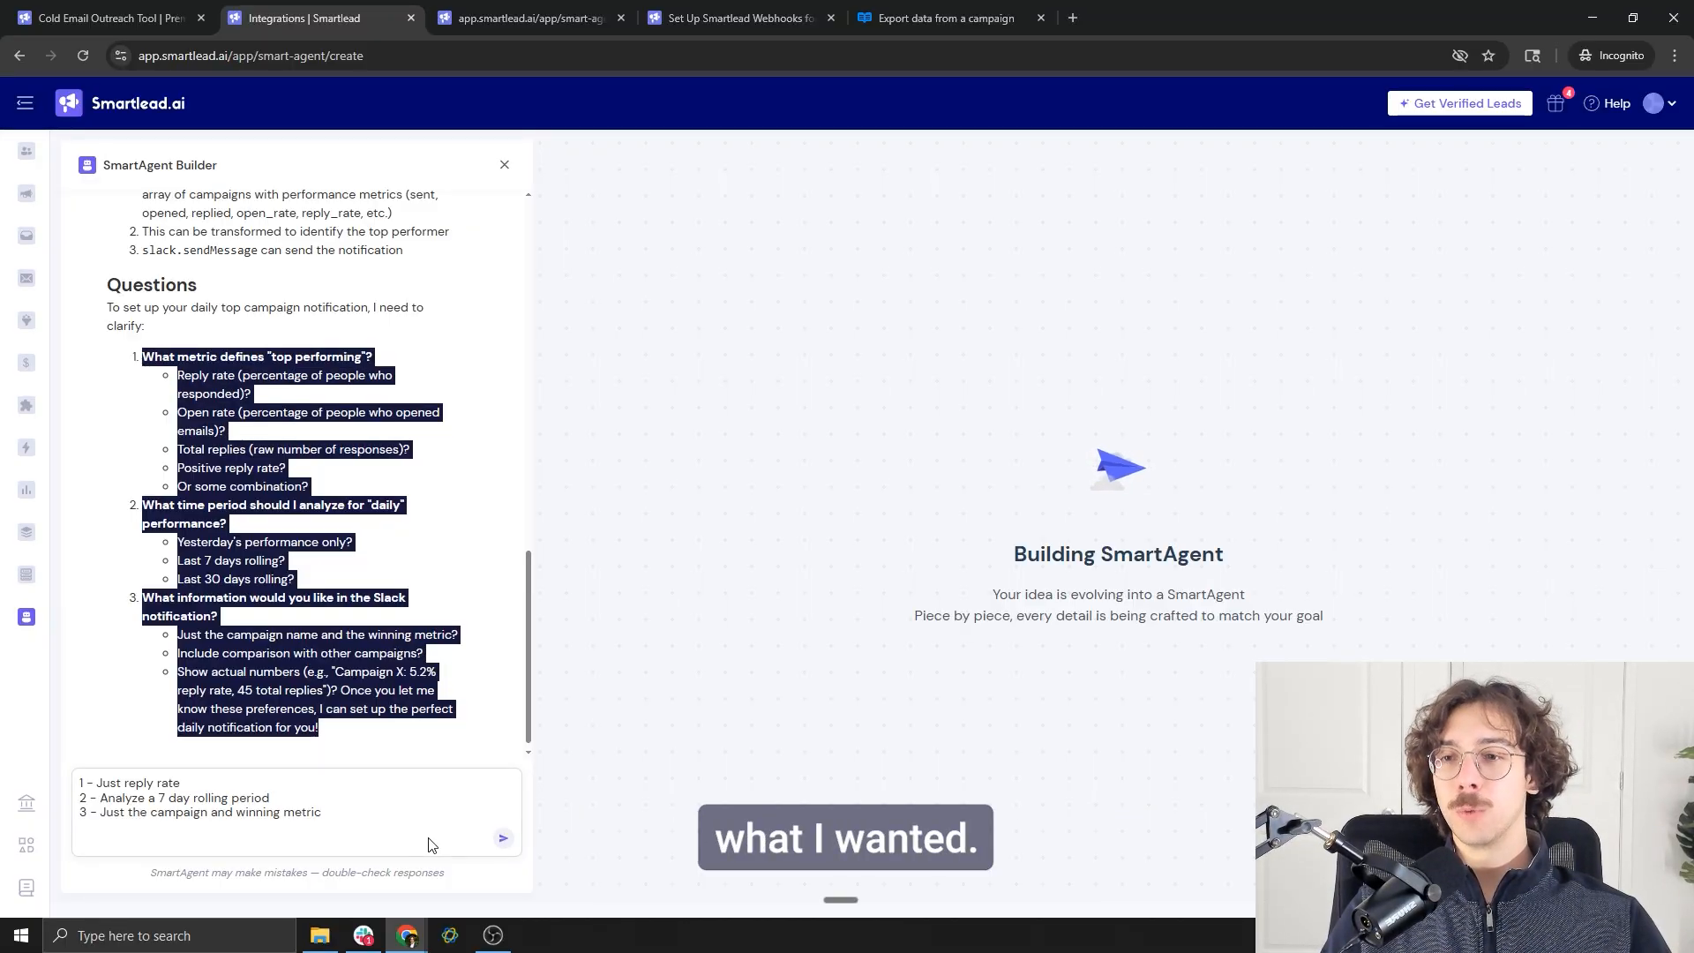
{"action": "left_click", "coordinate": [503, 837]}
Reread the builder's clarifying questions and build the agent from the proposed workflow
{"action": "scroll", "coordinate": [271, 465], "scroll_direction": "up", "scroll_amount": 1}
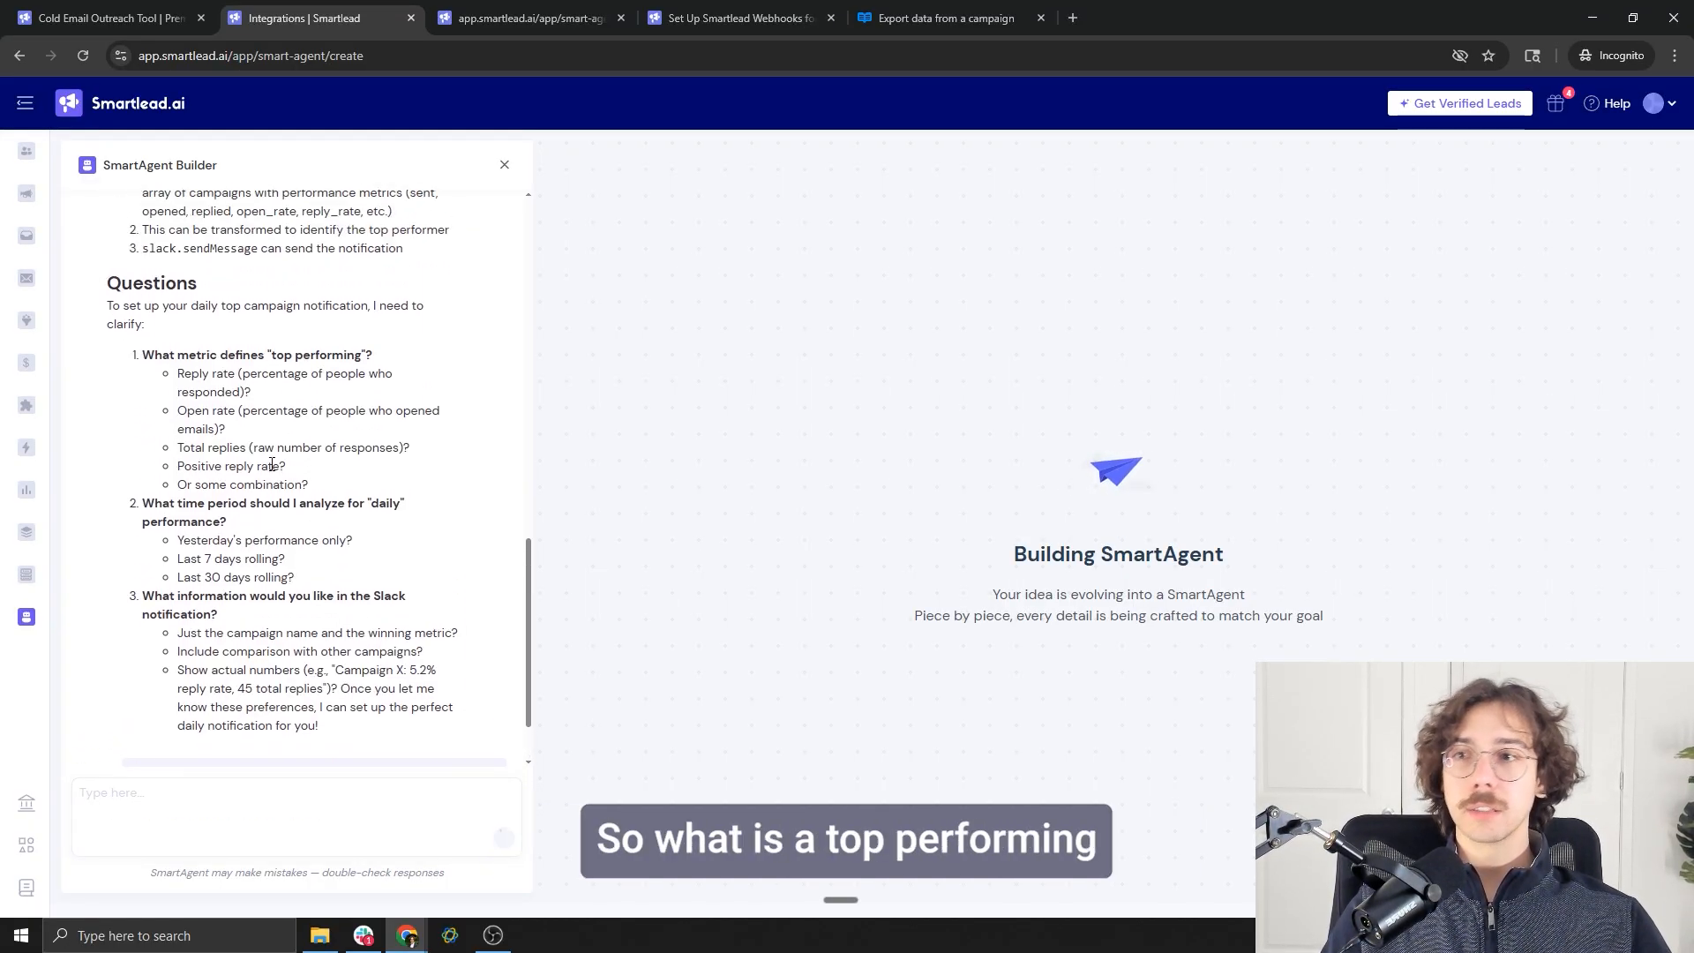
{"action": "scroll", "coordinate": [271, 465], "scroll_direction": "up", "scroll_amount": 1}
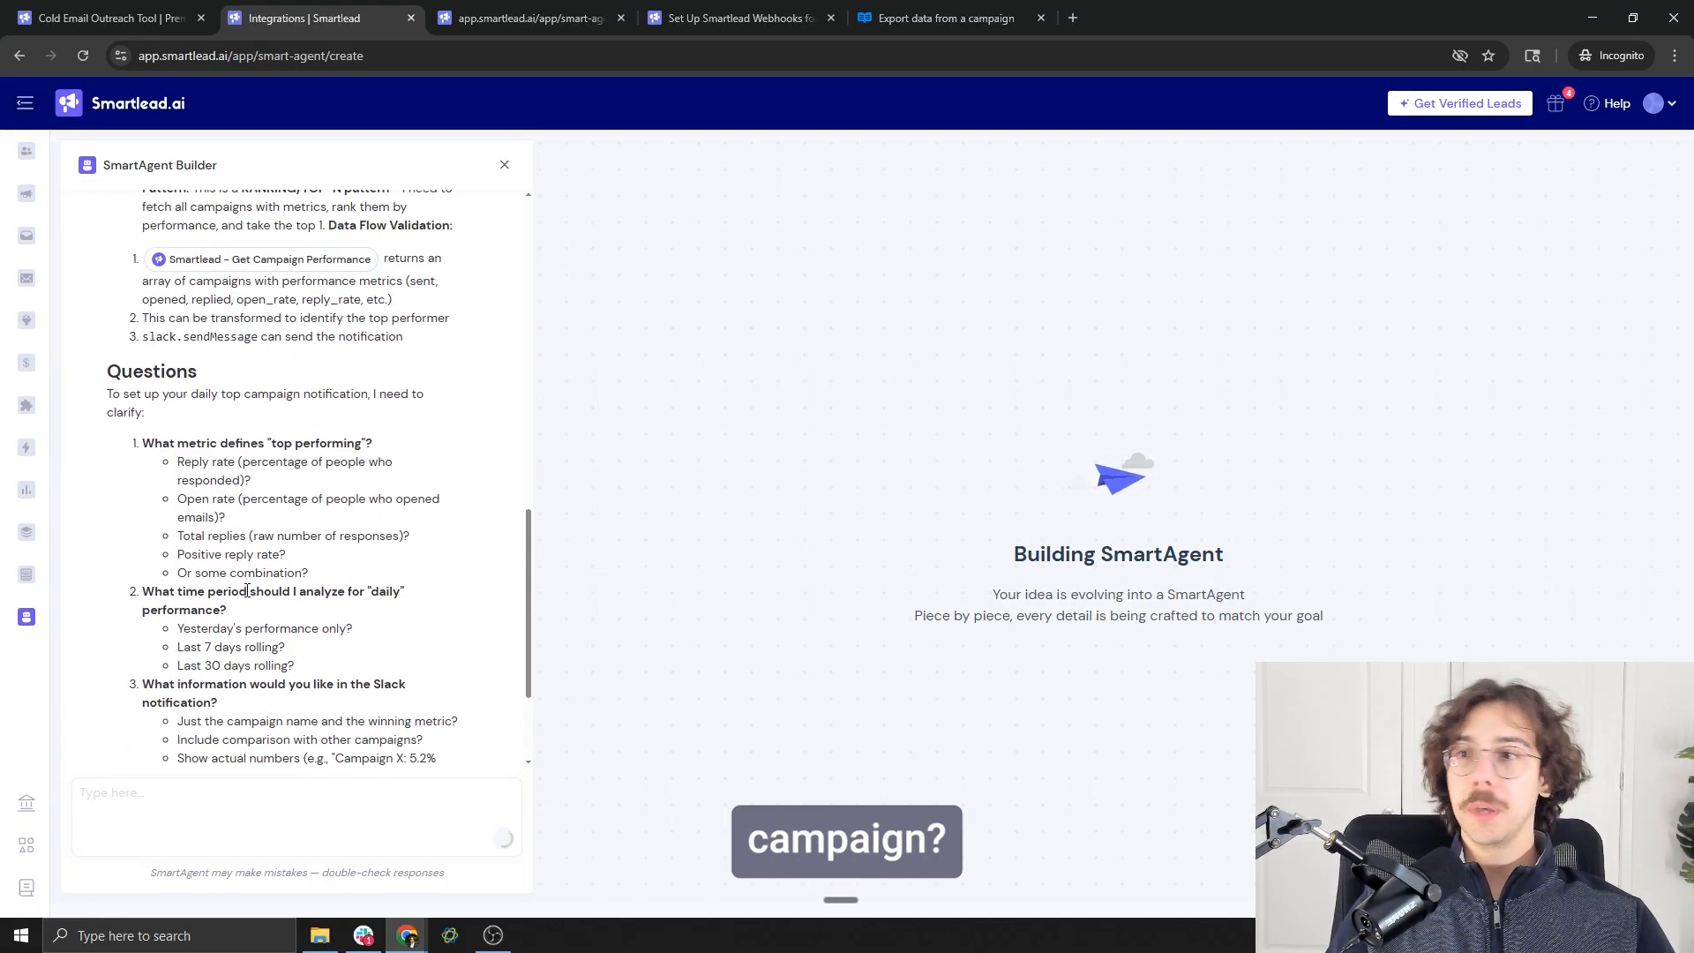
{"action": "scroll", "coordinate": [292, 631], "scroll_direction": "down", "scroll_amount": 1}
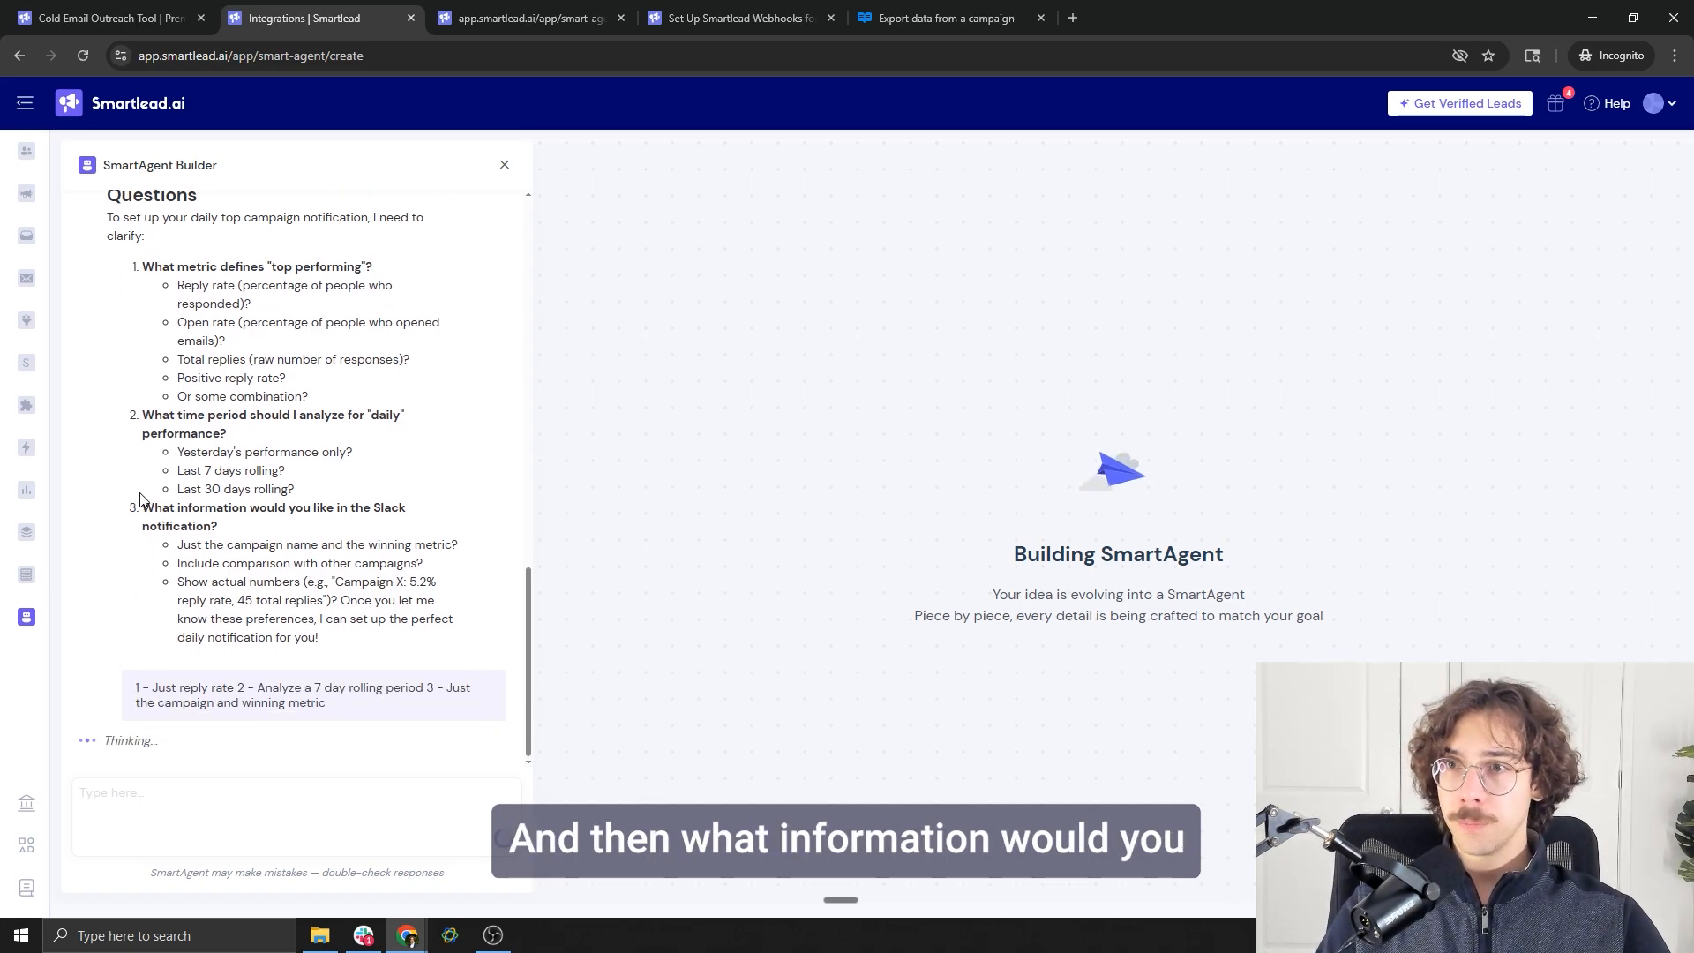
{"action": "left_click_drag", "start_coordinate": [144, 510], "coordinate": [273, 529]}
{"action": "left_click", "coordinate": [281, 532]}
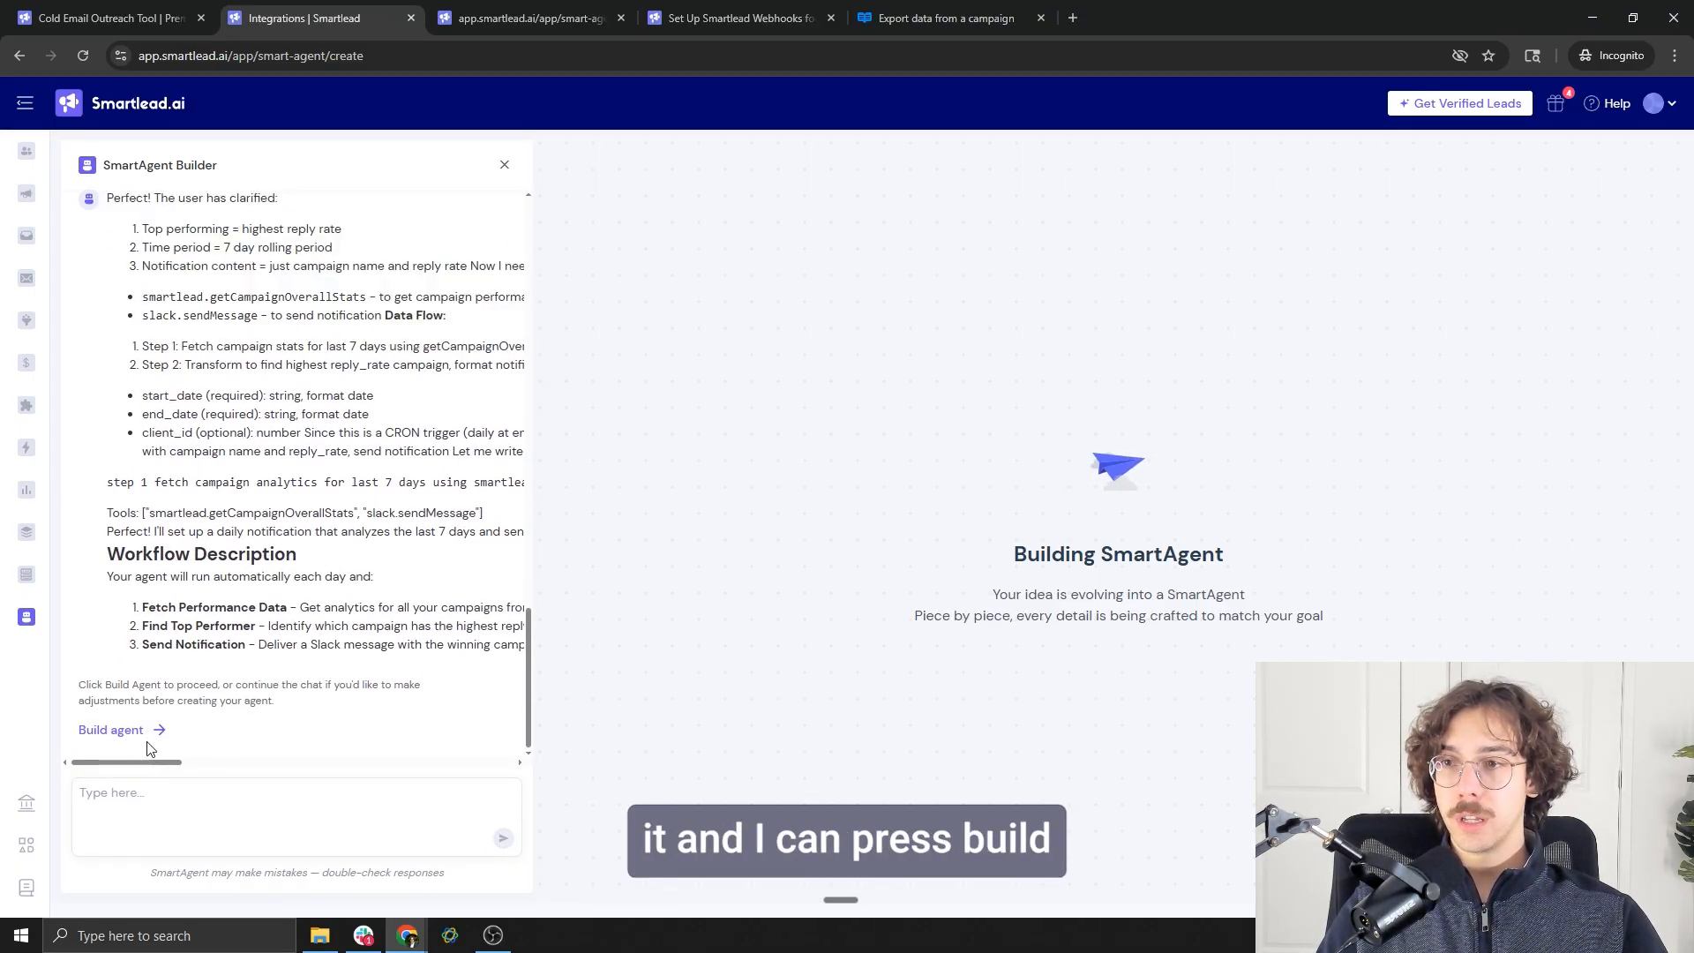
{"action": "left_click", "coordinate": [115, 731]}
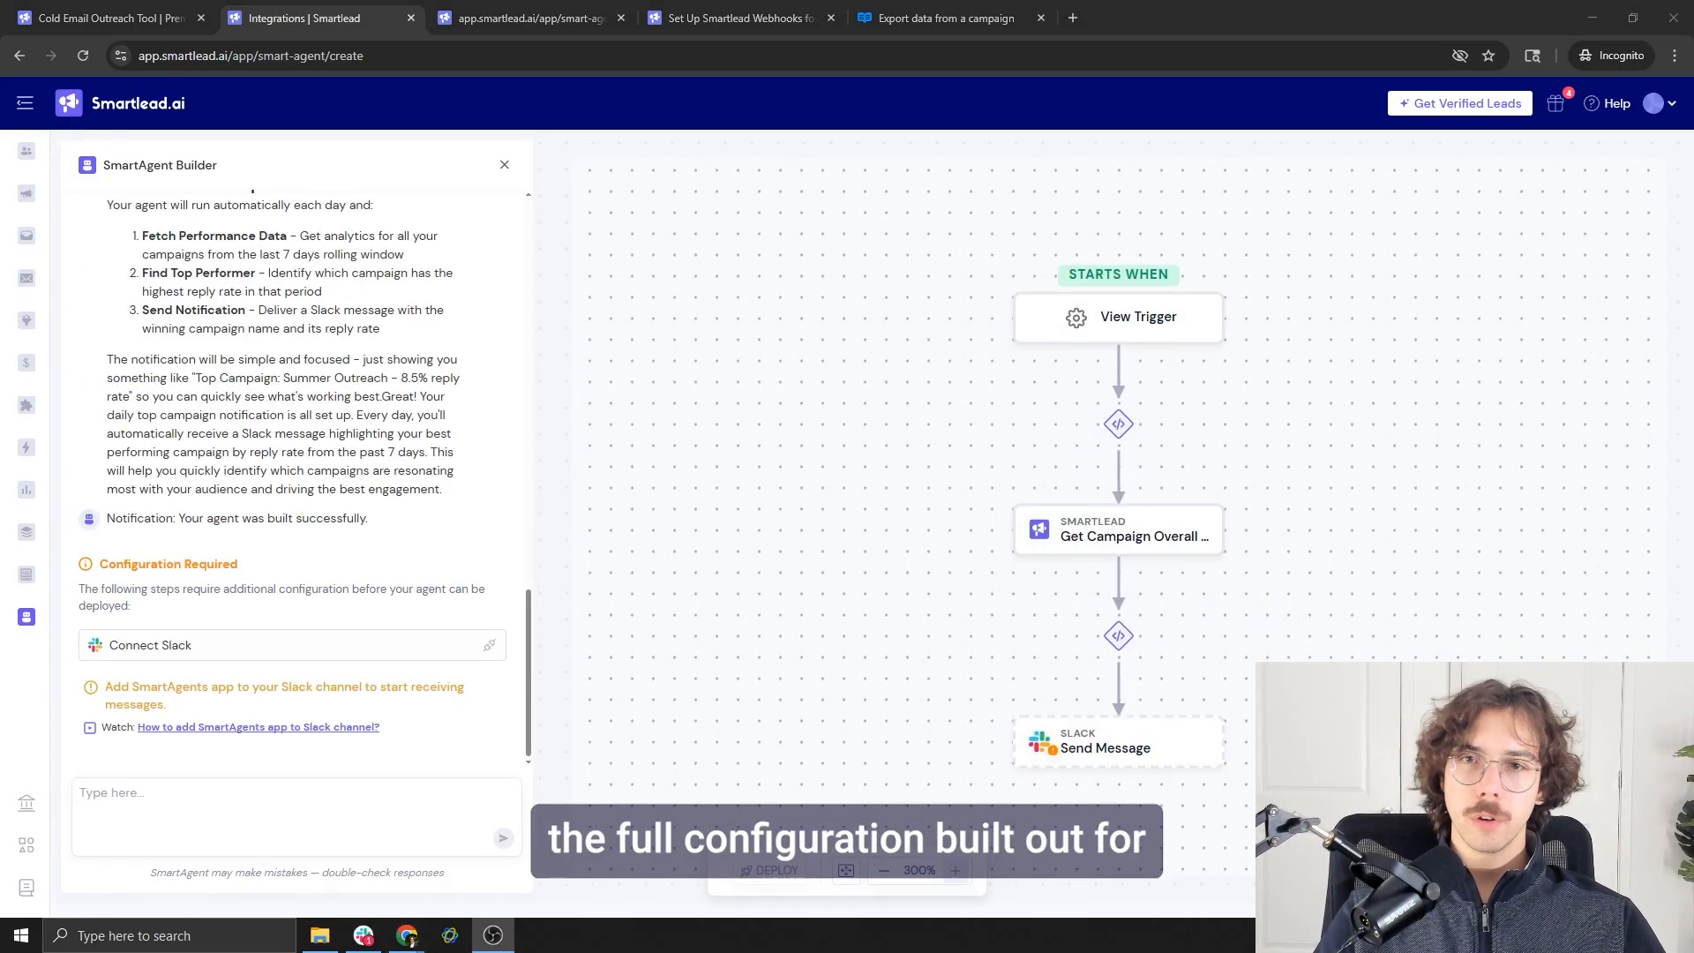
Inspect the configurations of the agent's trigger, campaign statistics step and Slack Send Message step without changing them
{"action": "left_click", "coordinate": [1168, 327]}
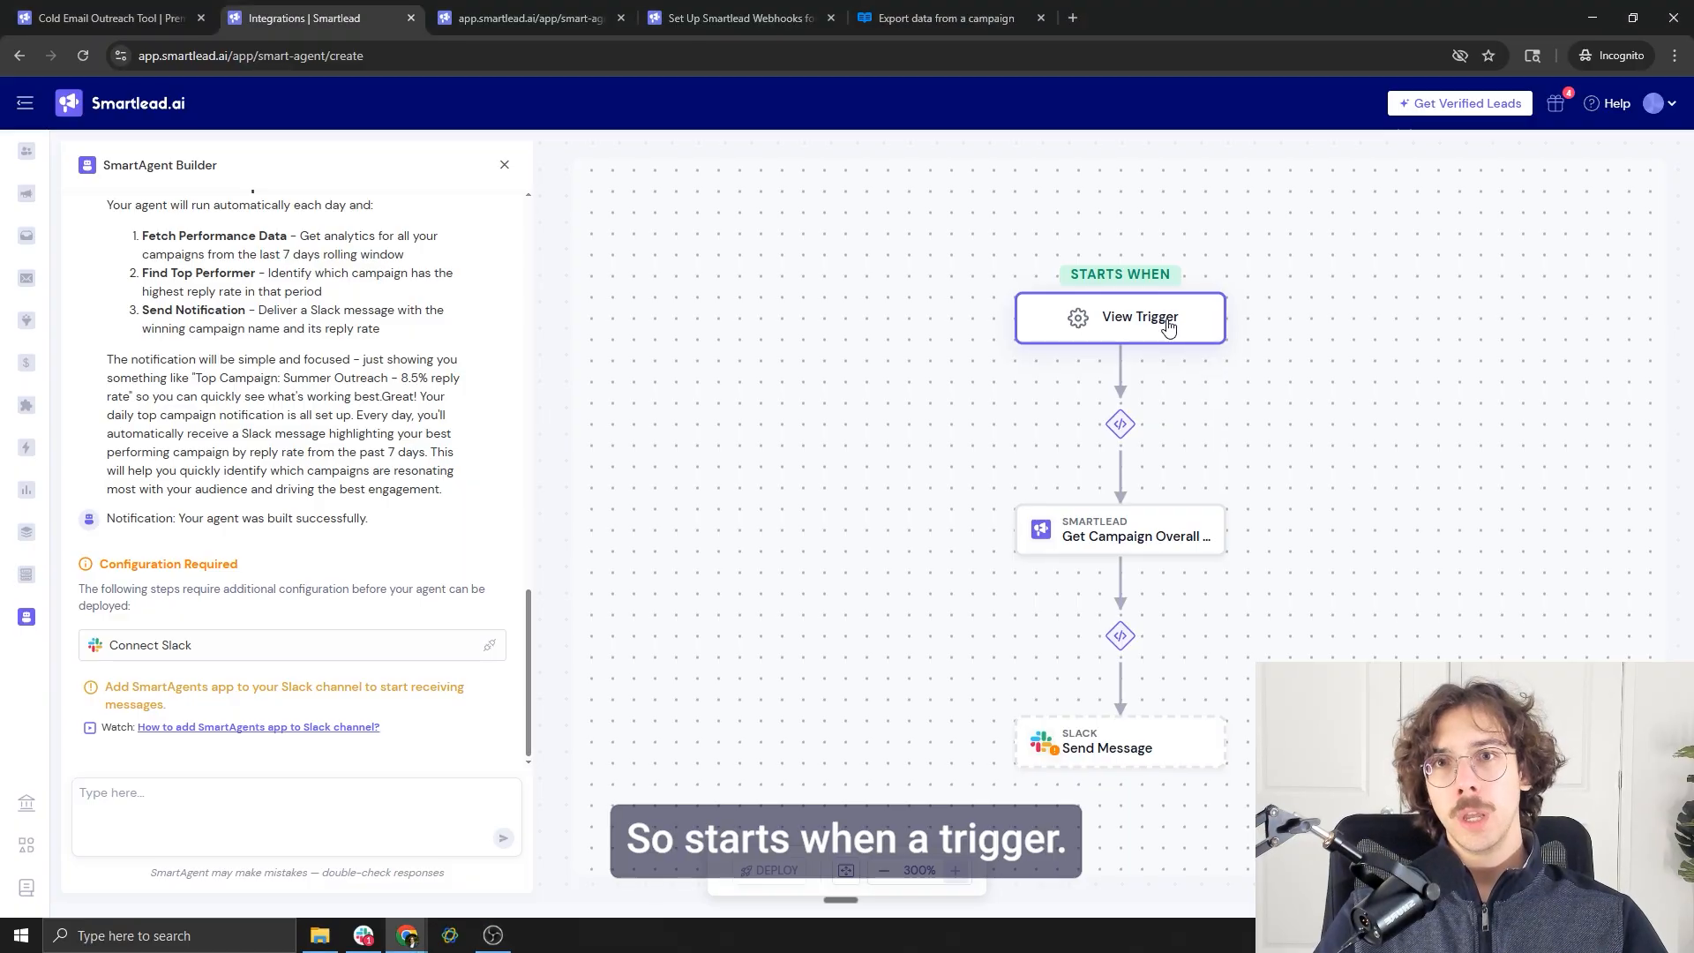
{"action": "left_click", "coordinate": [1163, 327]}
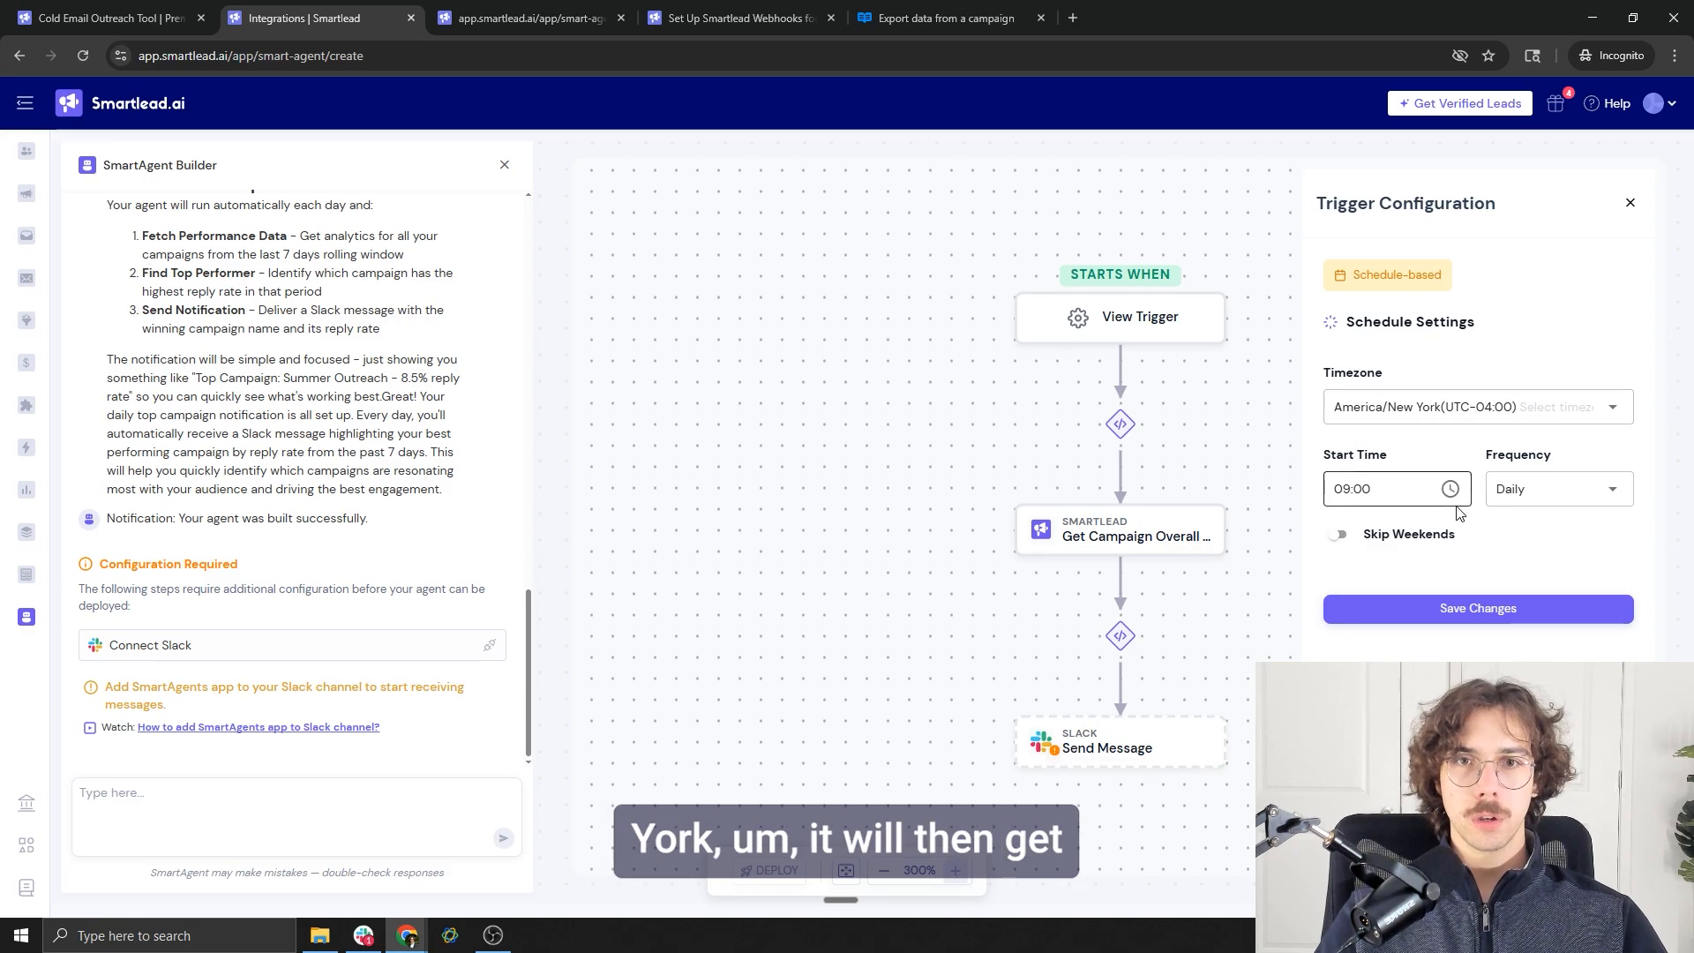
{"action": "left_click", "coordinate": [1152, 536]}
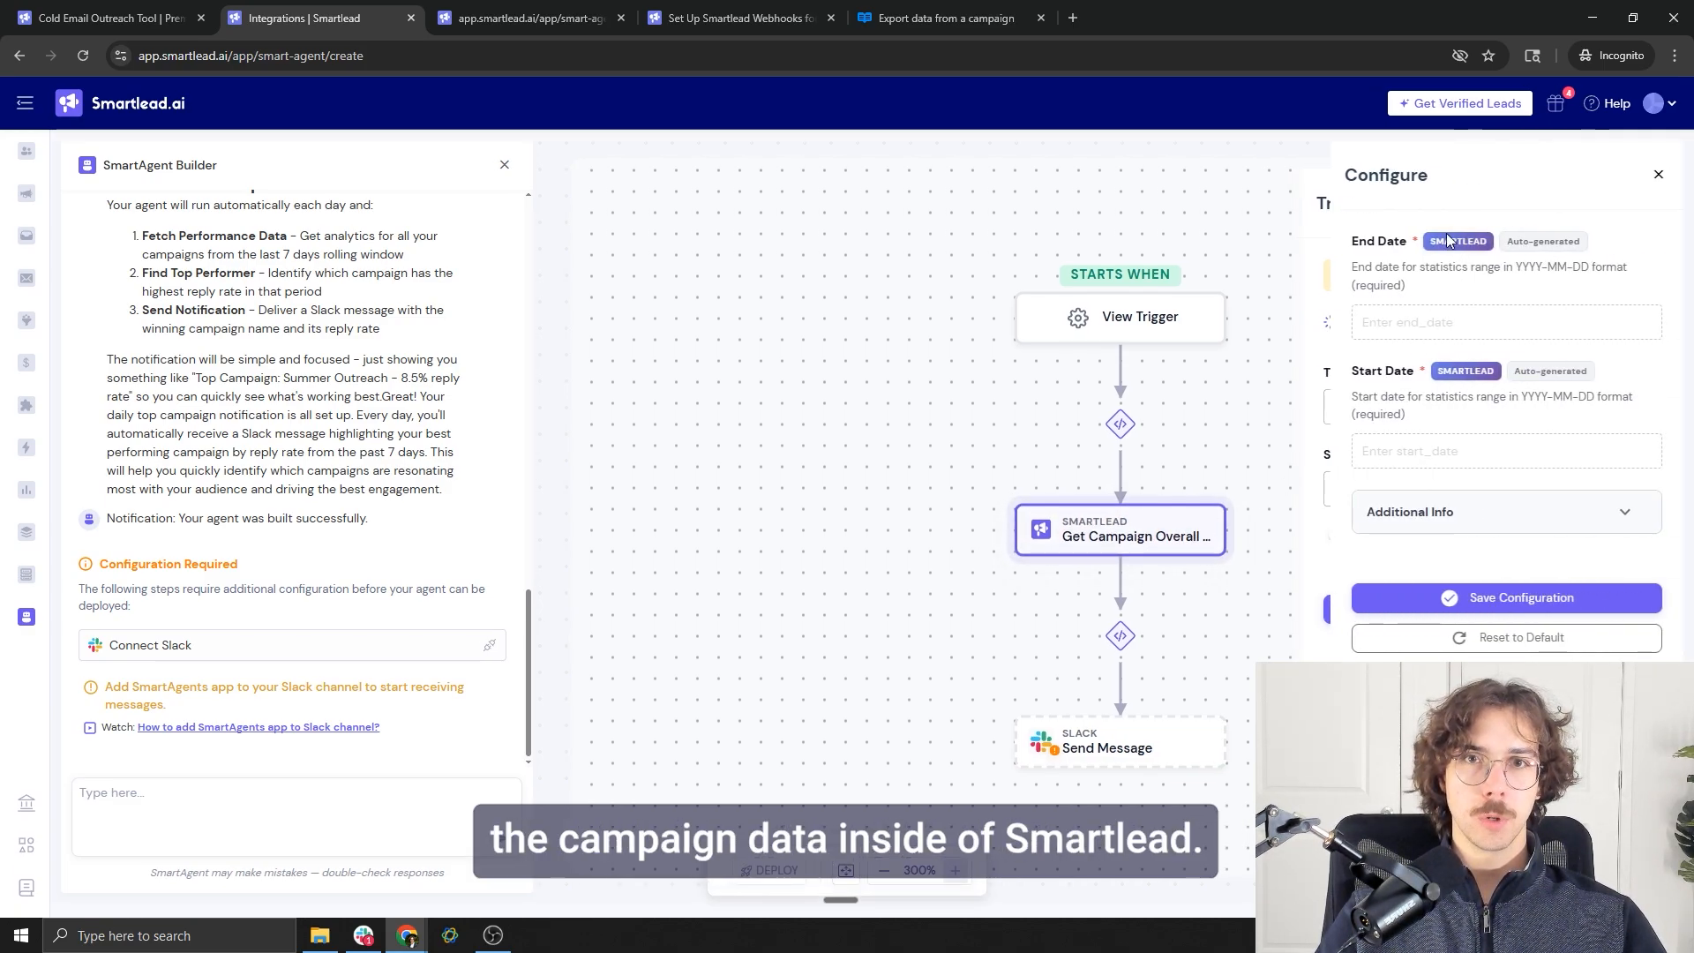
{"action": "left_click", "coordinate": [1658, 175]}
{"action": "left_click", "coordinate": [1630, 198]}
{"action": "left_click", "coordinate": [1191, 755]}
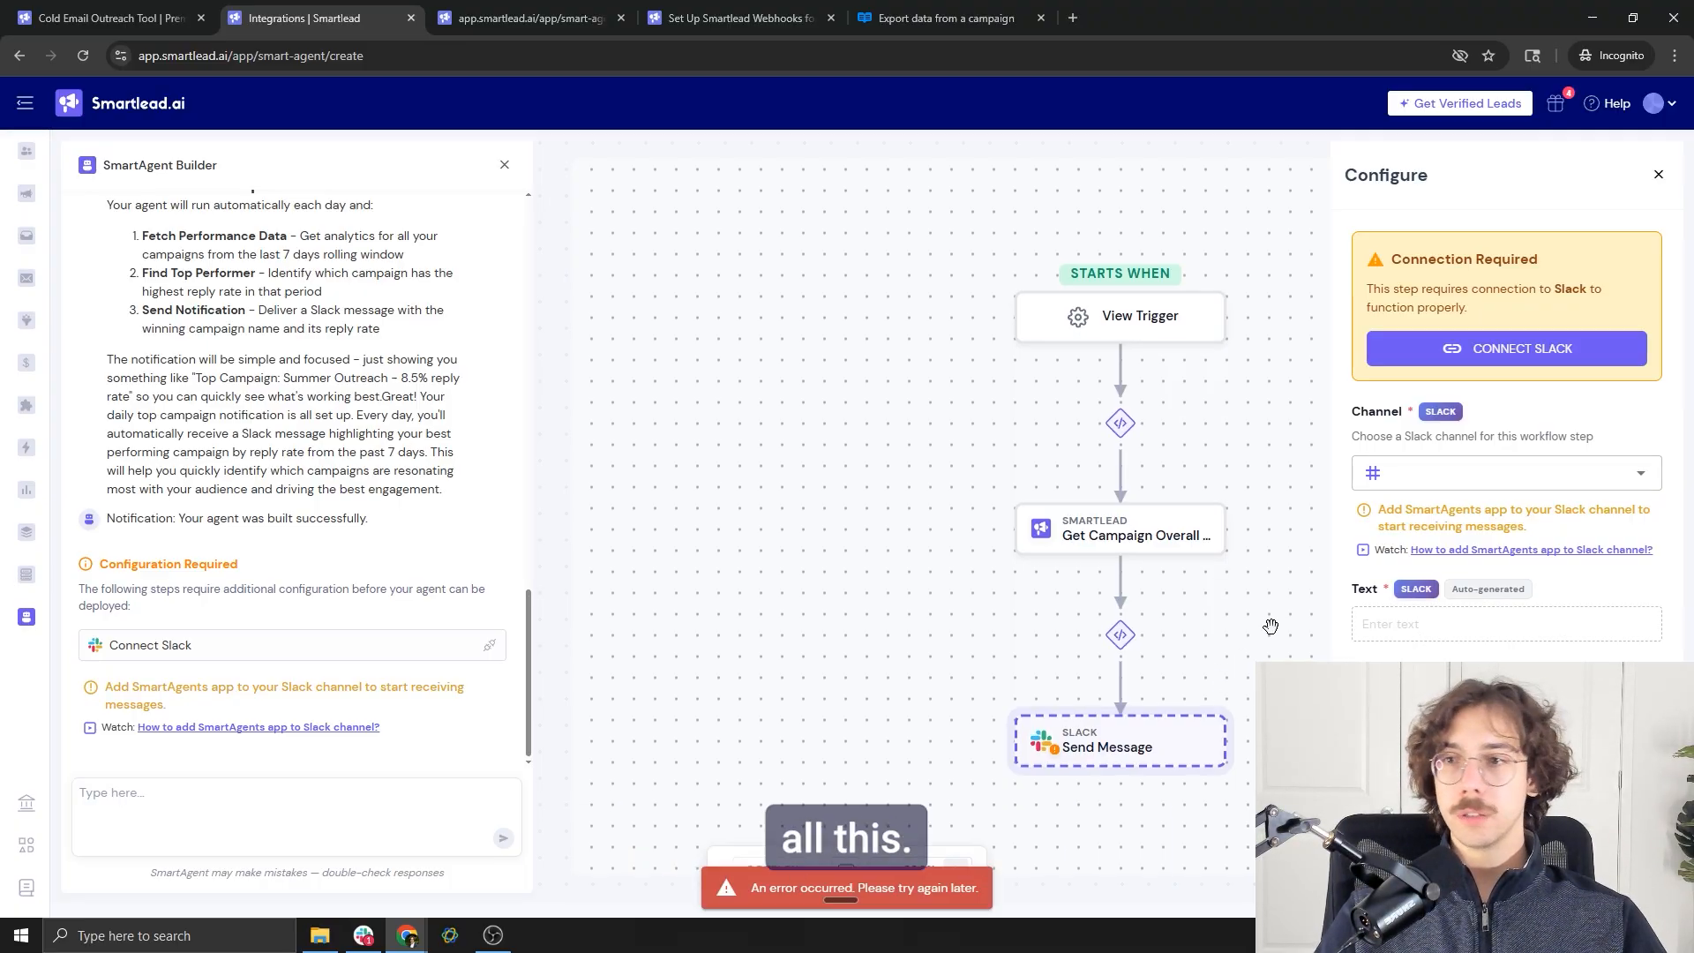
{"action": "left_click", "coordinate": [1659, 174]}
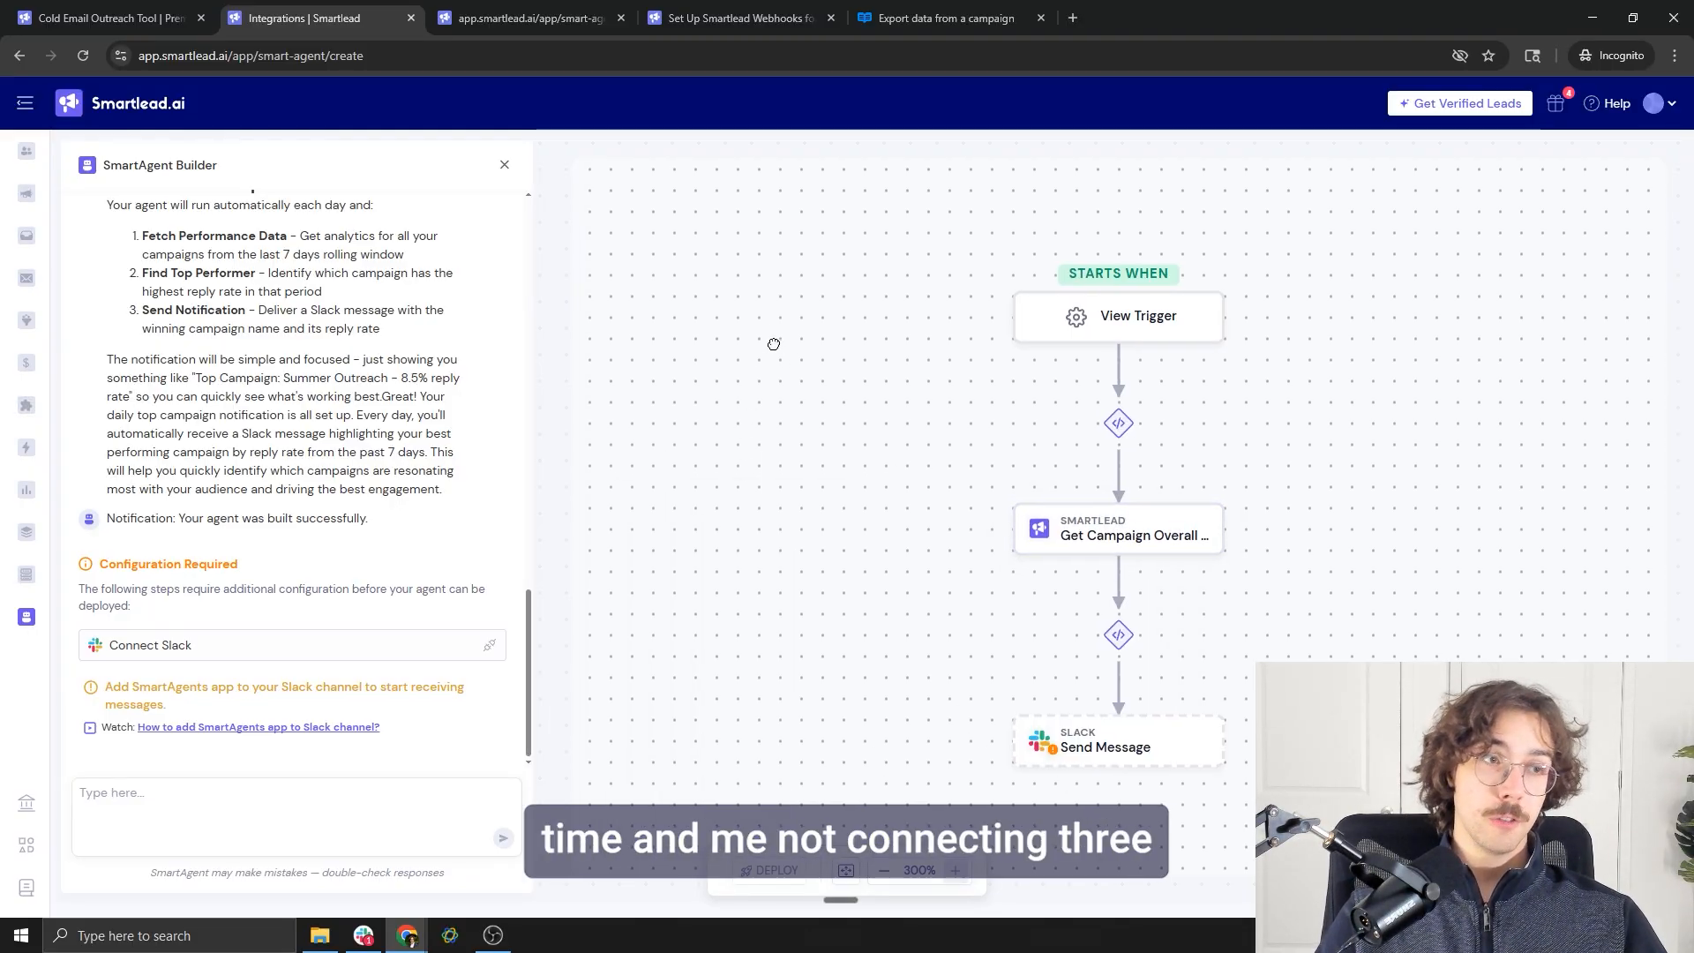
{"action": "left_click_drag", "start_coordinate": [776, 341], "coordinate": [635, 336]}
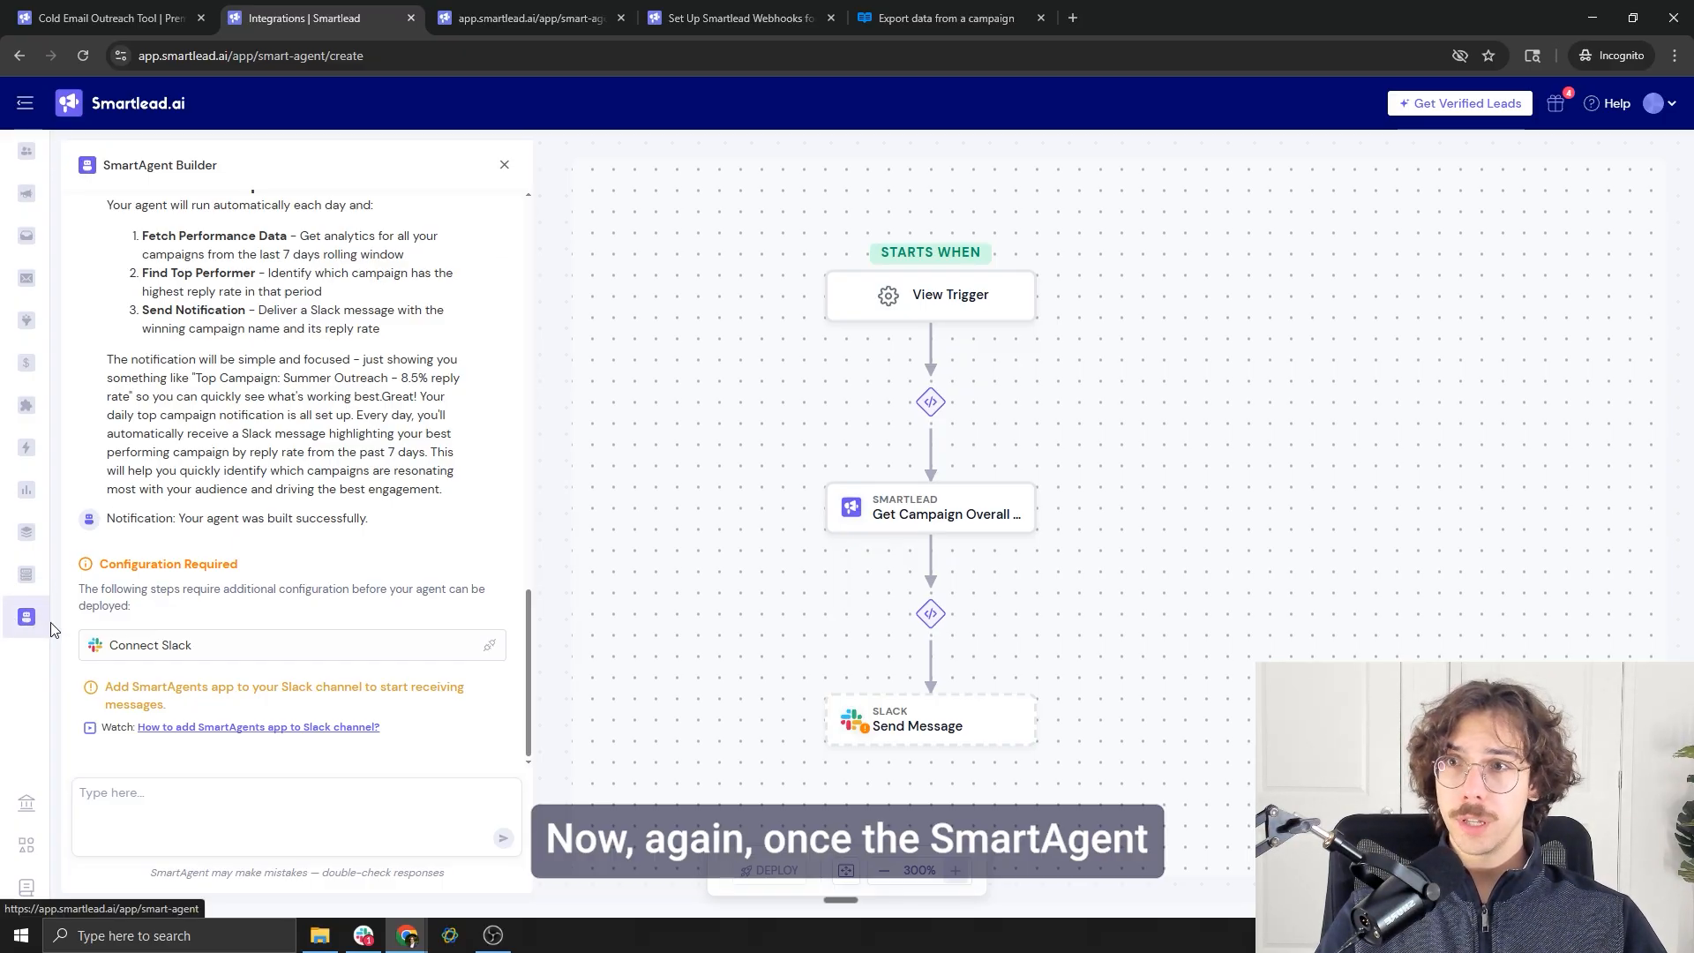
Refresh the list of all agents in the other browser tab and view the available actions for Campaign Reply Rate Alert
{"action": "left_click", "coordinate": [516, 23]}
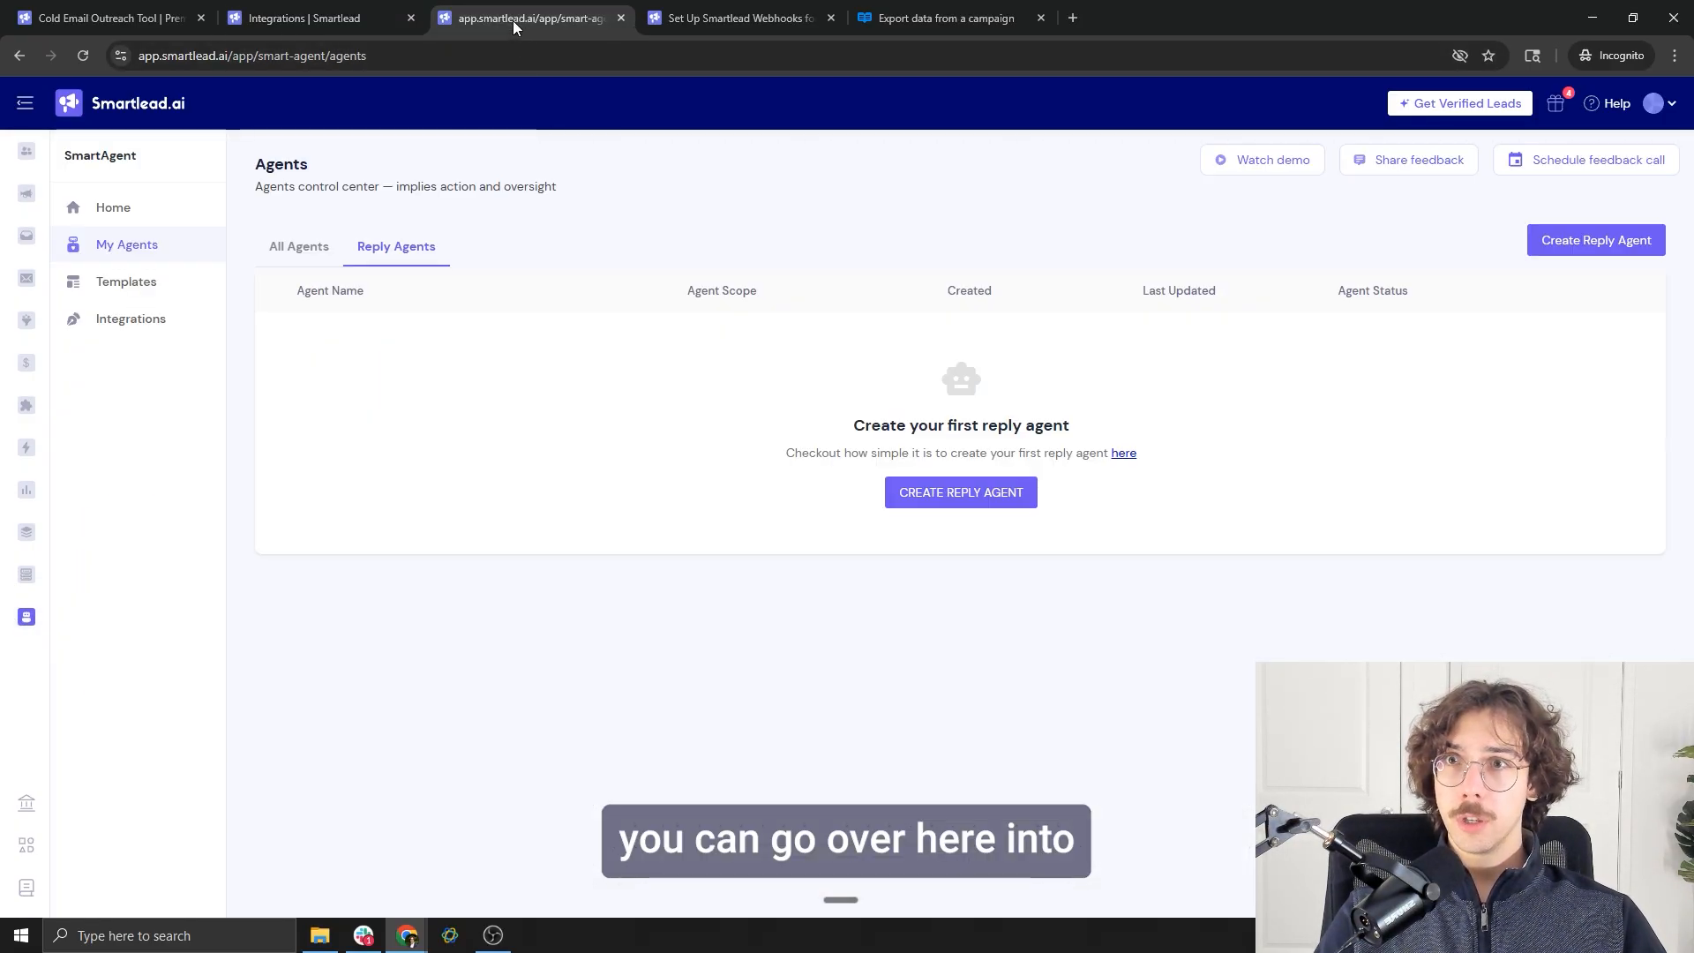
{"action": "left_click", "coordinate": [322, 250]}
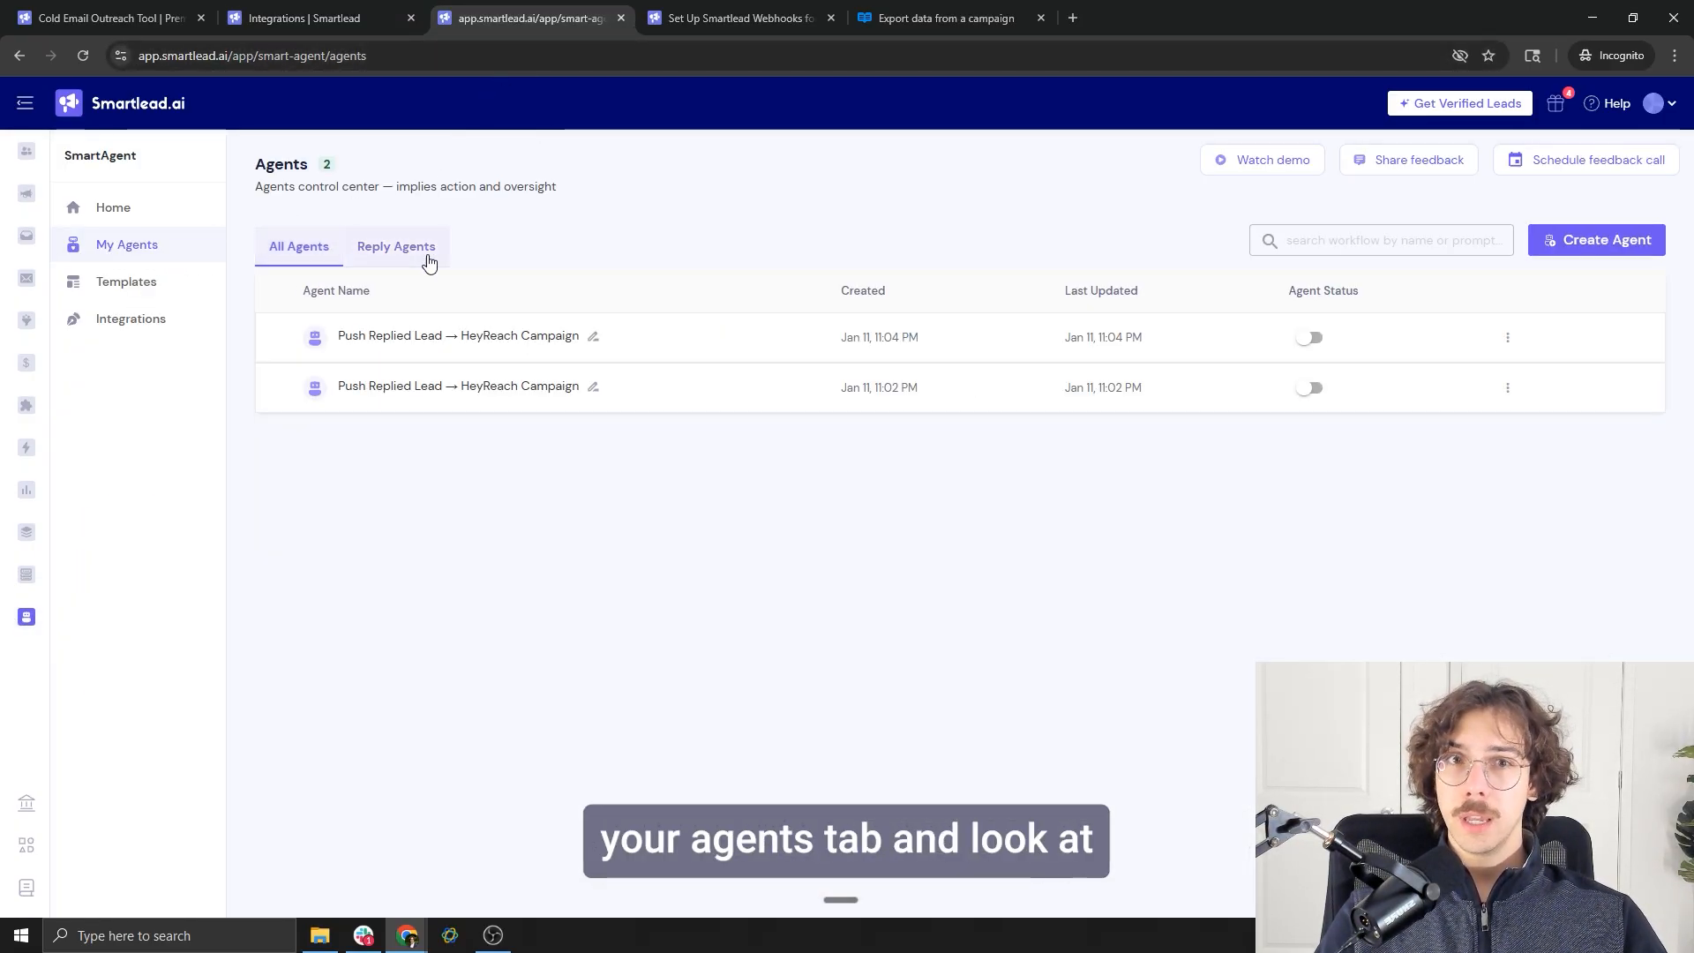
{"action": "left_click", "coordinate": [93, 61]}
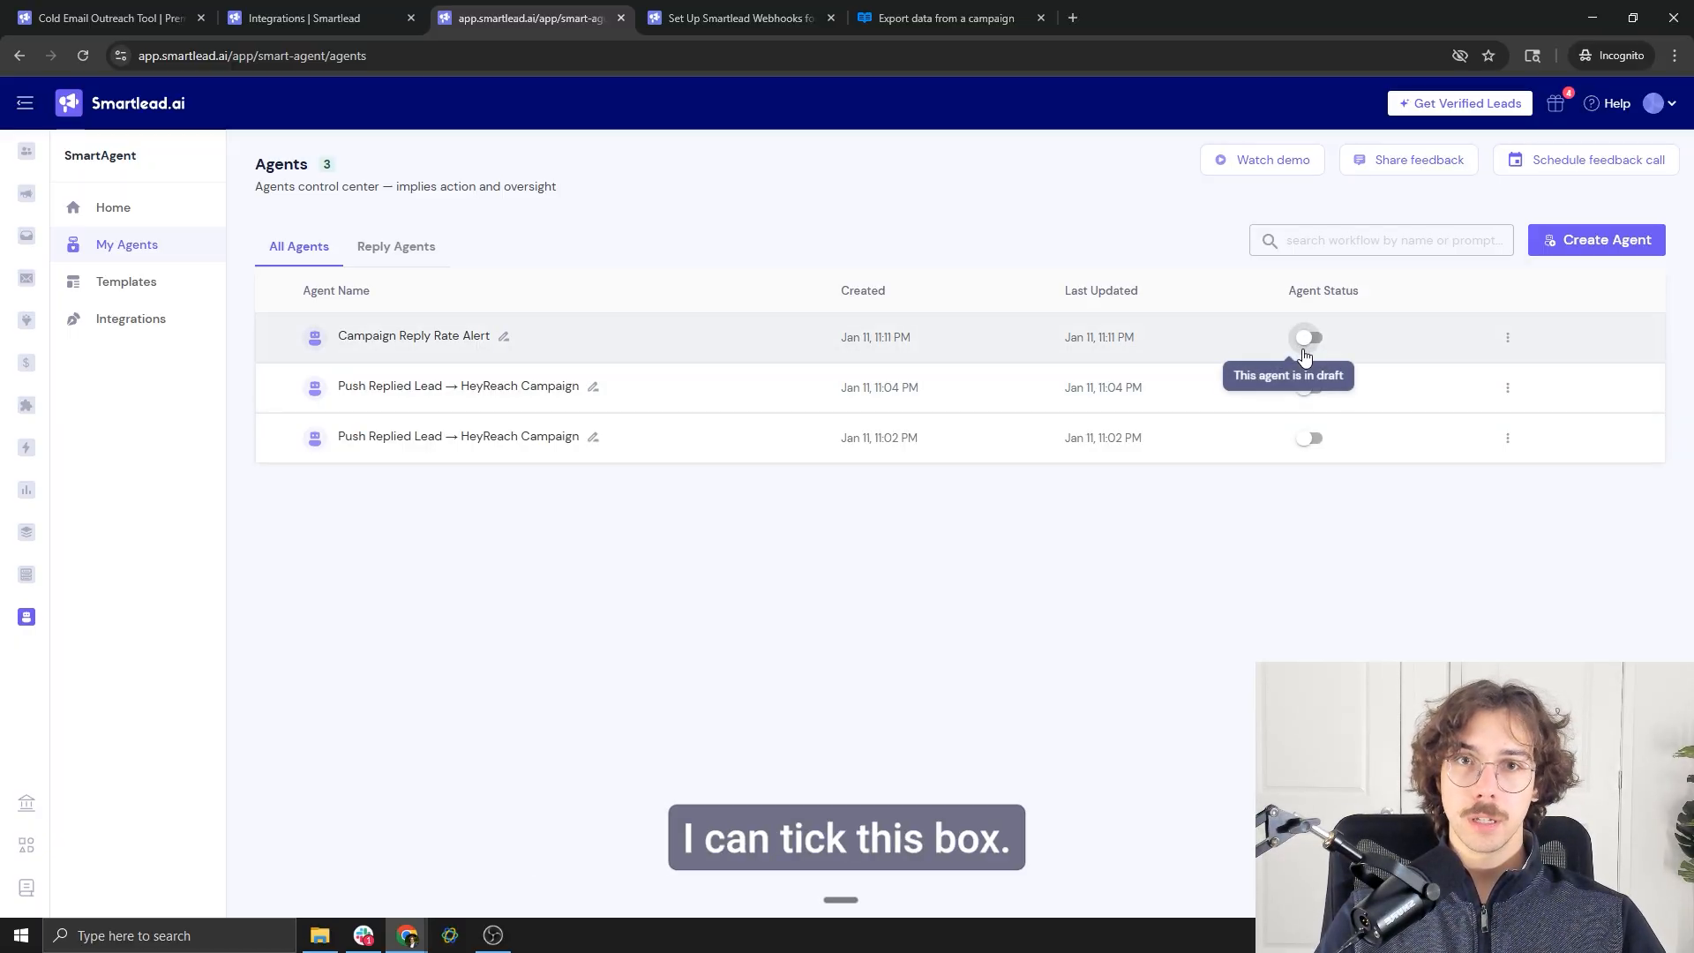
{"action": "left_click", "coordinate": [1508, 338]}
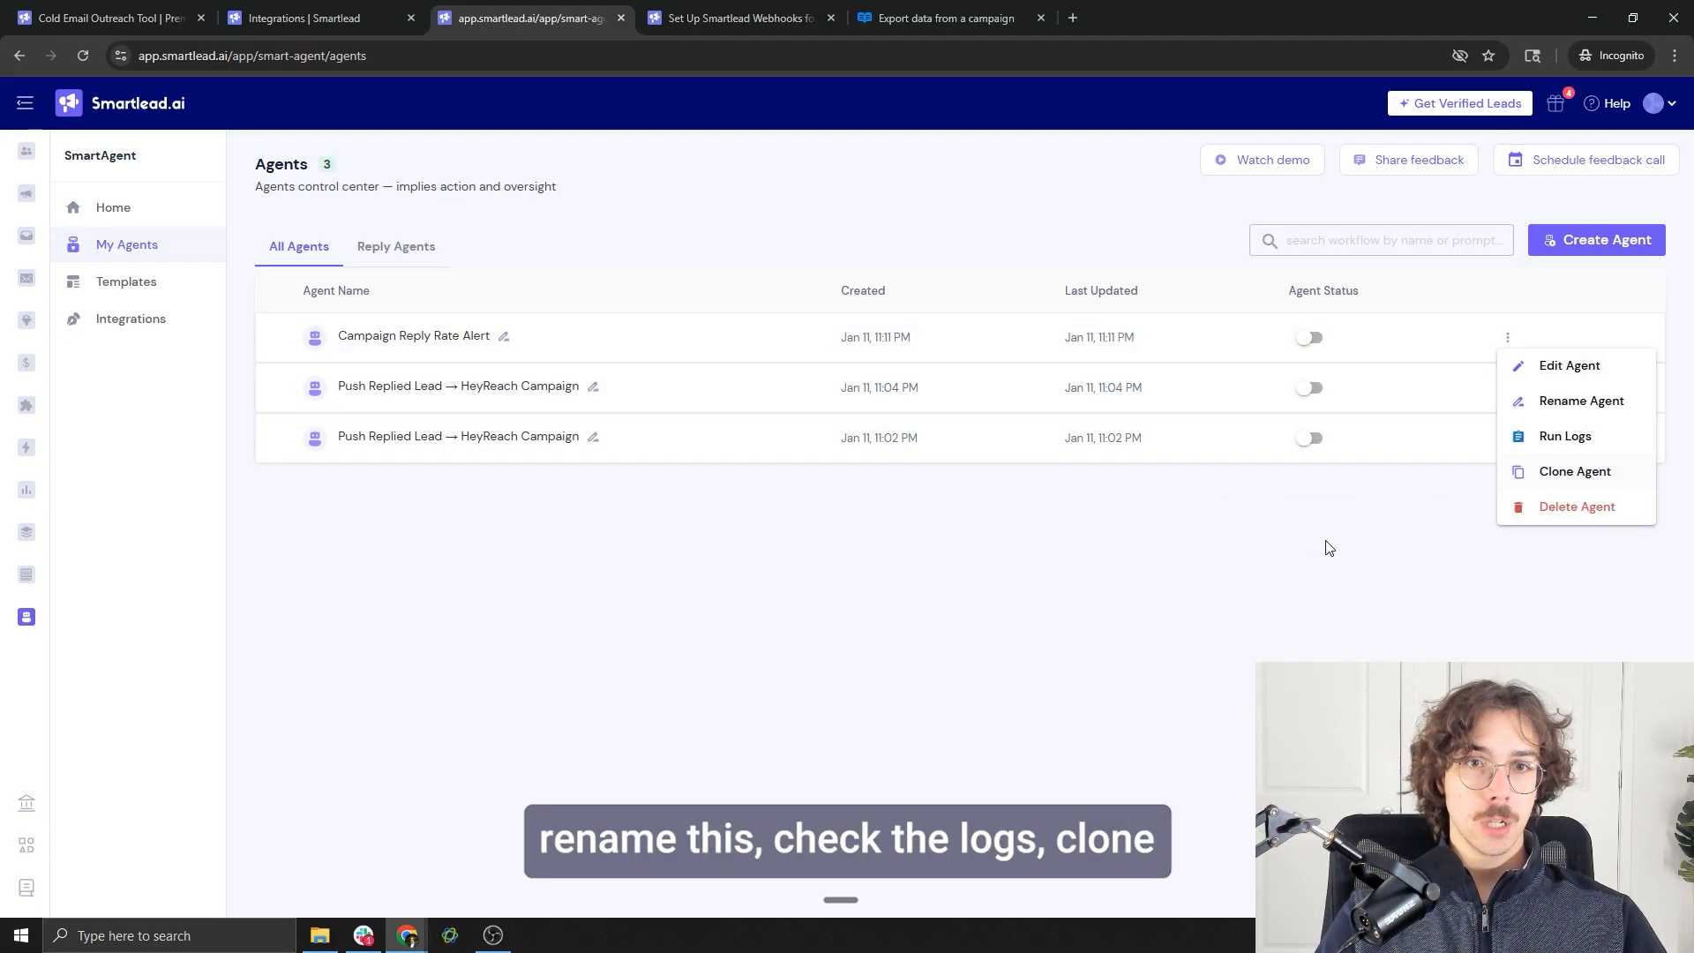
{"action": "left_click", "coordinate": [1087, 603]}
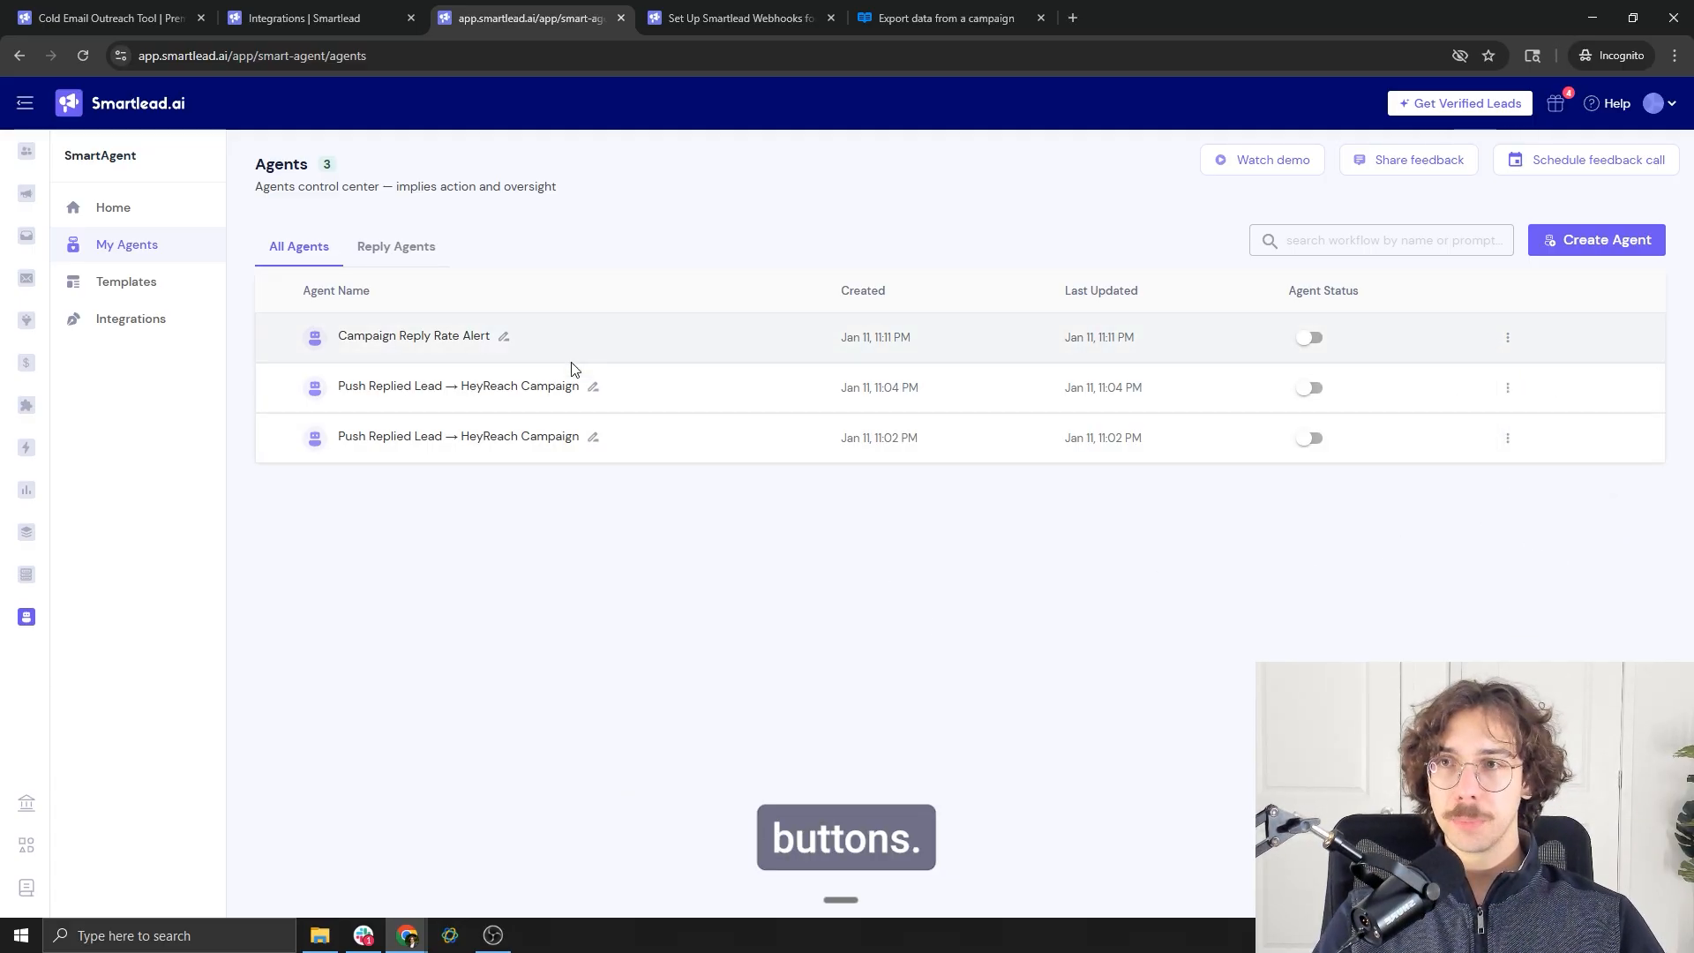
Check the Slack Send Message step's configuration in the builder again, and return to the SmartAgent home page
{"action": "left_click", "coordinate": [322, 15]}
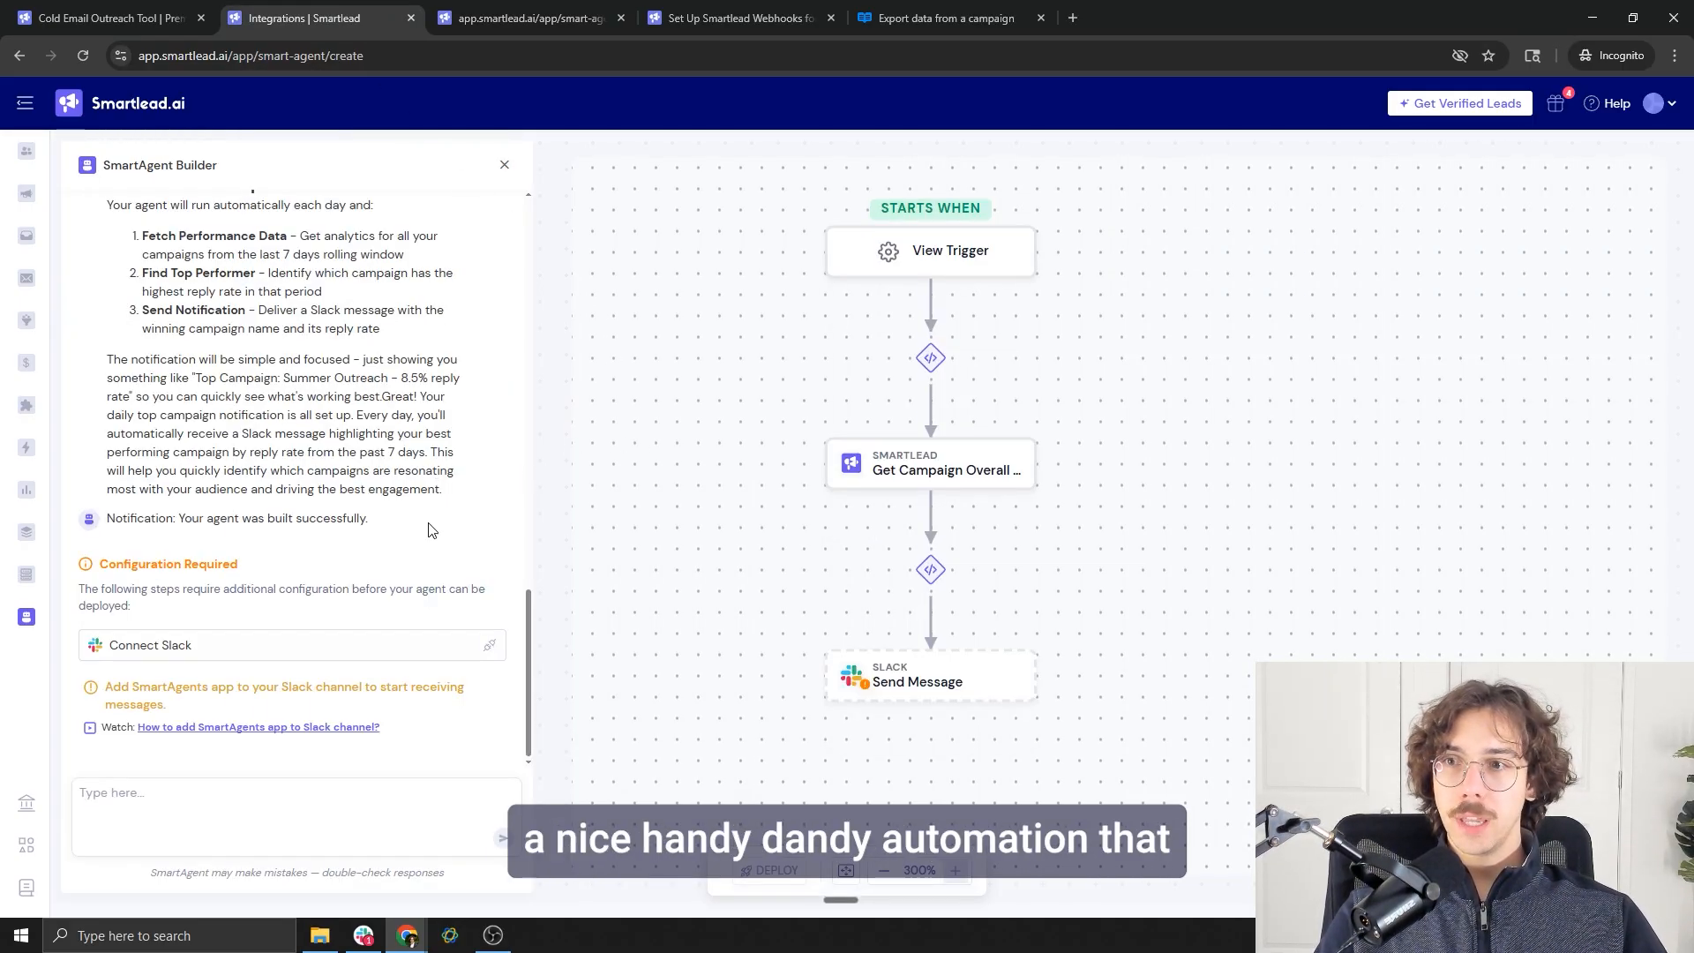
{"action": "left_click", "coordinate": [935, 679]}
{"action": "left_click_drag", "start_coordinate": [698, 574], "coordinate": [706, 570]}
{"action": "left_click", "coordinate": [1659, 174]}
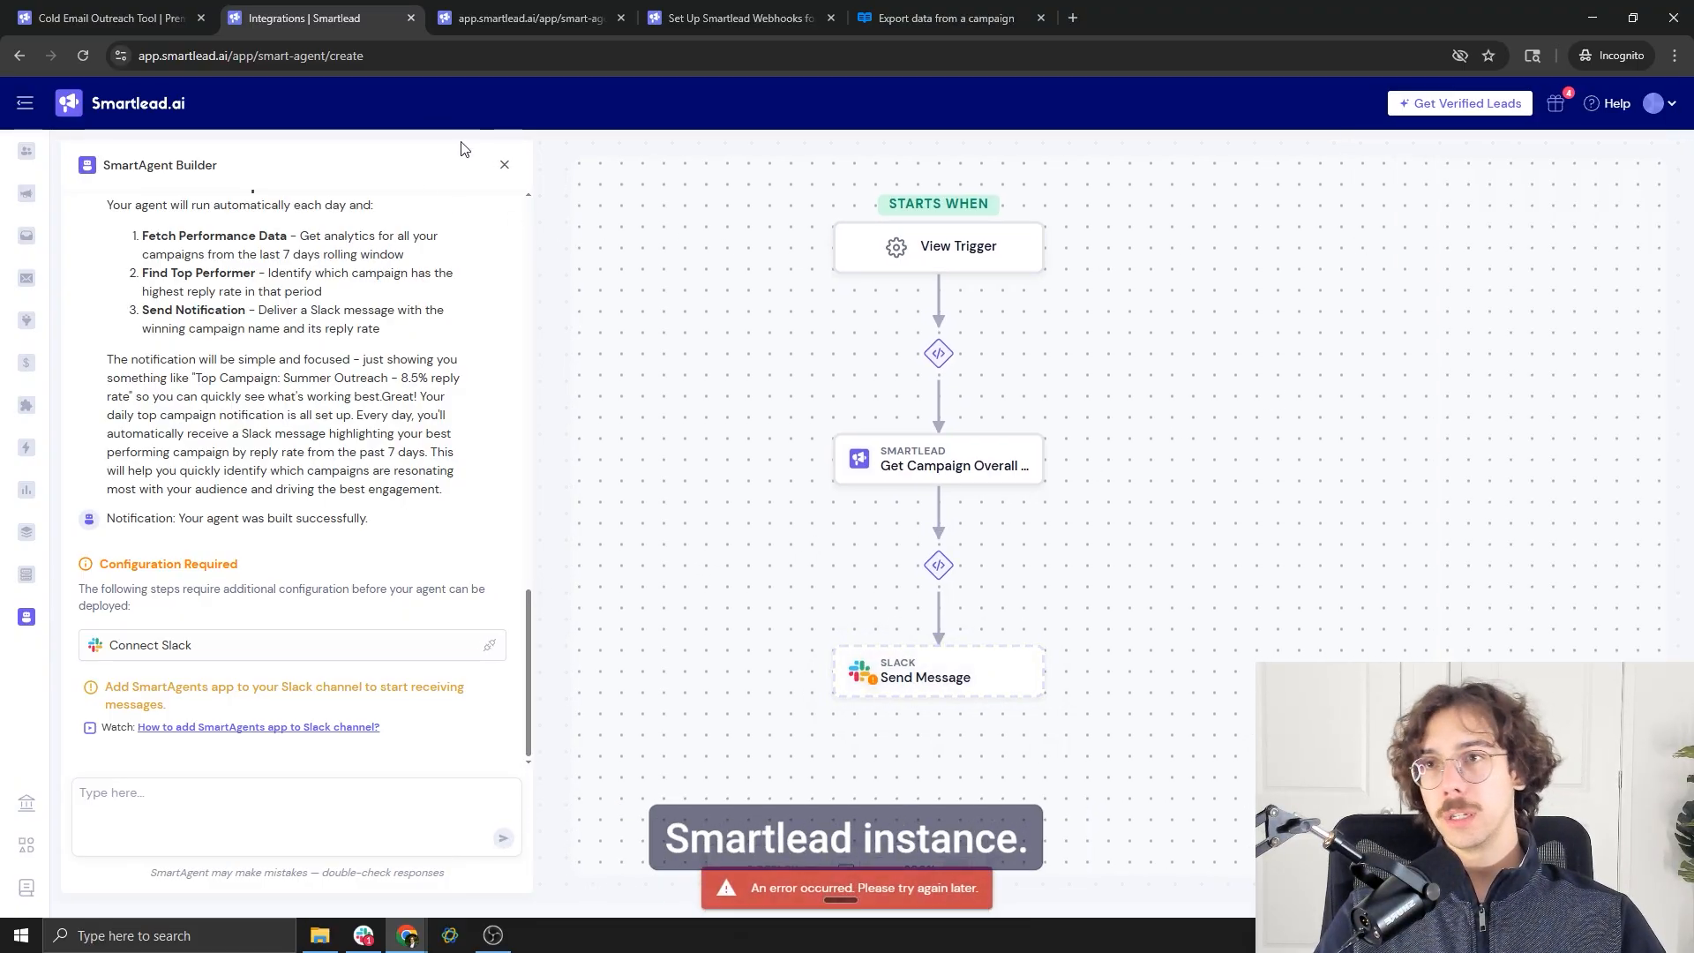
{"action": "left_click", "coordinate": [27, 617]}
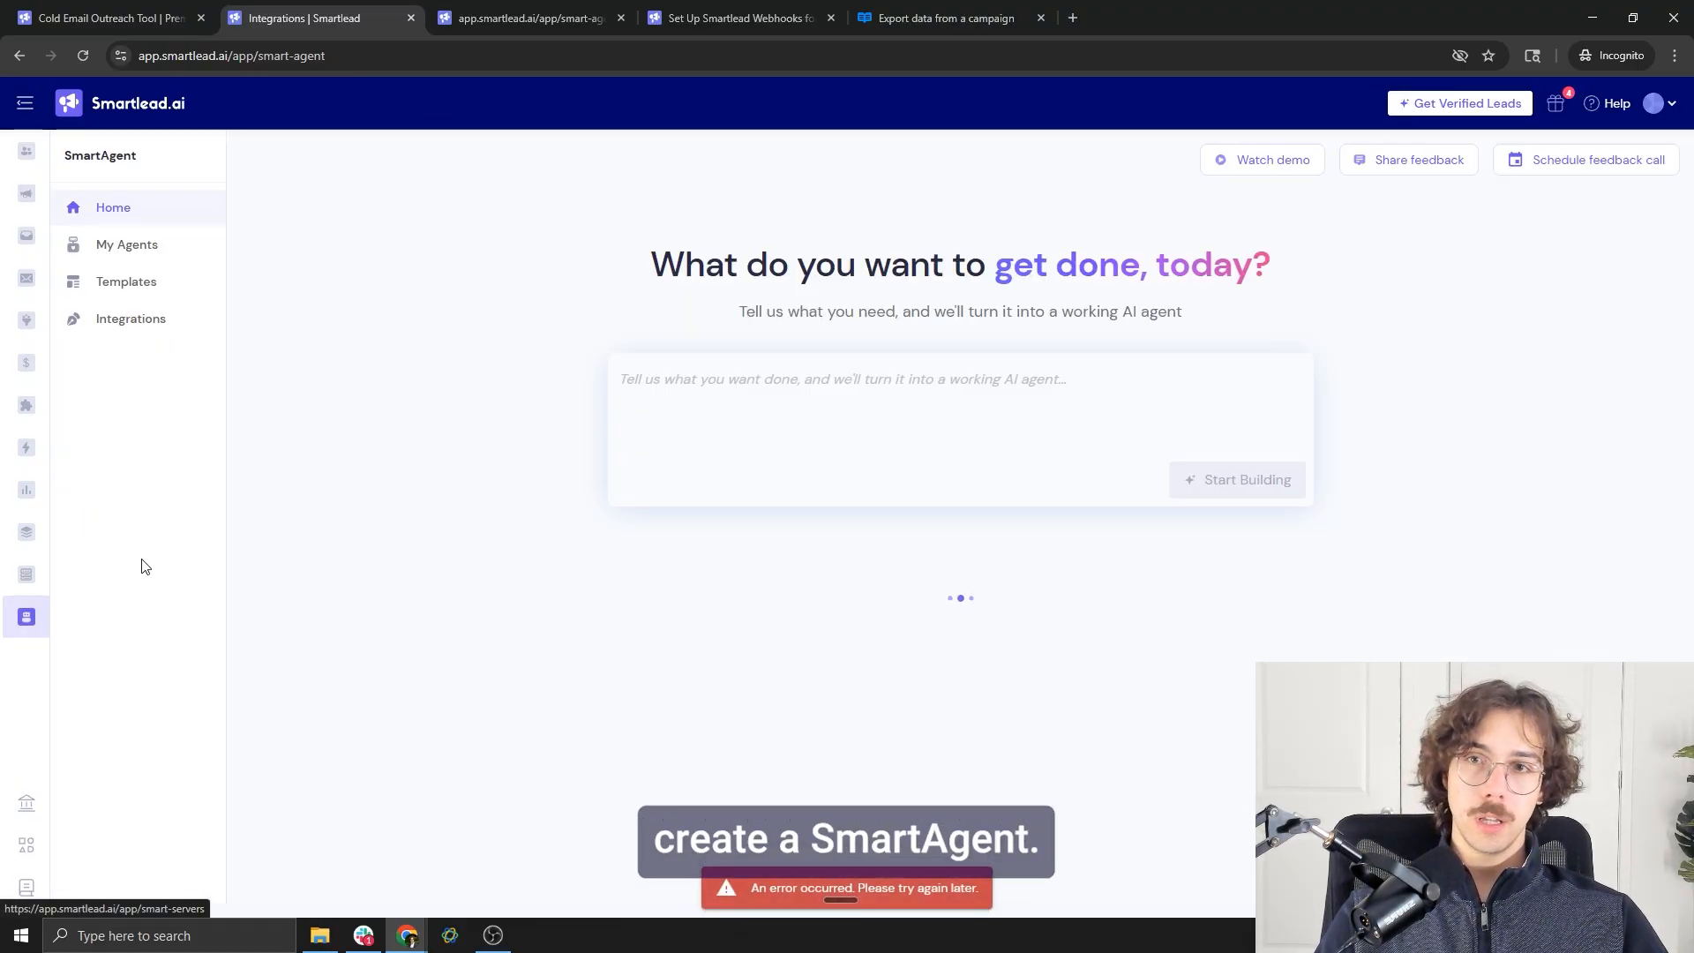